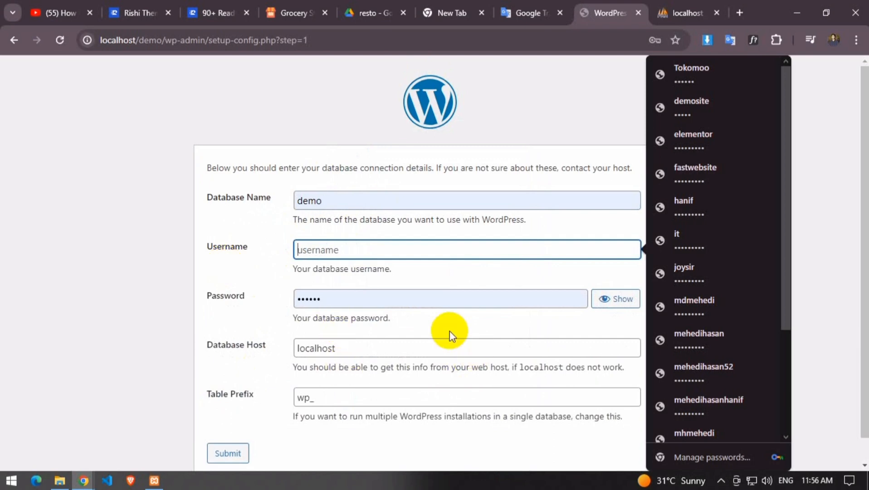
Connect to the database as root with an empty password, then run the WordPress installation
{"action": "left_click_drag", "start_coordinate": [372, 296], "coordinate": [233, 300]}
{"action": "key", "text": "BackSpace"}
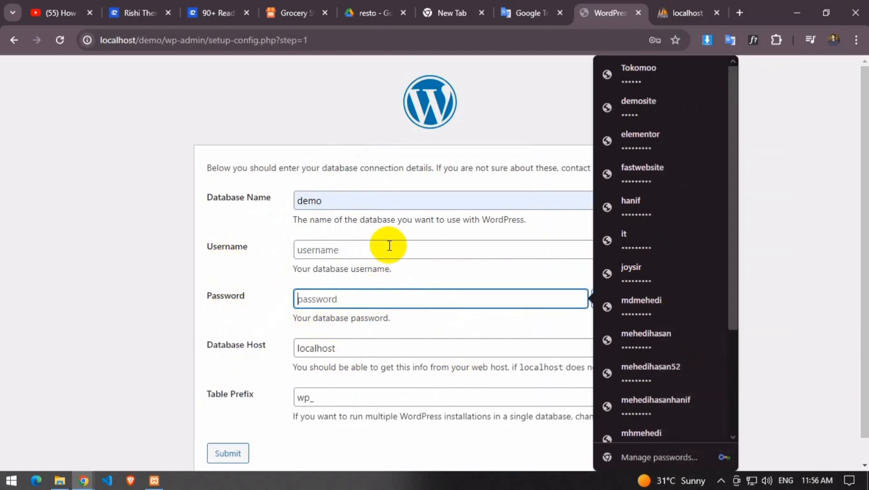
{"action": "left_click", "coordinate": [355, 249]}
{"action": "type", "text": "root"}
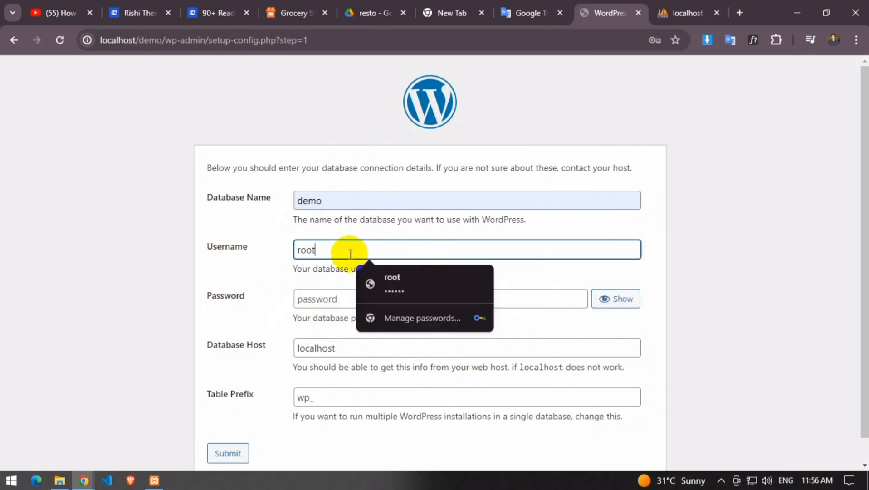
{"action": "left_click", "coordinate": [226, 452]}
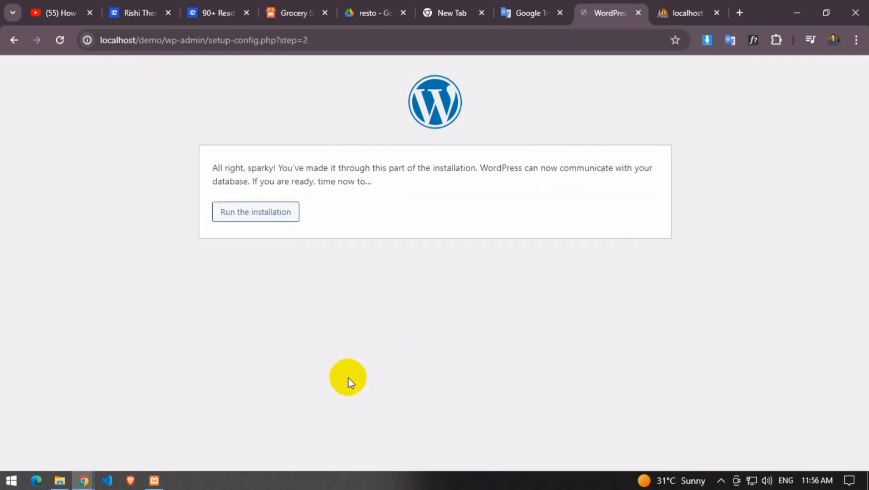
{"action": "left_click", "coordinate": [255, 214]}
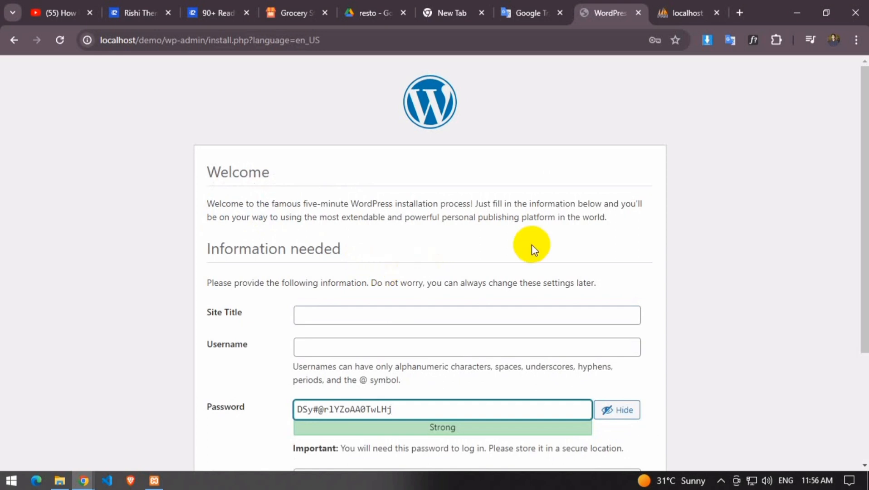
Enter 'this site is restaurant' as the site title and fill in the admin username
{"action": "scroll", "coordinate": [338, 206], "scroll_direction": "down", "scroll_amount": 3}
{"action": "left_click", "coordinate": [332, 185]}
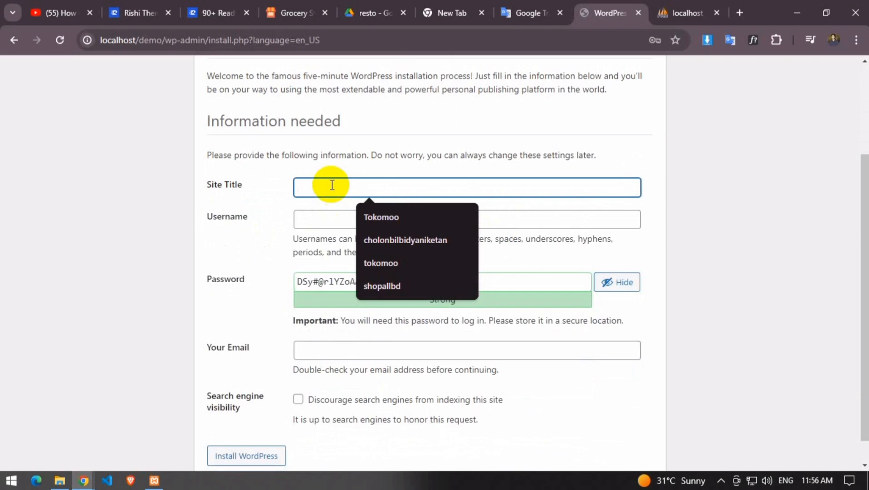
{"action": "type", "text": "this"}
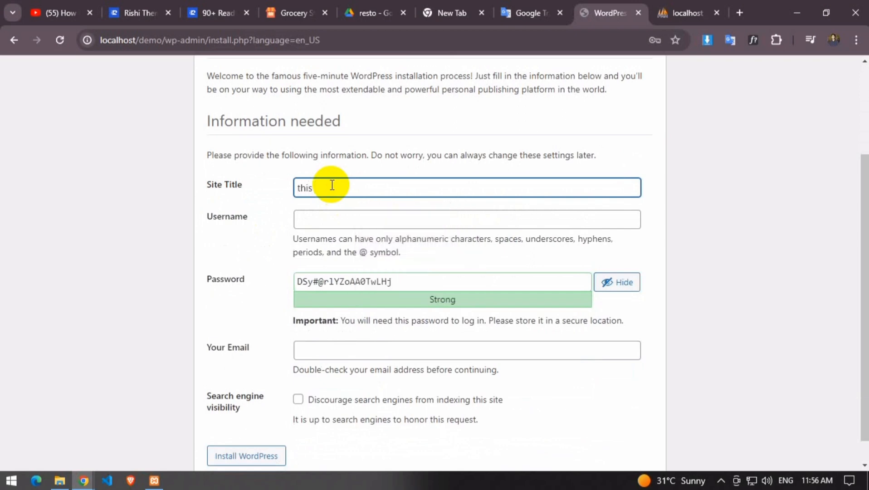
{"action": "key", "text": "alt"}
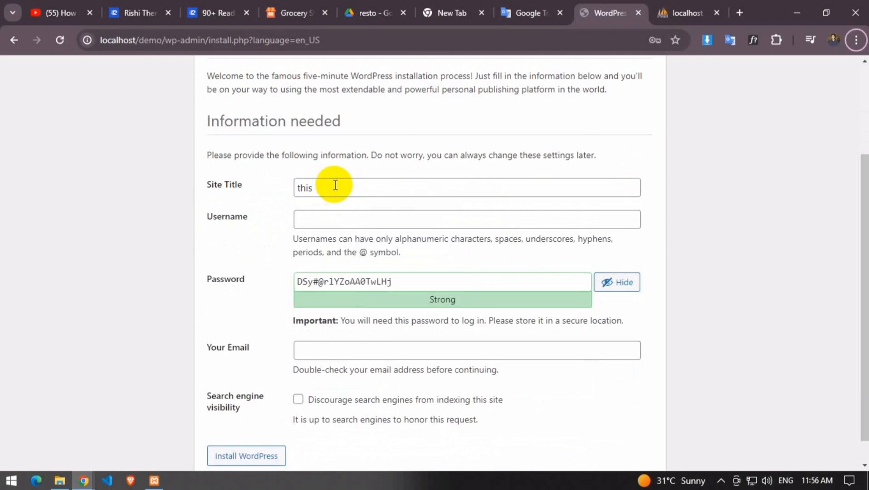
{"action": "left_click", "coordinate": [721, 480]}
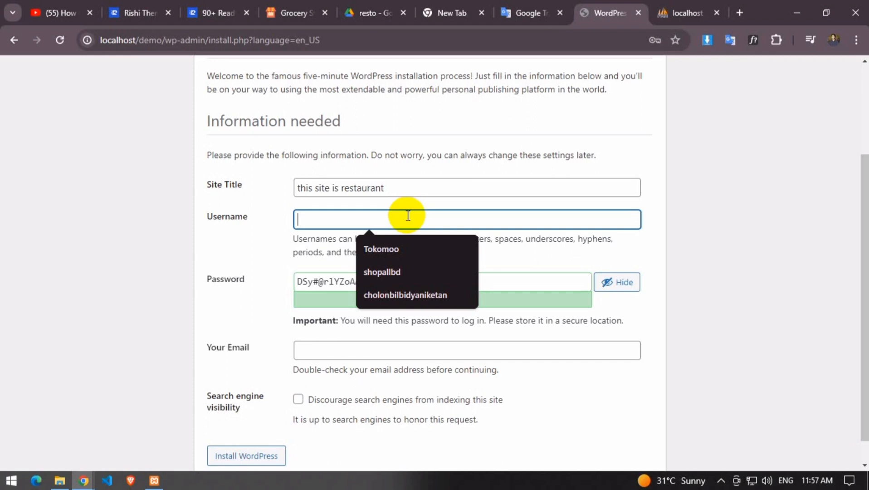
{"action": "type", "text": "mehedi"}
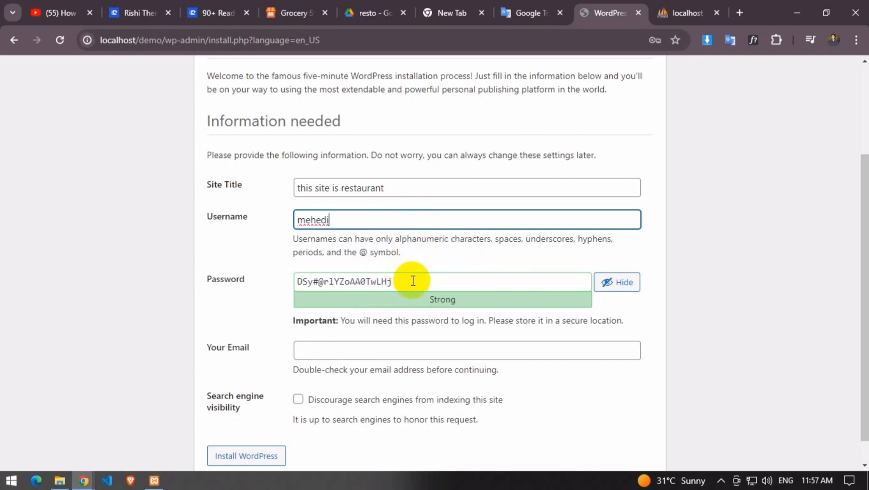
{"action": "left_click", "coordinate": [395, 281]}
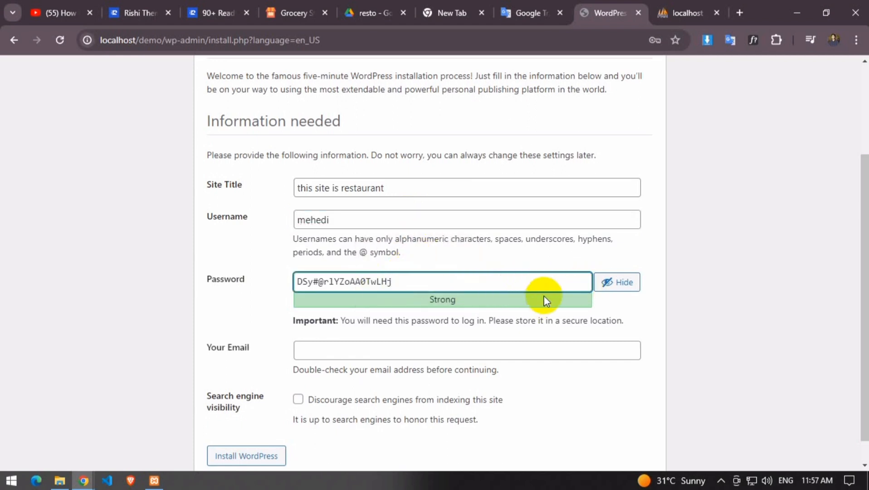
{"action": "left_click_drag", "start_coordinate": [474, 286], "coordinate": [286, 282]}
Replace the generated admin password with a custom one and confirm use of a weak password
{"action": "key", "text": "BackSpace"}
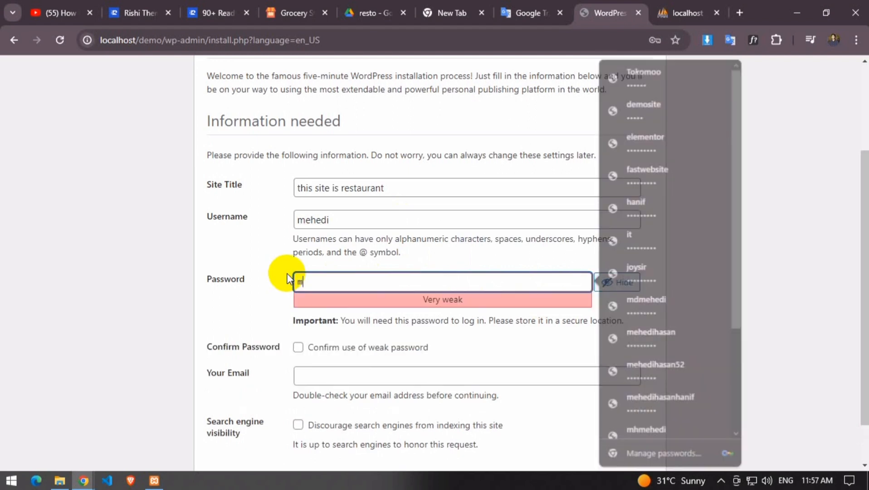
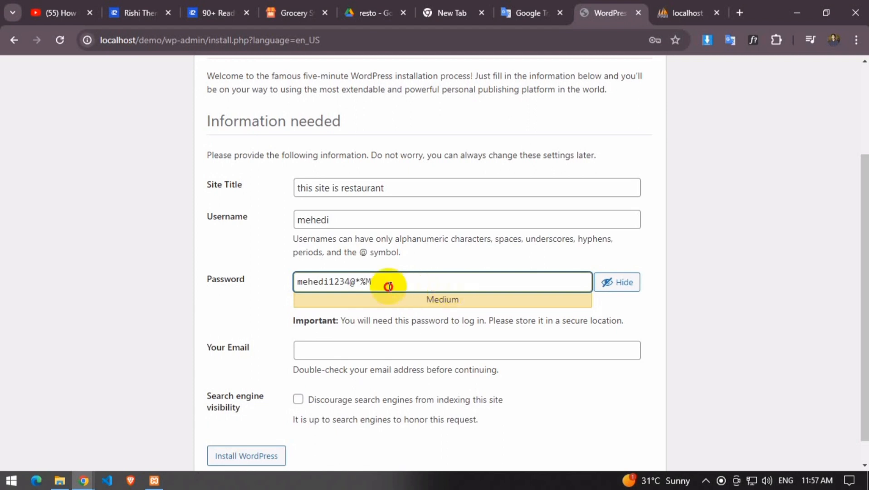
{"action": "left_click_drag", "start_coordinate": [388, 284], "coordinate": [254, 286]}
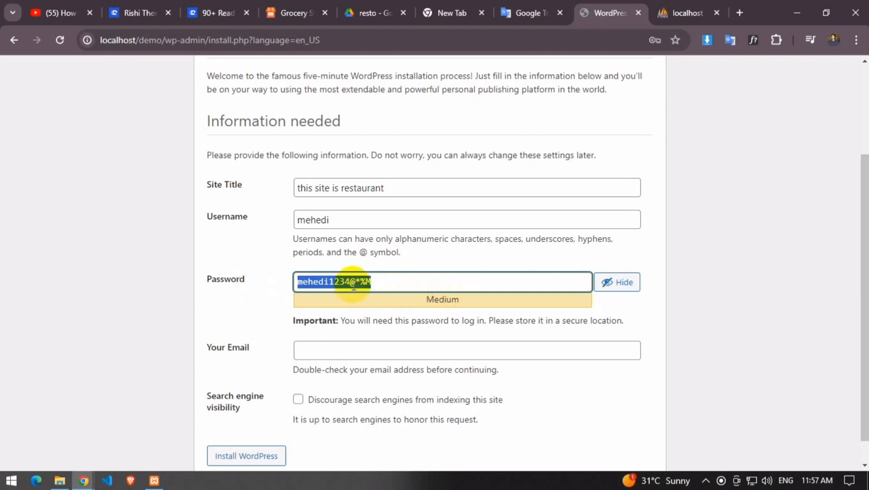
{"action": "left_click", "coordinate": [376, 282]}
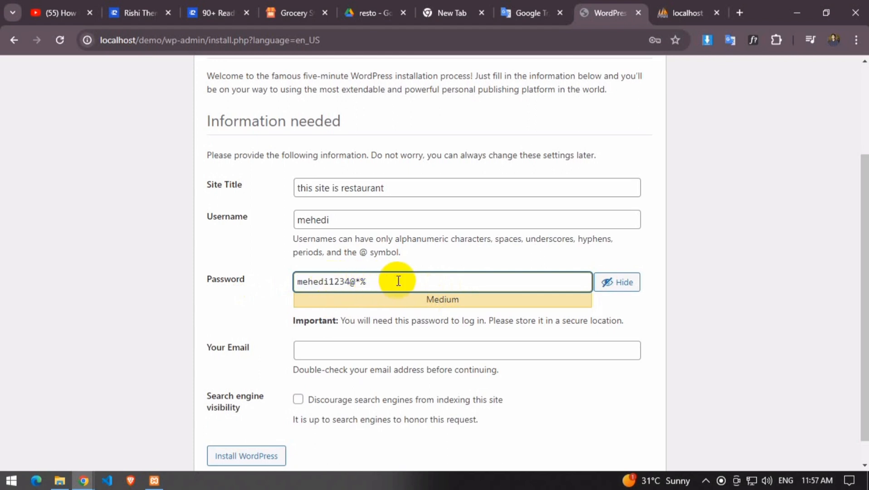
{"action": "key", "text": "BackSpace"}
{"action": "key", "text": "BackSpace"}
{"action": "key", "text": "BackSpace"}
{"action": "key", "text": "BackSpace"}
{"action": "key", "text": "BackSpace"}
{"action": "key", "text": "BackSpace"}
{"action": "key", "text": "BackSpace"}
{"action": "key", "text": "BackSpace"}
{"action": "key", "text": "BackSpace"}
{"action": "key", "text": "BackSpace"}
{"action": "key", "text": "BackSpace"}
{"action": "key", "text": "BackSpace"}
{"action": "type", "text": "m"}
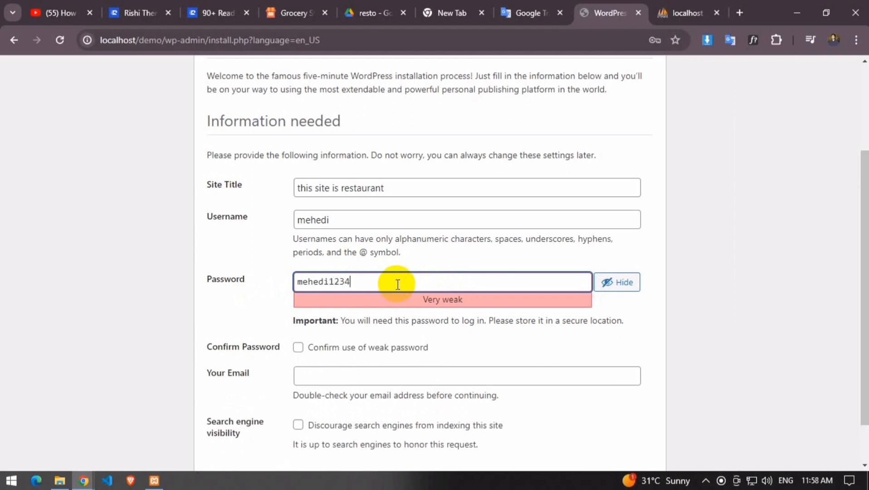
{"action": "left_click", "coordinate": [298, 347]}
Fill in the admin e-mail from a saved suggestion and install WordPress
{"action": "scroll", "coordinate": [388, 340], "scroll_direction": "down", "scroll_amount": 2}
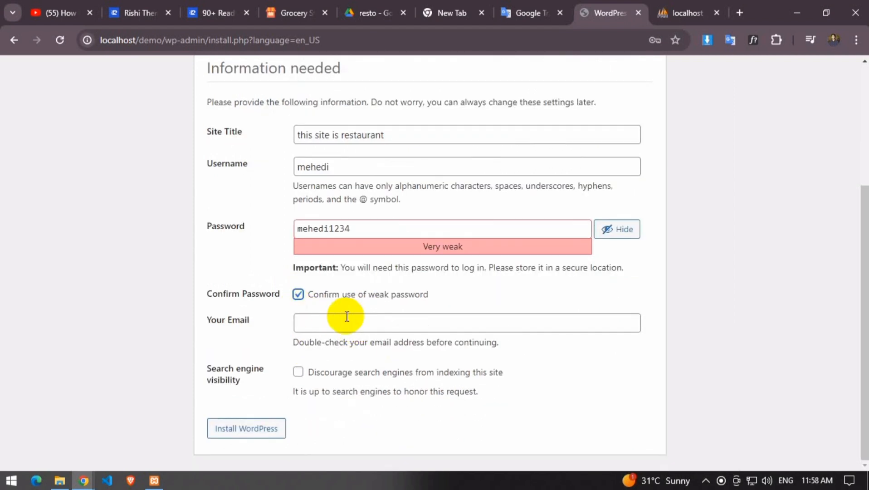
{"action": "left_click", "coordinate": [369, 322]}
{"action": "left_click", "coordinate": [406, 375]}
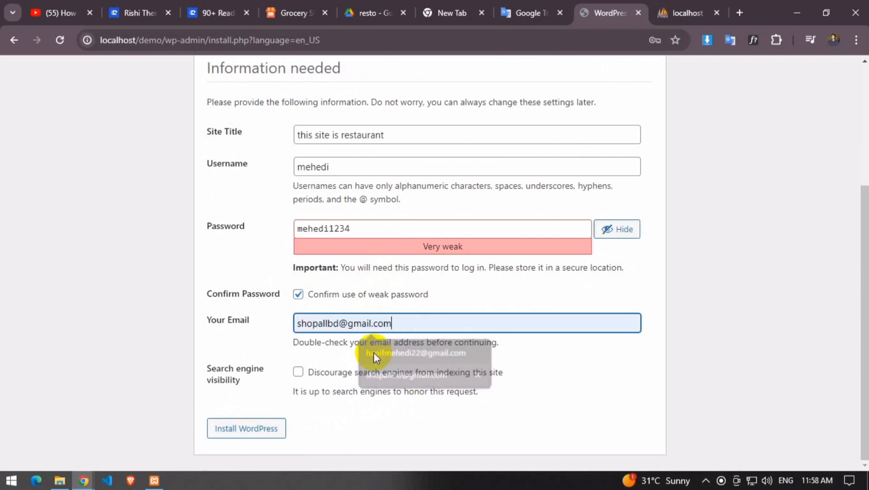
{"action": "left_click", "coordinate": [243, 435]}
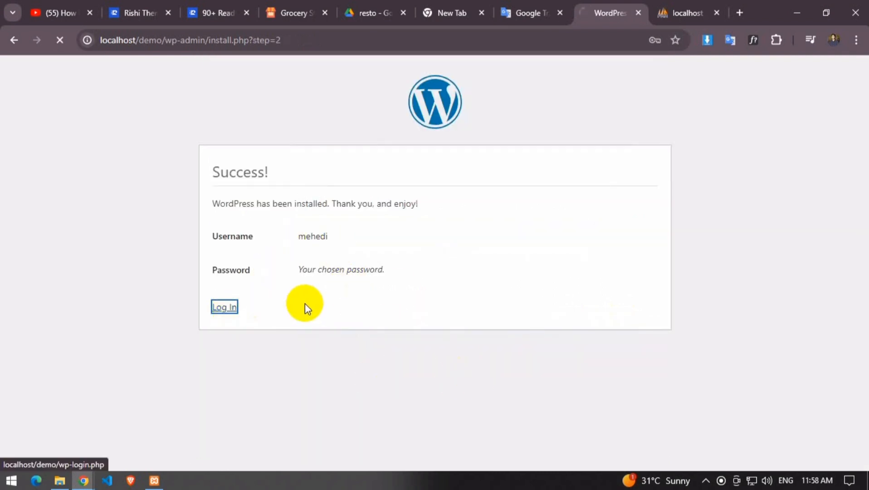
Log in with the admin username and password, revealing the password to check it
{"action": "left_click", "coordinate": [539, 217]}
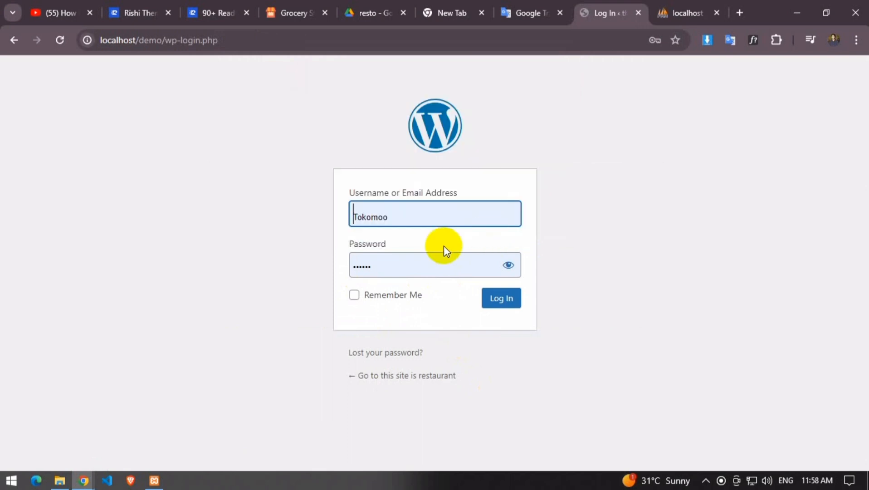
{"action": "left_click", "coordinate": [417, 322]}
{"action": "type", "text": "****"}
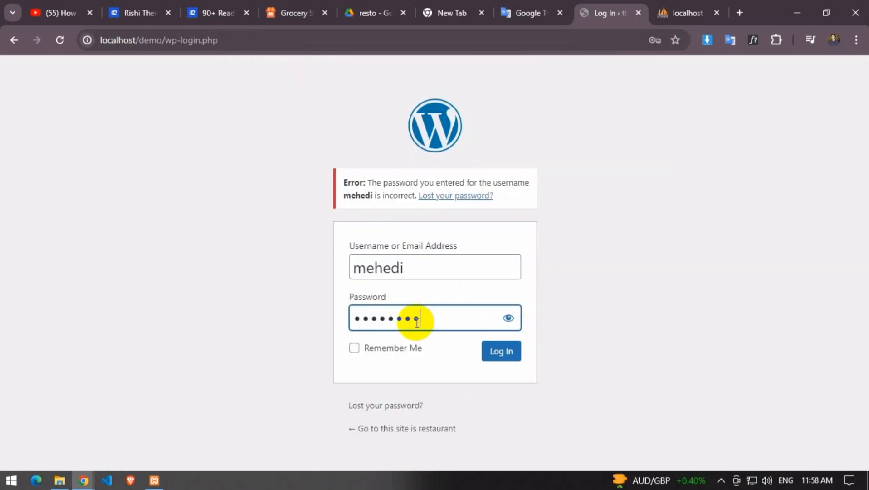
{"action": "left_click", "coordinate": [508, 318]}
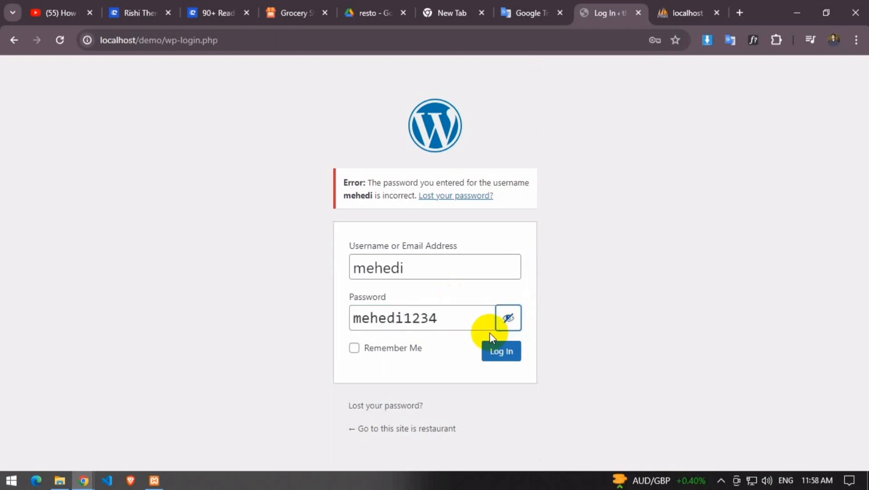
{"action": "left_click", "coordinate": [499, 352]}
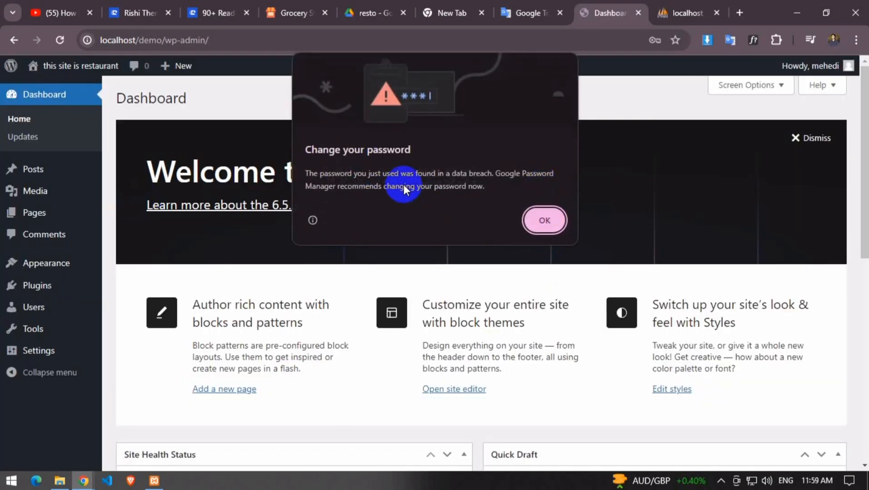
Dismiss the breached-password warning, preview the site's front page, and return to the Dashboard
{"action": "left_click", "coordinate": [547, 220]}
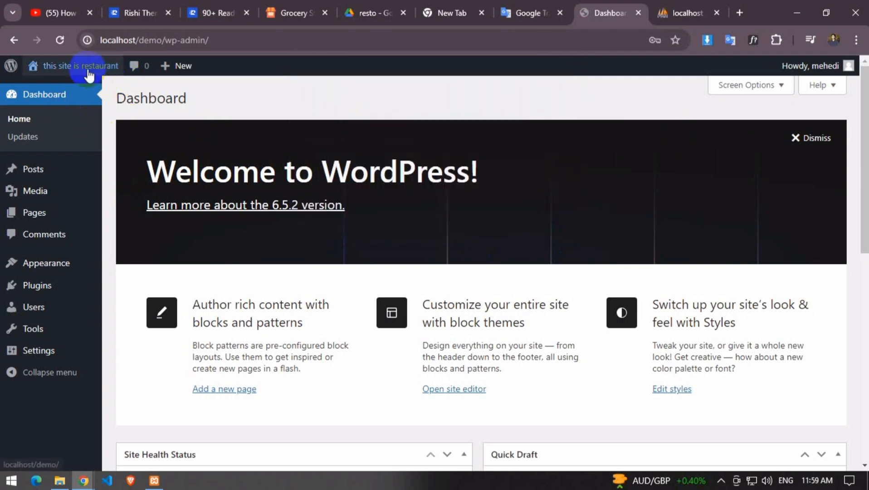
{"action": "left_click", "coordinate": [58, 88]}
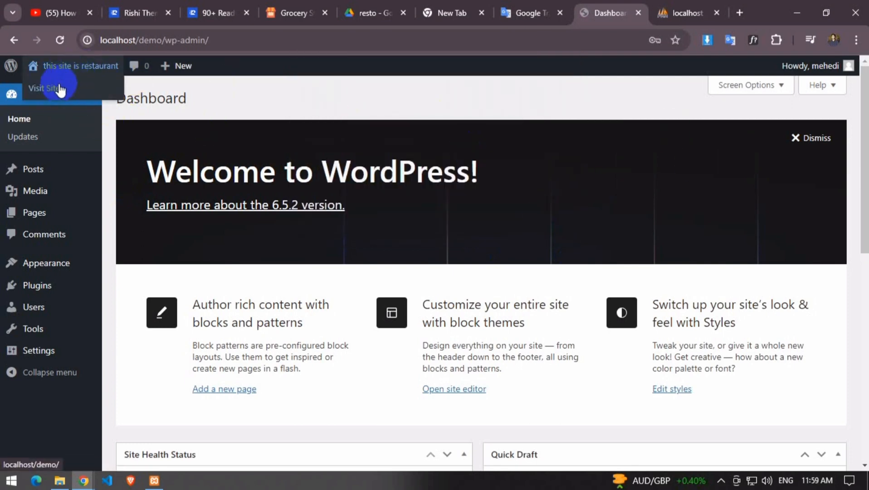
{"action": "scroll", "coordinate": [267, 138], "scroll_direction": "down", "scroll_amount": 15}
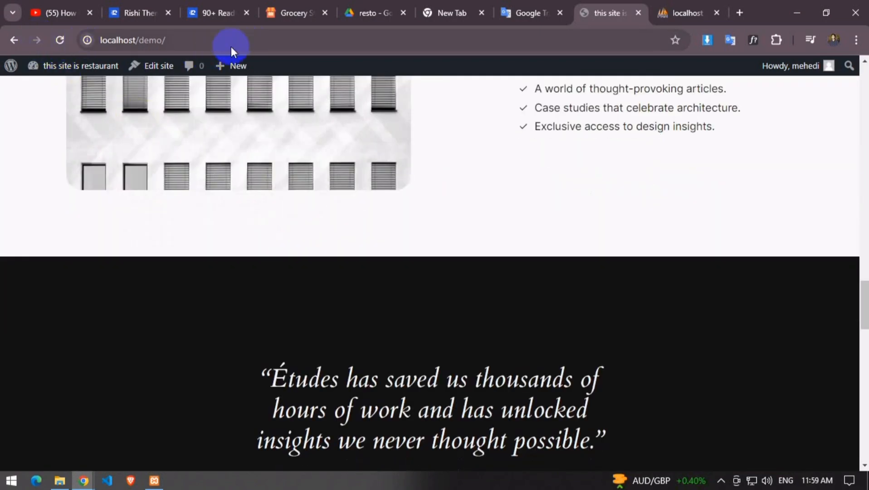
{"action": "left_click", "coordinate": [37, 90]}
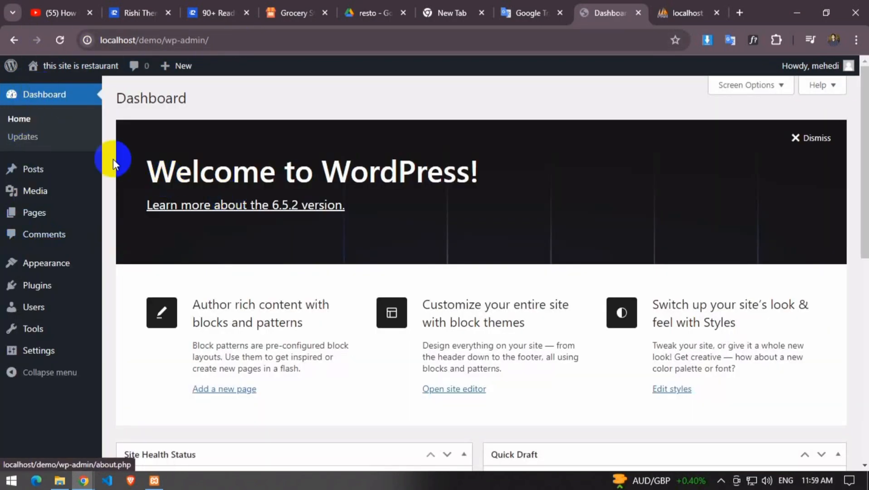
In Screen Options, hide Site Health Status, At a Glance, Quick Draft, WordPress Events and News, and Welcome
{"action": "left_click", "coordinate": [779, 86]}
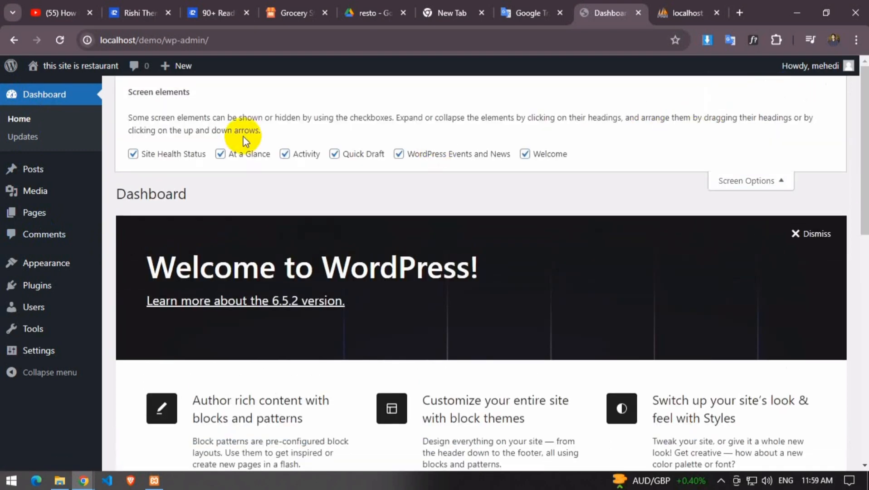
{"action": "left_click", "coordinate": [136, 154]}
{"action": "left_click", "coordinate": [233, 154]}
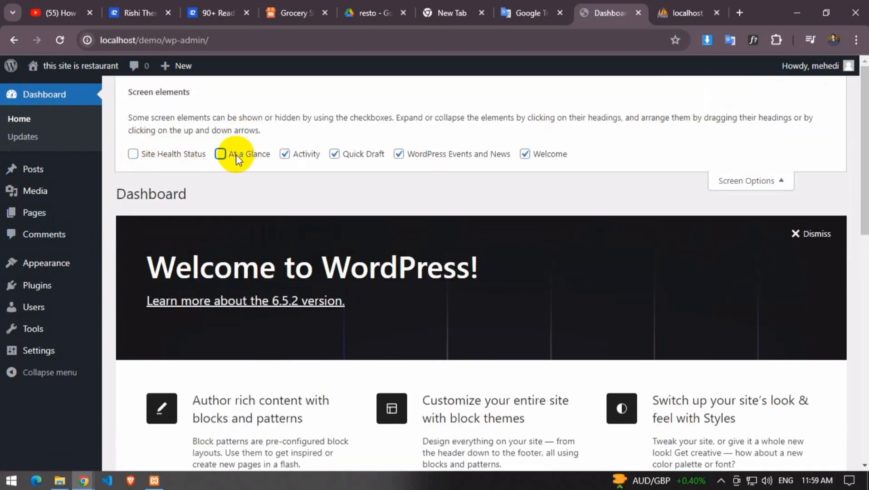
{"action": "left_click", "coordinate": [335, 155]}
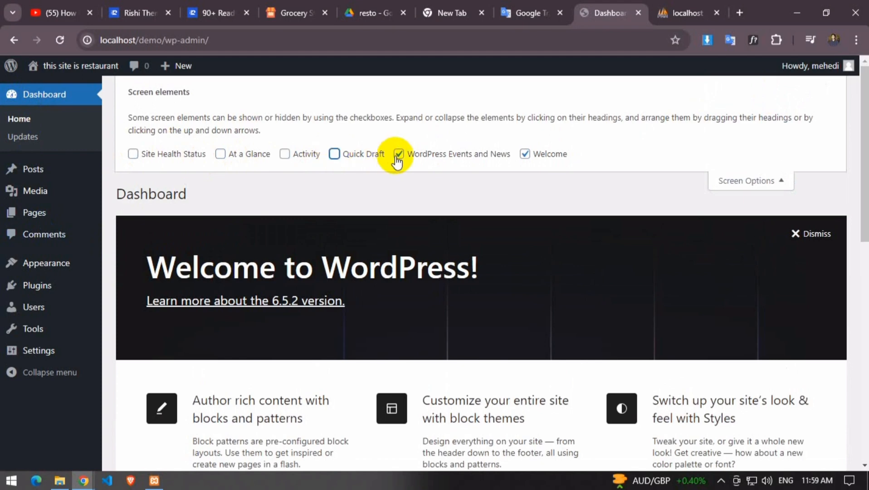
{"action": "left_click", "coordinate": [398, 154]}
{"action": "left_click", "coordinate": [525, 154]}
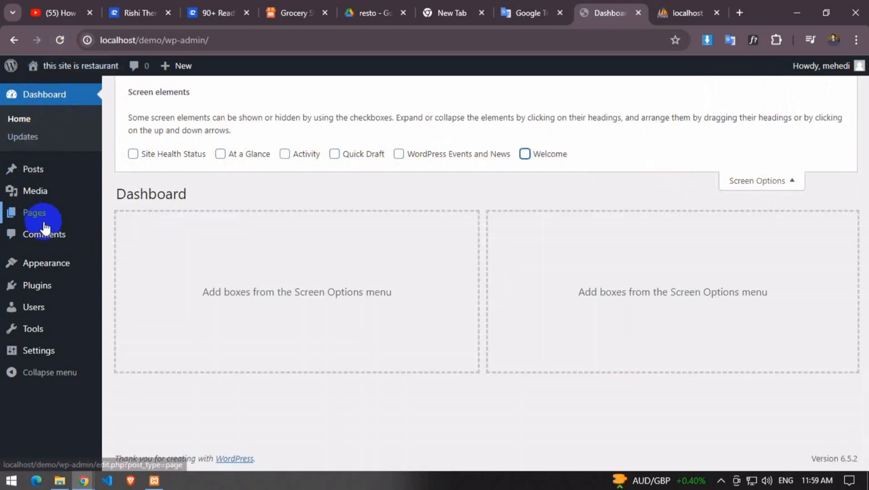
Select Akismet Anti-spam and Hello Dolly together and bulk-delete them
{"action": "left_click", "coordinate": [41, 285]}
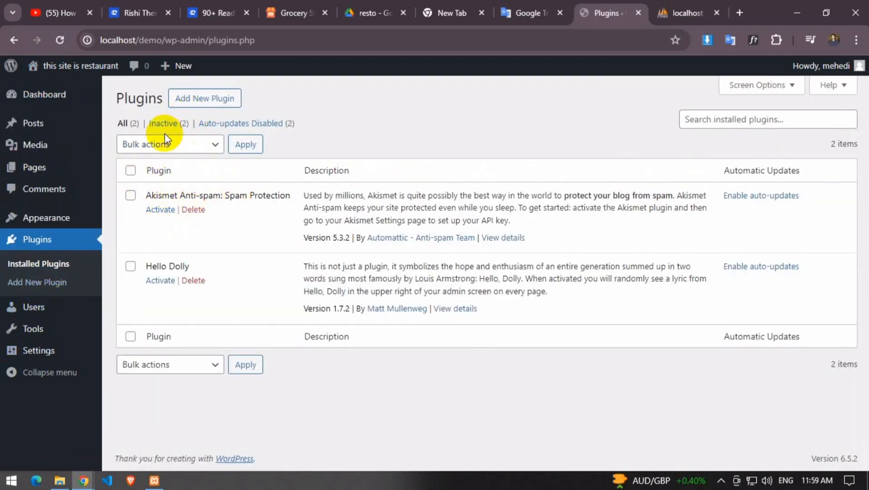
{"action": "left_click", "coordinate": [194, 144]}
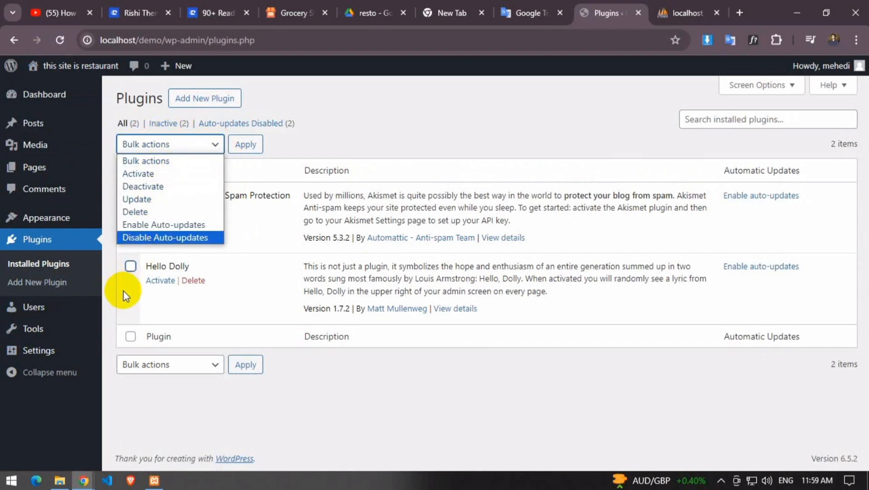
{"action": "left_click", "coordinate": [129, 268]}
{"action": "left_click", "coordinate": [130, 170]}
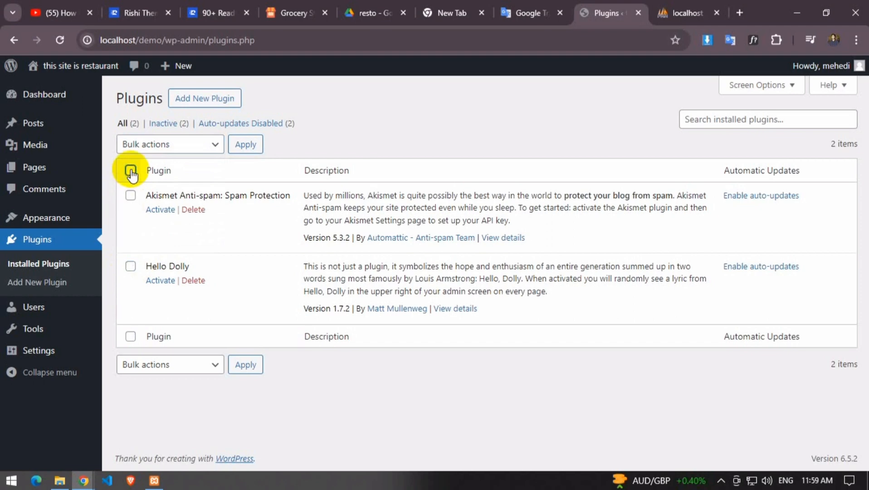
{"action": "left_click", "coordinate": [130, 171]}
{"action": "left_click", "coordinate": [158, 364]}
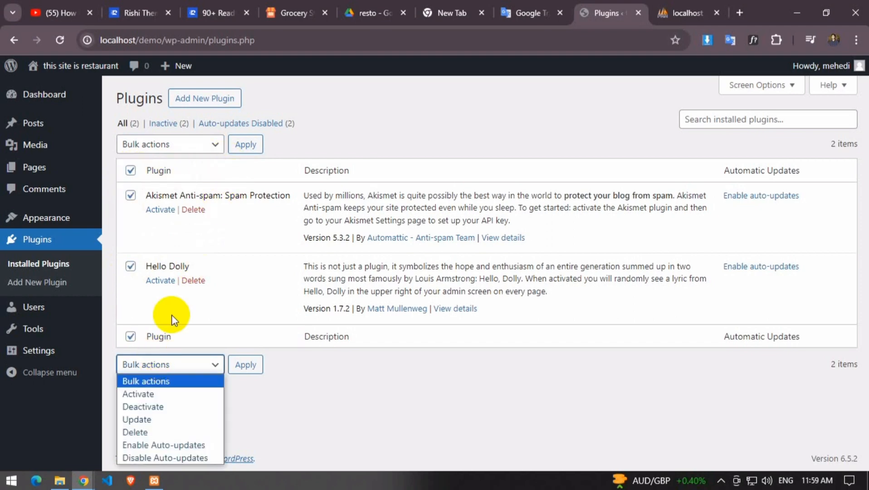
{"action": "left_click", "coordinate": [135, 431]}
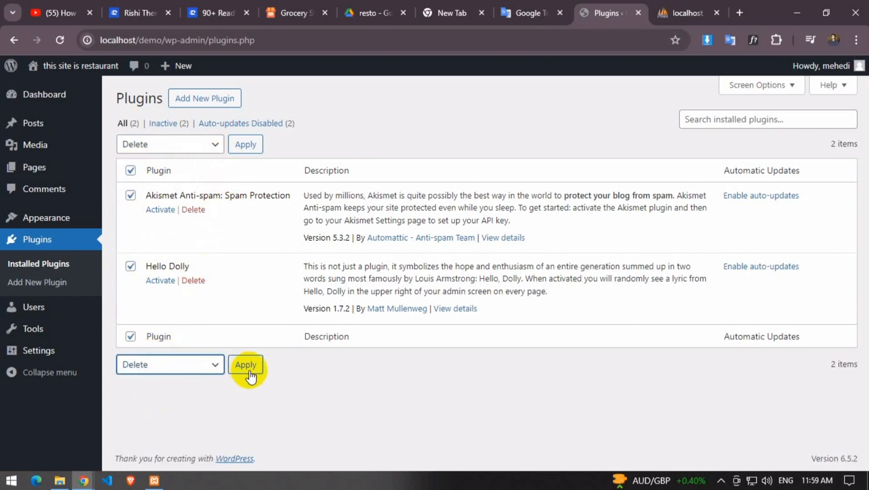
{"action": "left_click", "coordinate": [246, 367]}
{"action": "left_click", "coordinate": [491, 135]}
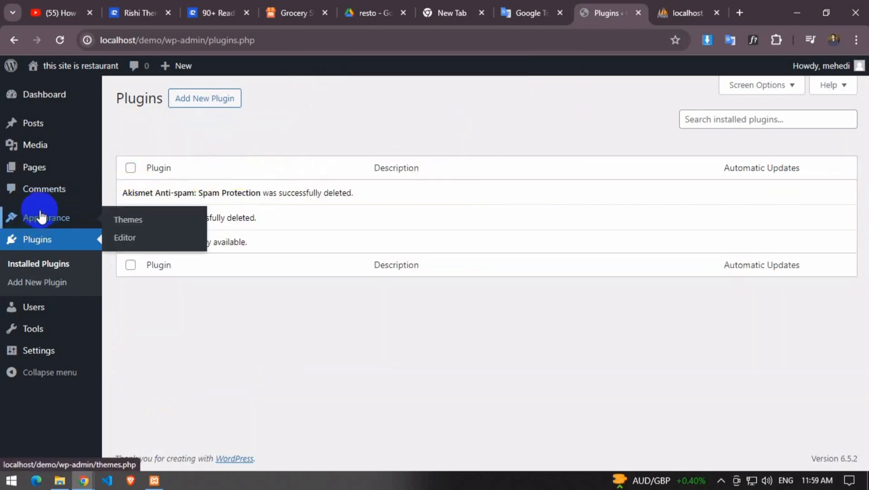
Trash the Privacy Policy and Sample Page pages
{"action": "left_click", "coordinate": [141, 169]}
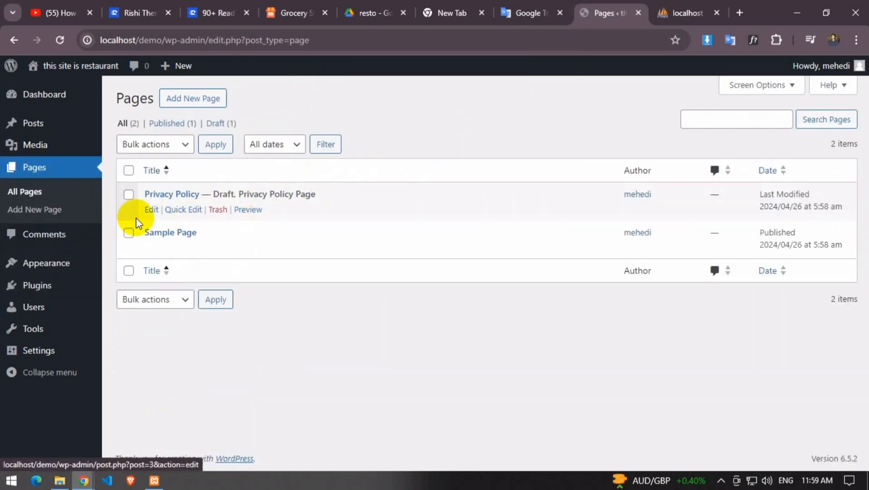
{"action": "left_click", "coordinate": [216, 211]}
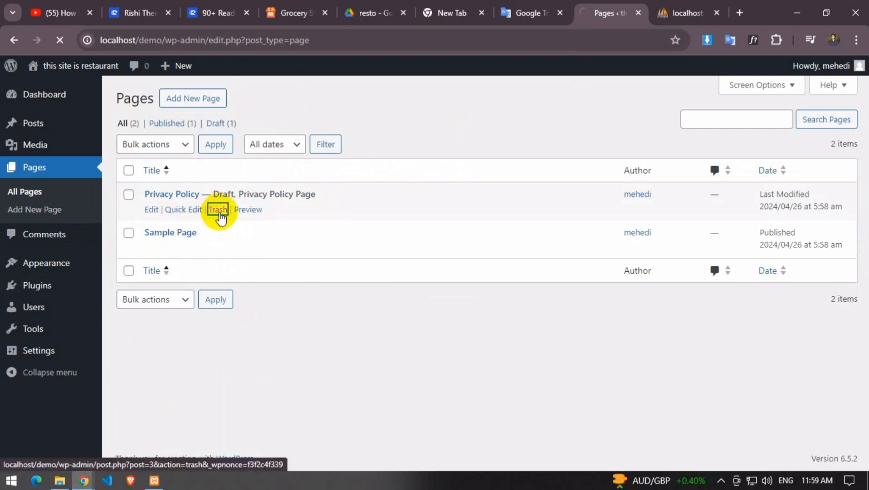
{"action": "left_click", "coordinate": [218, 248]}
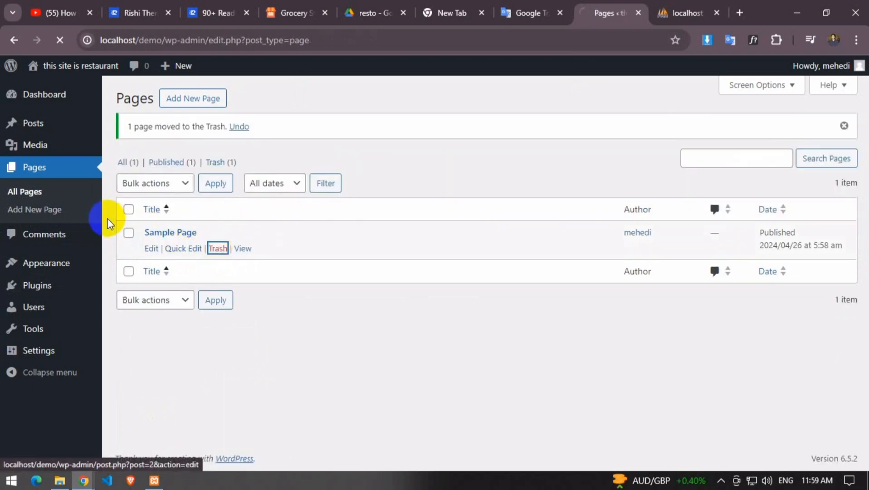
Trash the Hello world! post and open General Settings
{"action": "left_click", "coordinate": [36, 145]}
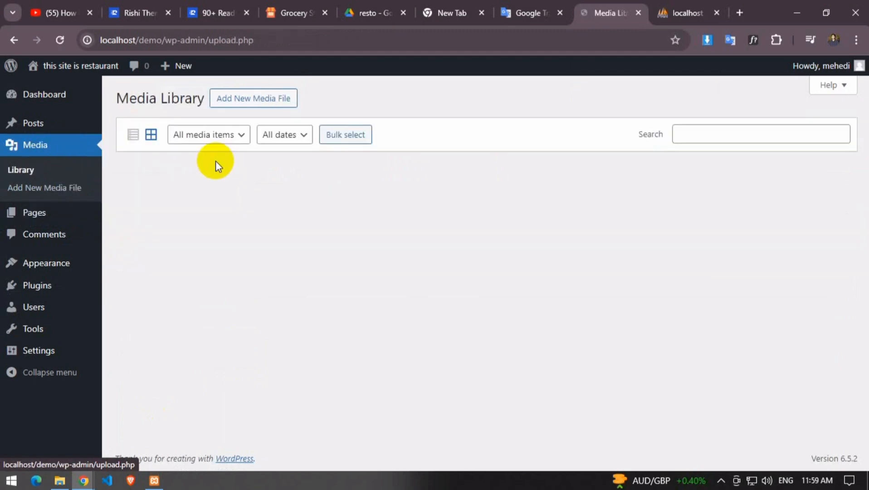
{"action": "left_click", "coordinate": [14, 126]}
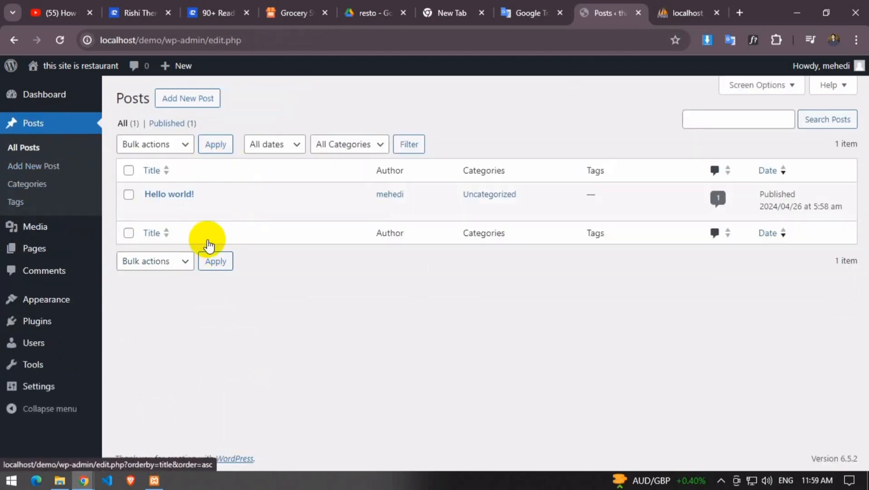
{"action": "left_click", "coordinate": [216, 208]}
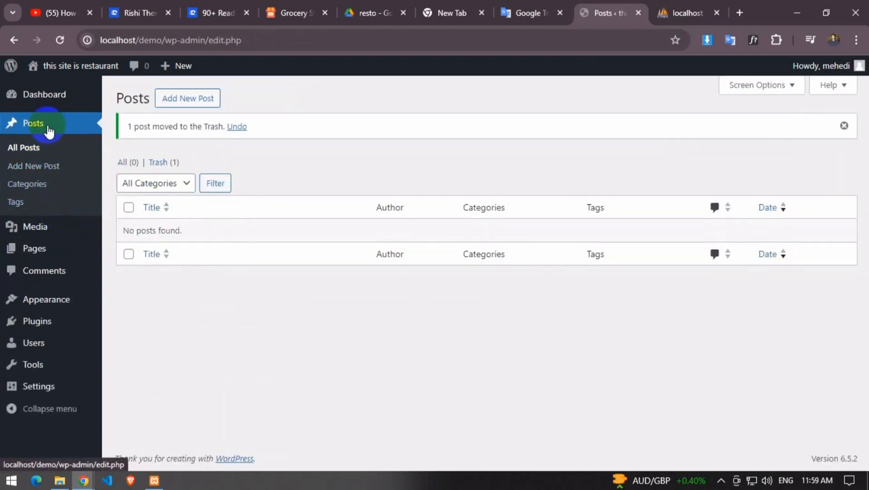
{"action": "left_click", "coordinate": [33, 386]}
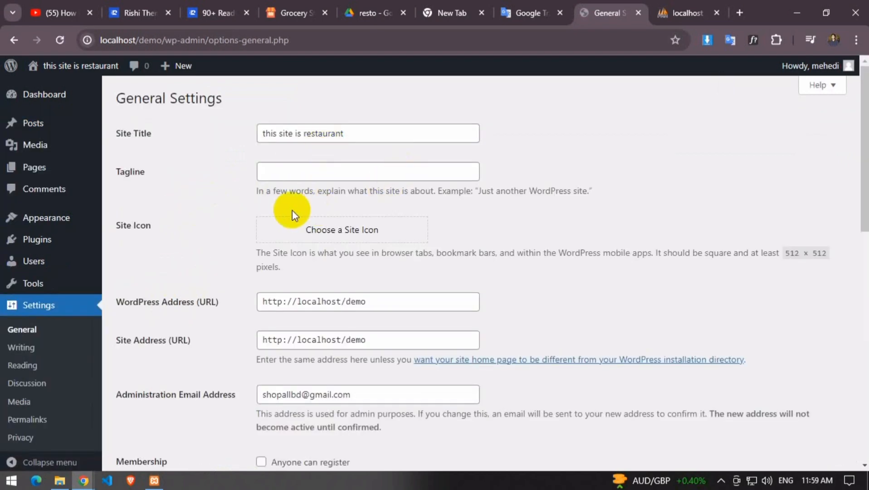
Set the site timezone to UTC+6, leaving the site language unchanged
{"action": "scroll", "coordinate": [292, 210], "scroll_direction": "down", "scroll_amount": 6}
{"action": "scroll", "coordinate": [281, 222], "scroll_direction": "up", "scroll_amount": 6}
{"action": "scroll", "coordinate": [334, 219], "scroll_direction": "down", "scroll_amount": 6}
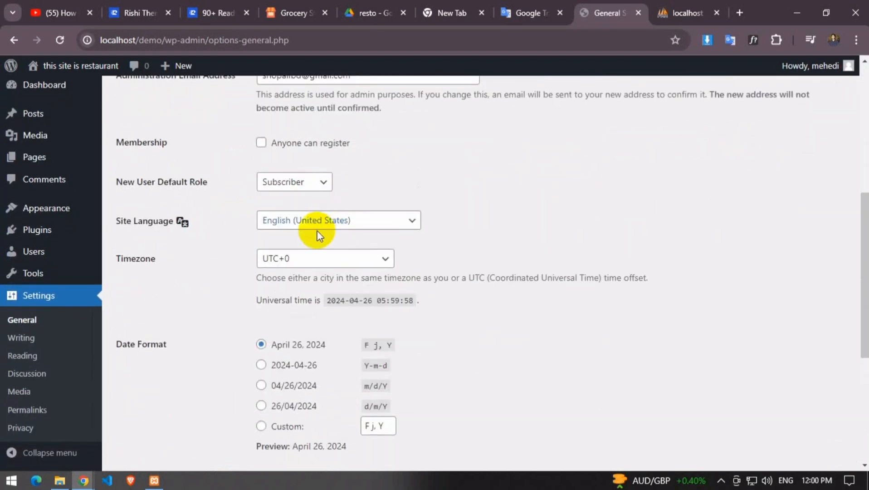
{"action": "left_click", "coordinate": [321, 222]}
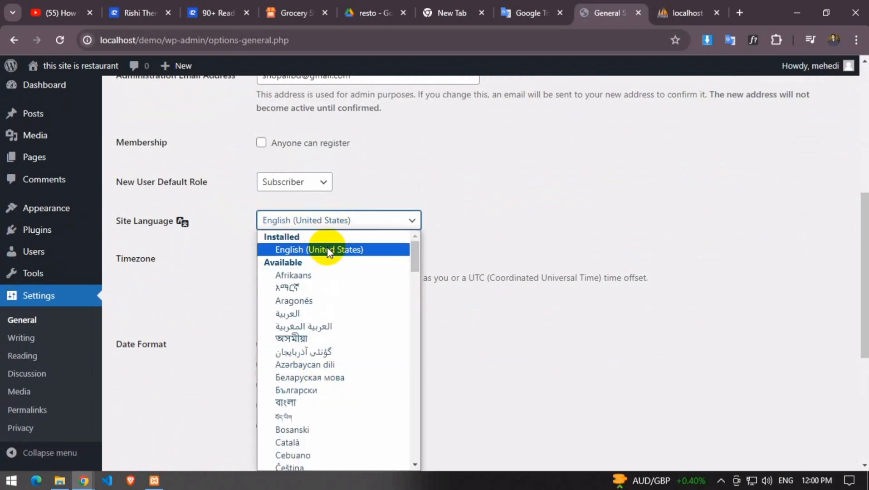
{"action": "left_click", "coordinate": [327, 250]}
{"action": "left_click", "coordinate": [340, 260]}
{"action": "scroll", "coordinate": [312, 168], "scroll_direction": "down", "scroll_amount": 8}
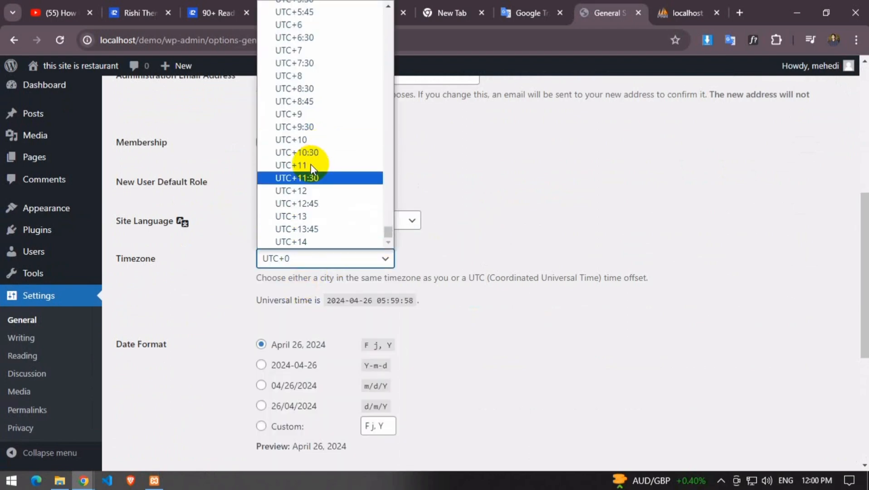
{"action": "scroll", "coordinate": [303, 173], "scroll_direction": "up", "scroll_amount": 10}
{"action": "scroll", "coordinate": [302, 154], "scroll_direction": "down", "scroll_amount": 10}
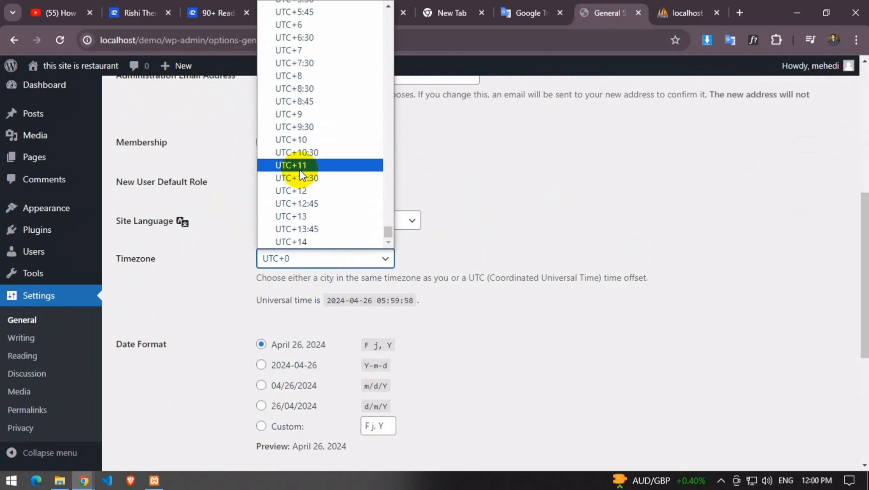
{"action": "left_click", "coordinate": [305, 25]}
Use the 04/26/2024 date format and 5:59 AM time format, start weeks on Sunday, and save
{"action": "scroll", "coordinate": [317, 218], "scroll_direction": "down", "scroll_amount": 3}
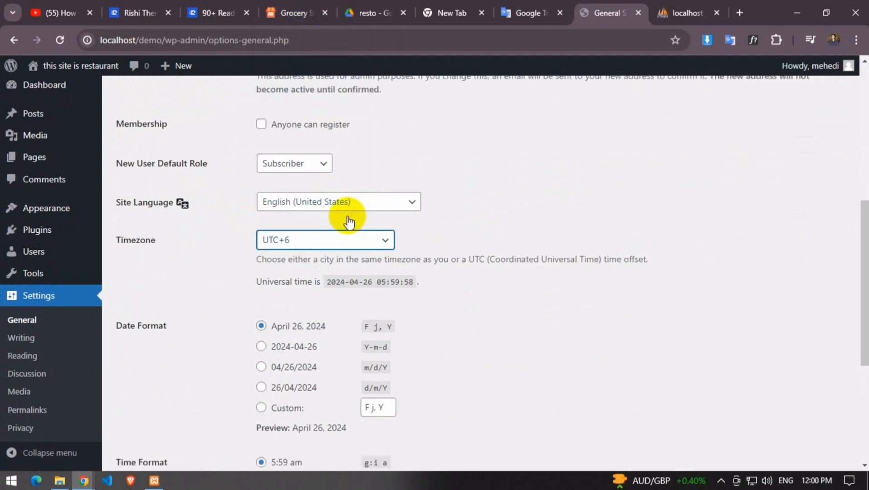
{"action": "left_click", "coordinate": [261, 257]}
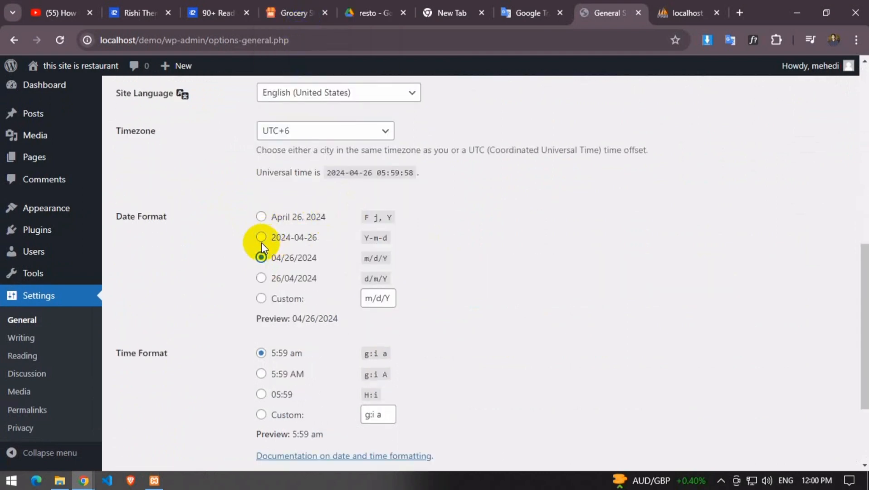
{"action": "scroll", "coordinate": [272, 263], "scroll_direction": "down", "scroll_amount": 3}
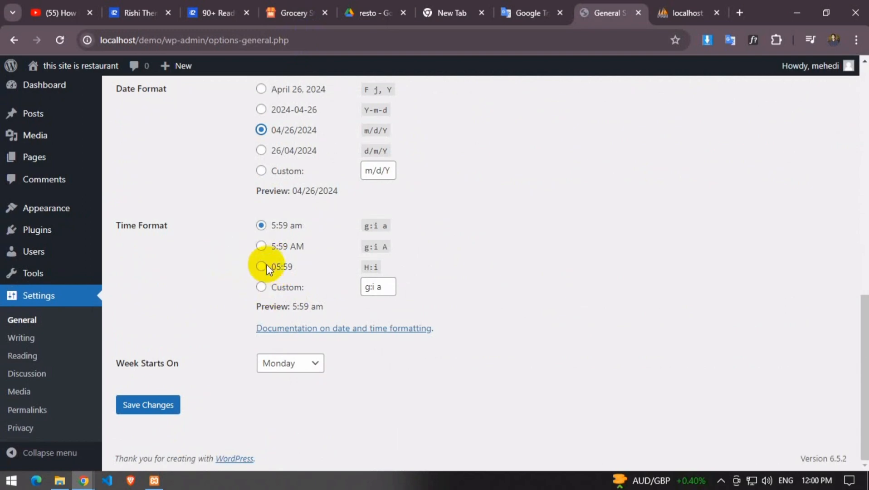
{"action": "left_click", "coordinate": [261, 246]}
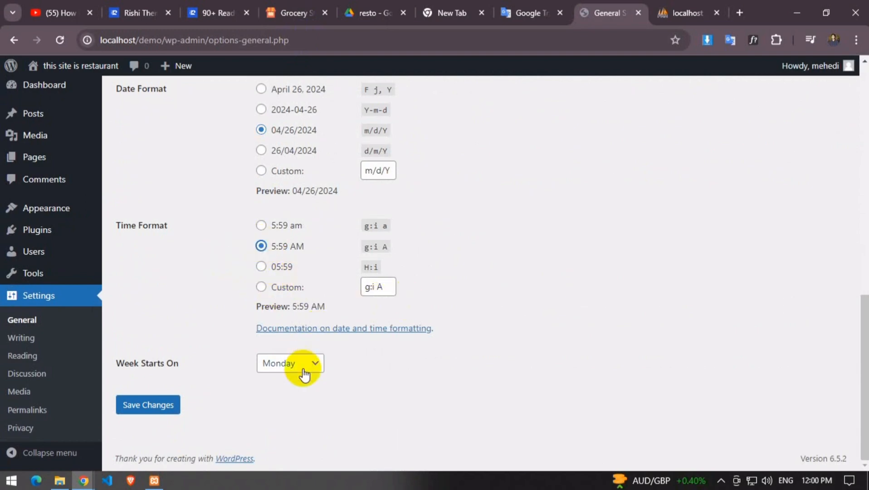
{"action": "left_click", "coordinate": [299, 367]}
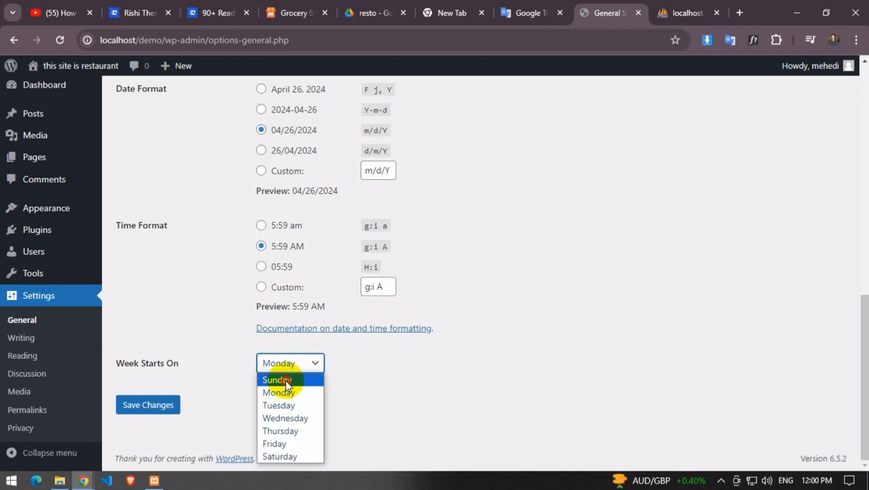
{"action": "left_click", "coordinate": [286, 385]}
{"action": "left_click", "coordinate": [169, 407]}
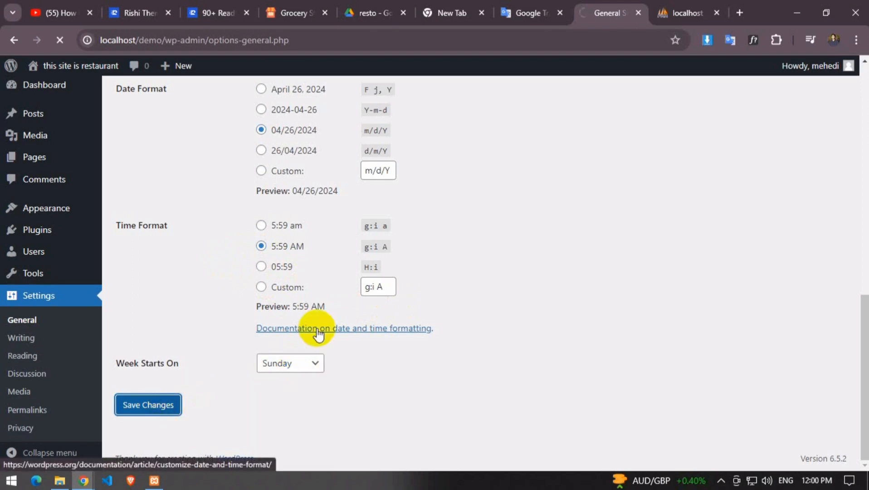
Open the site icon picker and close it without choosing an icon
{"action": "scroll", "coordinate": [359, 227], "scroll_direction": "down", "scroll_amount": 3}
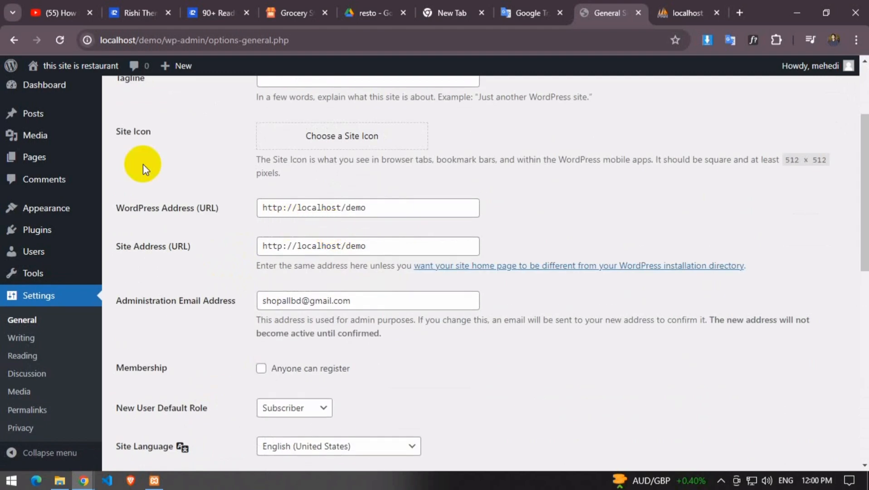
{"action": "left_click", "coordinate": [329, 152]}
{"action": "left_click", "coordinate": [834, 91]}
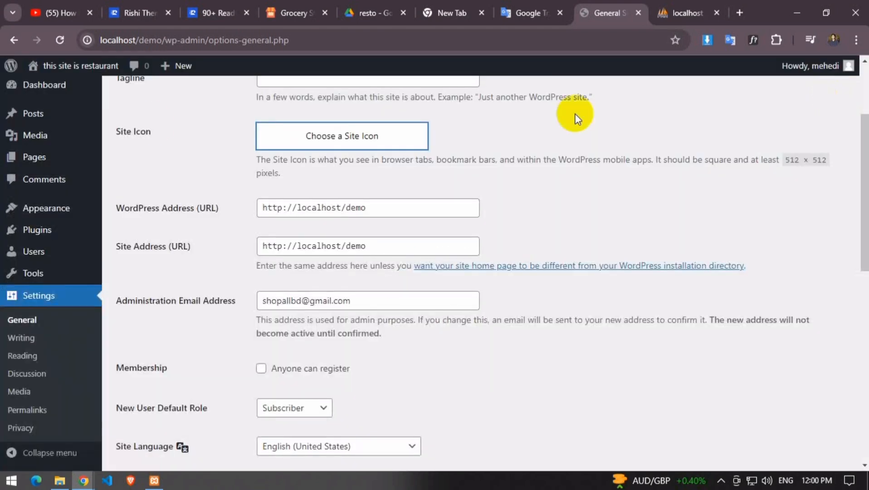
{"action": "mouse_move", "coordinate": [91, 257]}
{"action": "scroll", "coordinate": [49, 313], "scroll_direction": "down", "scroll_amount": 5}
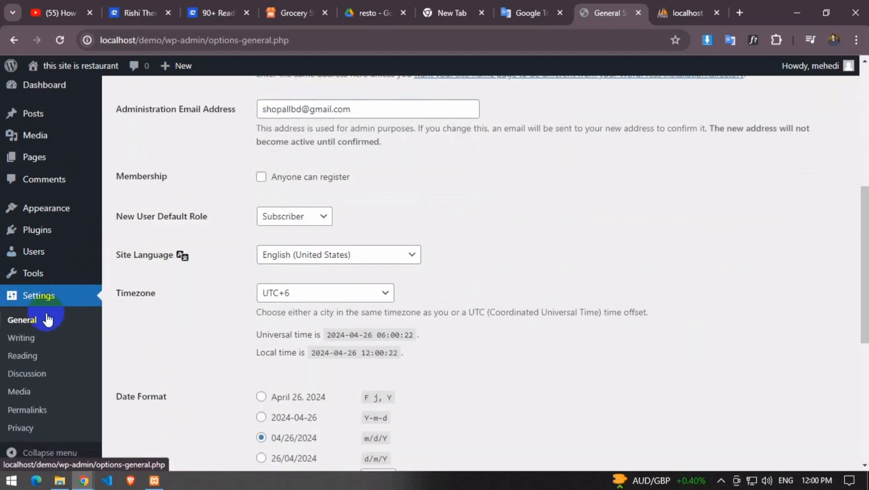
Look through the Writing, Reading, Discussion and Media settings pages
{"action": "left_click", "coordinate": [22, 347]}
{"action": "scroll", "coordinate": [381, 175], "scroll_direction": "down", "scroll_amount": 2}
{"action": "scroll", "coordinate": [254, 140], "scroll_direction": "up", "scroll_amount": 2}
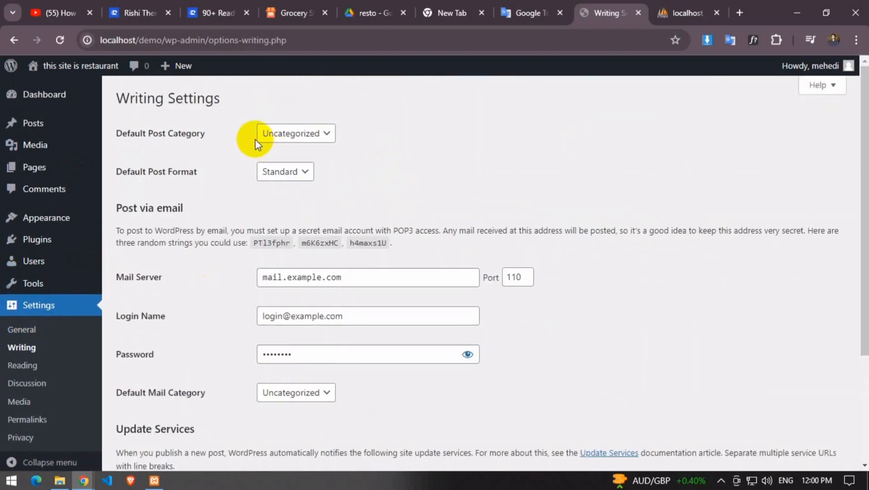
{"action": "scroll", "coordinate": [260, 235], "scroll_direction": "down", "scroll_amount": 4}
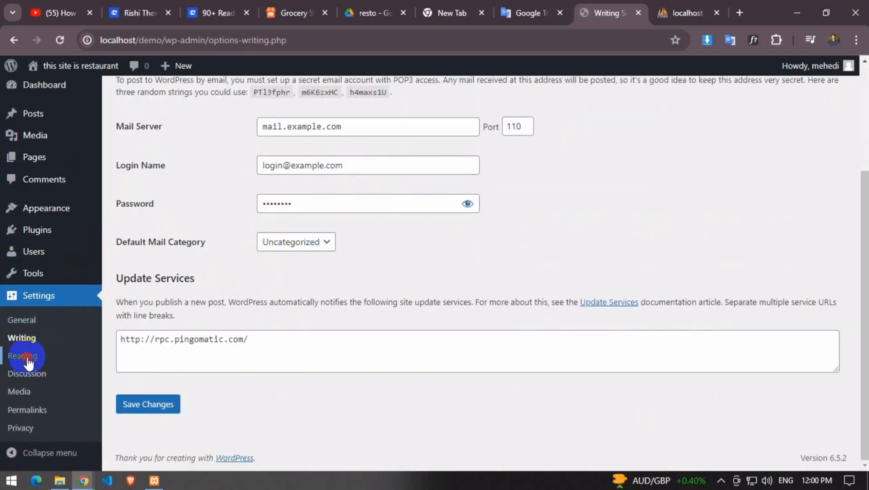
{"action": "left_click", "coordinate": [21, 355]}
{"action": "scroll", "coordinate": [452, 259], "scroll_direction": "down", "scroll_amount": 1}
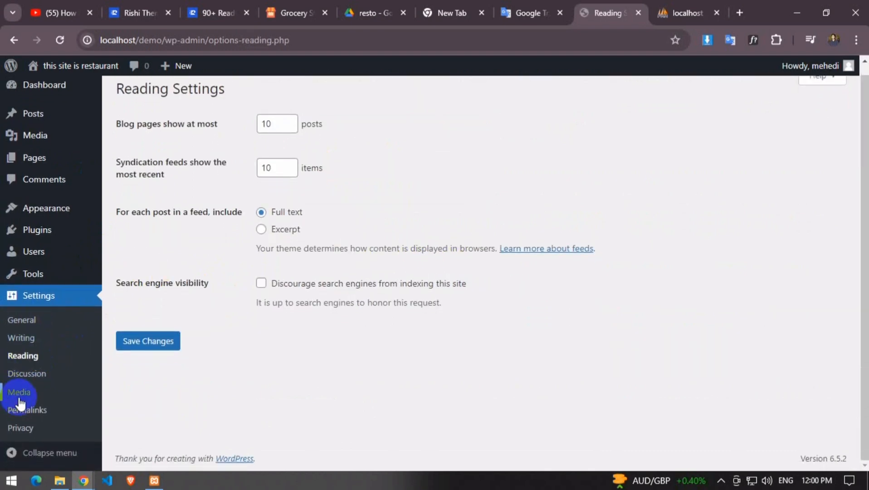
{"action": "left_click", "coordinate": [18, 373]}
{"action": "scroll", "coordinate": [501, 243], "scroll_direction": "down", "scroll_amount": 10}
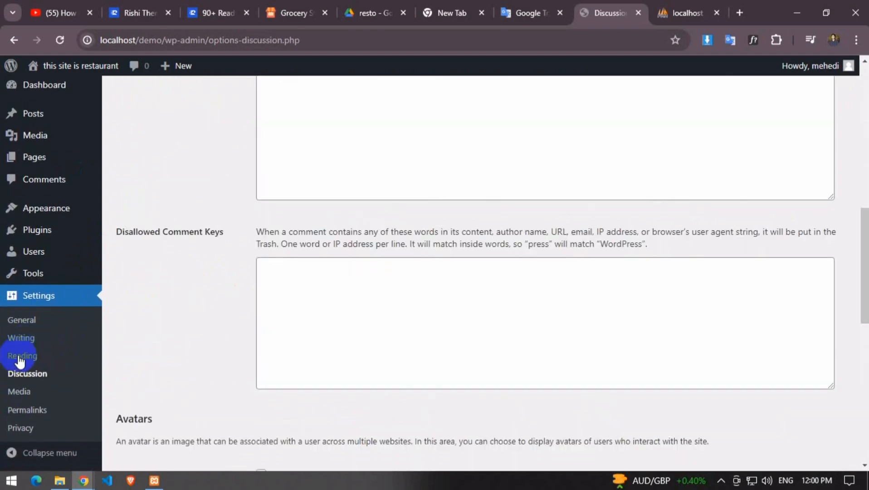
{"action": "left_click", "coordinate": [19, 391]}
{"action": "scroll", "coordinate": [483, 224], "scroll_direction": "down", "scroll_amount": 2}
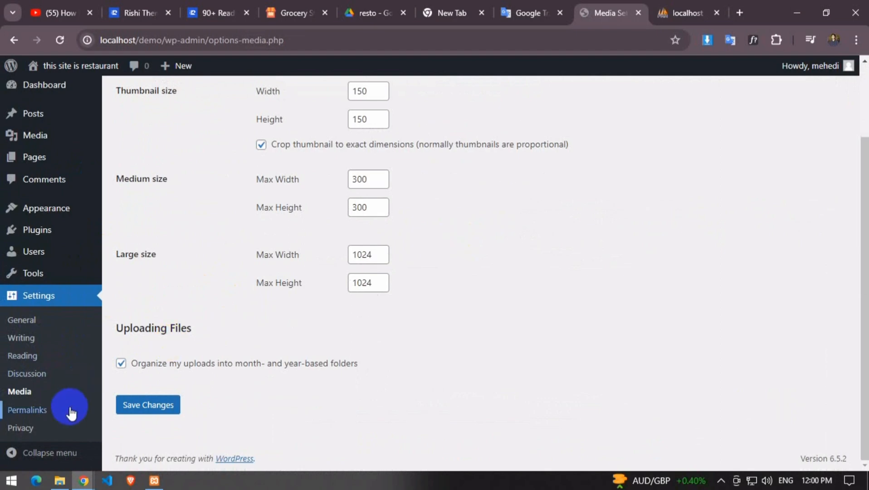
Switch permalinks to the Post name structure (/%postname%/) and save, then open the Users list
{"action": "left_click", "coordinate": [18, 411]}
{"action": "scroll", "coordinate": [290, 263], "scroll_direction": "down", "scroll_amount": 4}
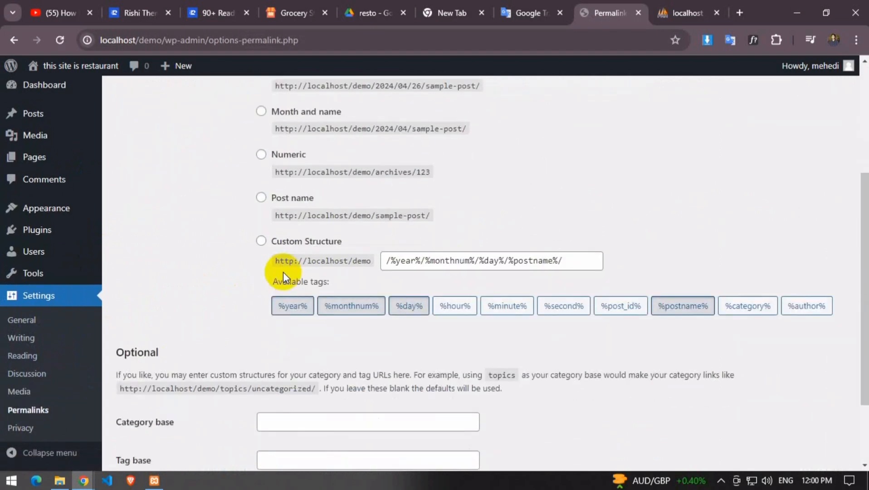
{"action": "left_click", "coordinate": [261, 198]}
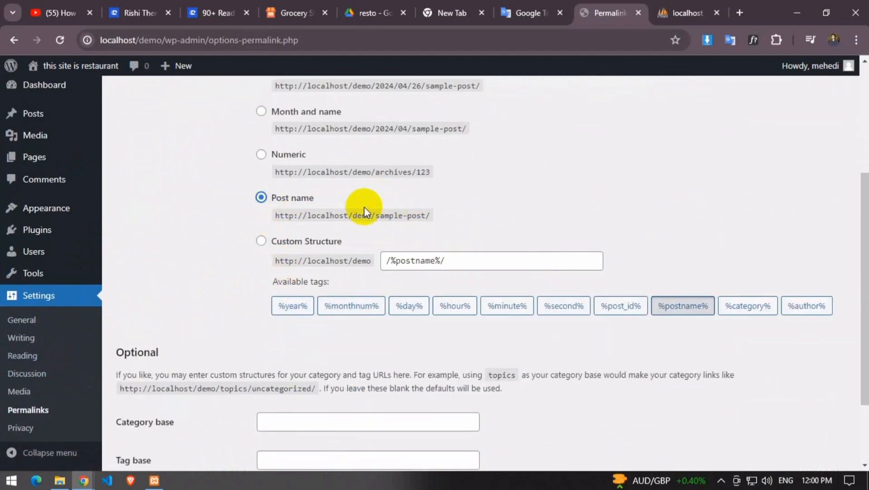
{"action": "scroll", "coordinate": [353, 205], "scroll_direction": "up", "scroll_amount": 2}
{"action": "scroll", "coordinate": [356, 236], "scroll_direction": "down", "scroll_amount": 3}
{"action": "scroll", "coordinate": [359, 269], "scroll_direction": "down", "scroll_amount": 1}
{"action": "left_click", "coordinate": [138, 405]}
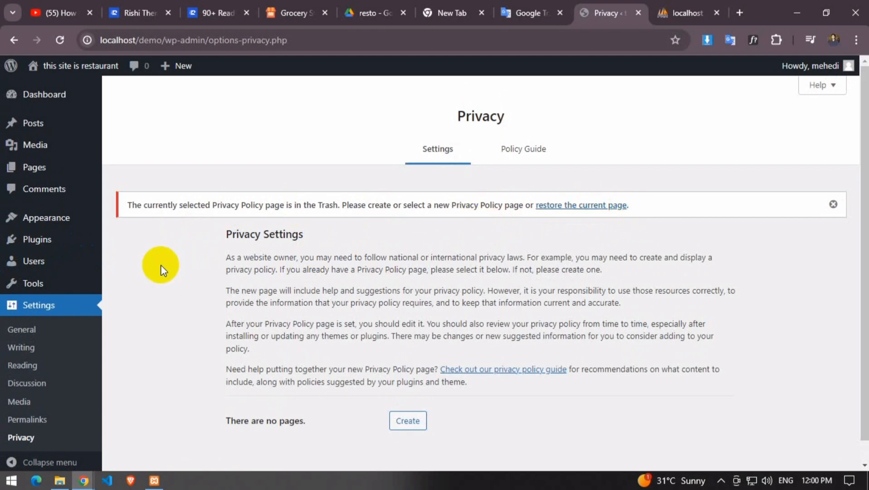
{"action": "left_click", "coordinate": [44, 254]}
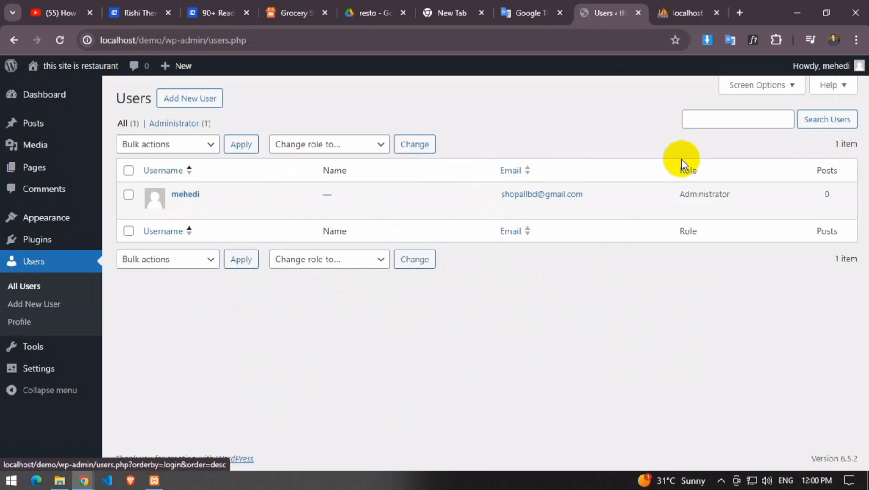
Go from the Dashboard to the Add New Plugin page
{"action": "left_click", "coordinate": [34, 99]}
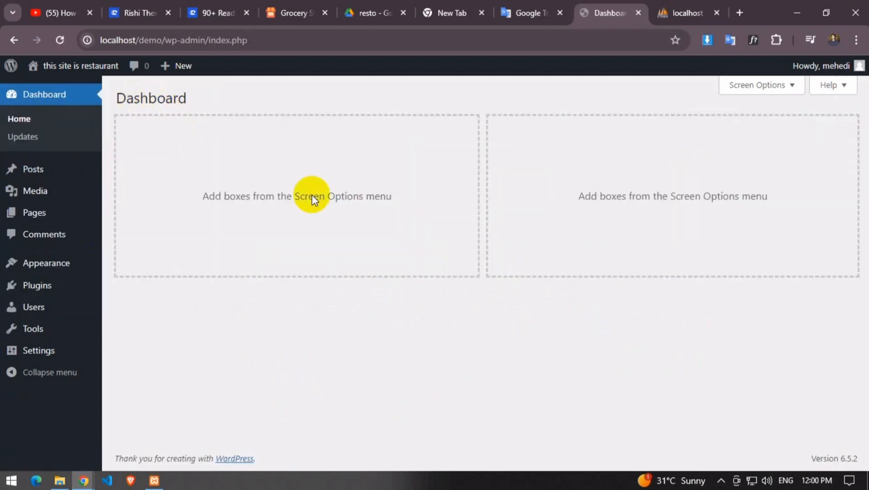
{"action": "left_click", "coordinate": [17, 271]}
{"action": "left_click", "coordinate": [31, 286]}
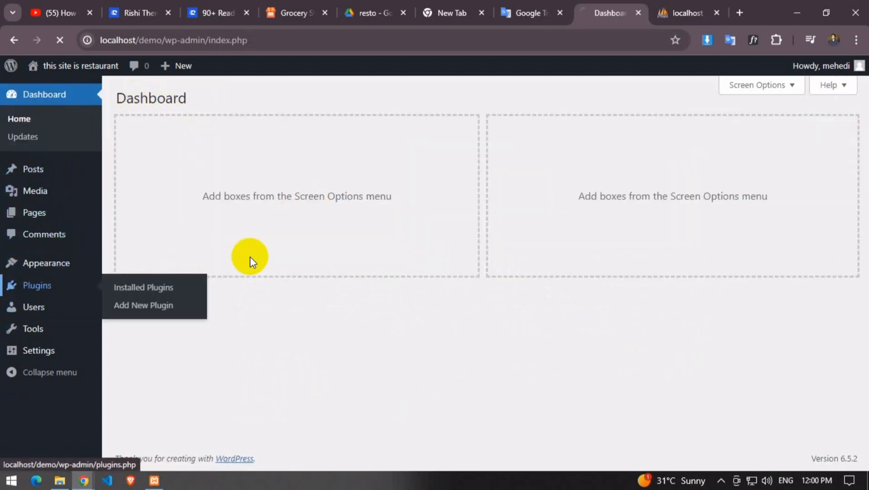
{"action": "left_click", "coordinate": [196, 99]}
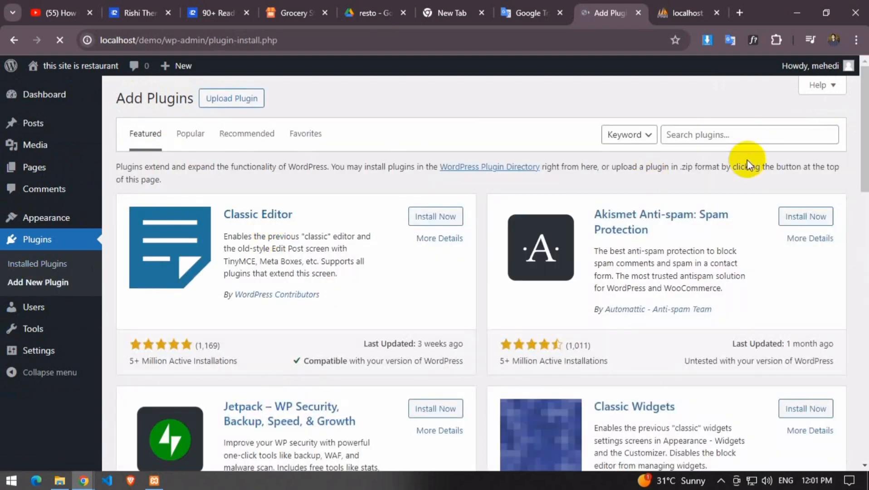
Search for 'elementor', install Elementor Website Builder, and clear the search box
{"action": "left_click", "coordinate": [707, 135]}
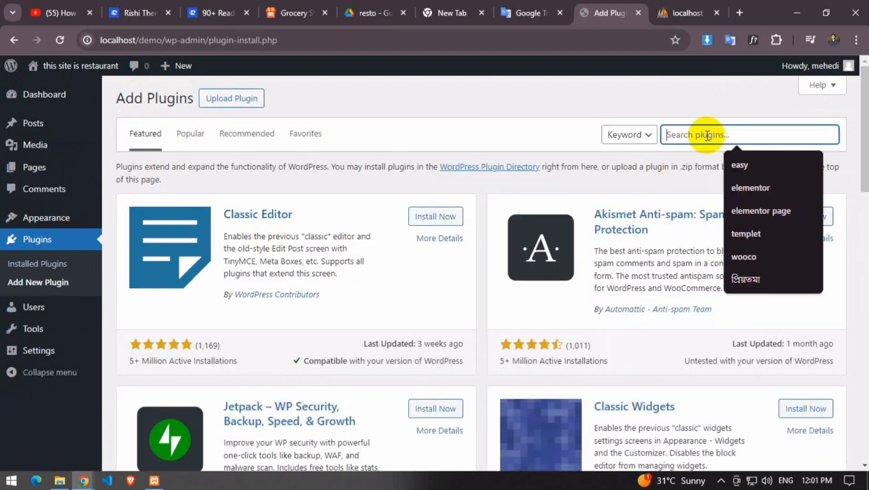
{"action": "left_click", "coordinate": [774, 187]}
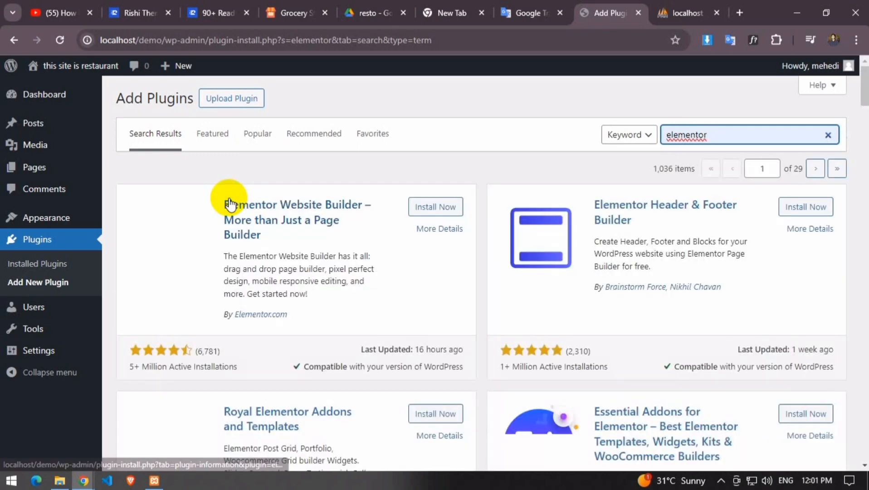
{"action": "left_click", "coordinate": [433, 209]}
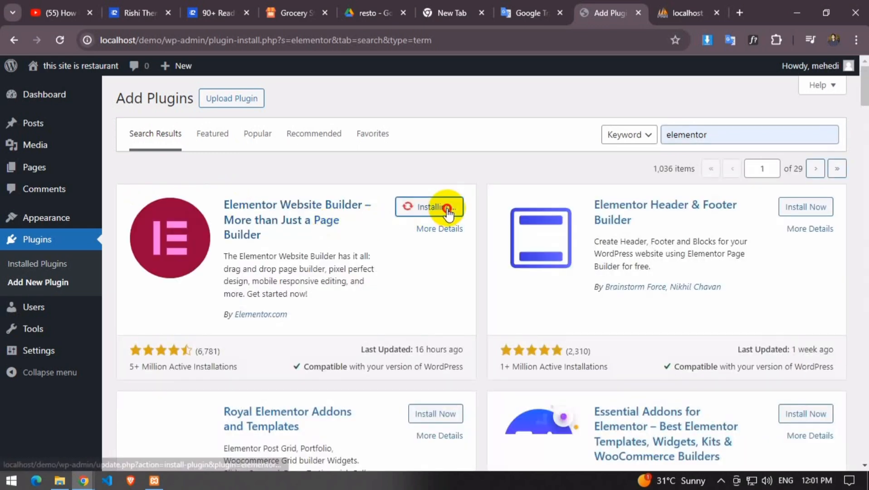
{"action": "double_click", "coordinate": [743, 136]}
{"action": "key", "text": "BackSpace"}
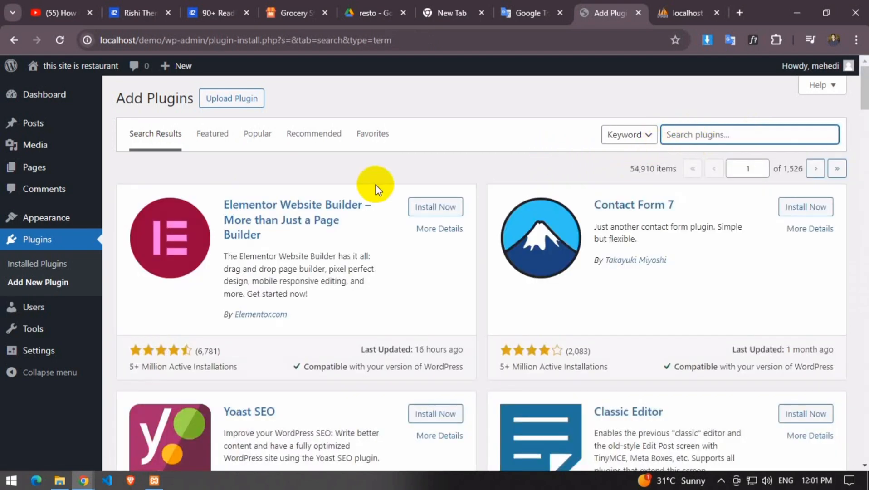
Search plugins for 'easy update' and install Easy Updates Manager
{"action": "scroll", "coordinate": [379, 243], "scroll_direction": "down", "scroll_amount": 4}
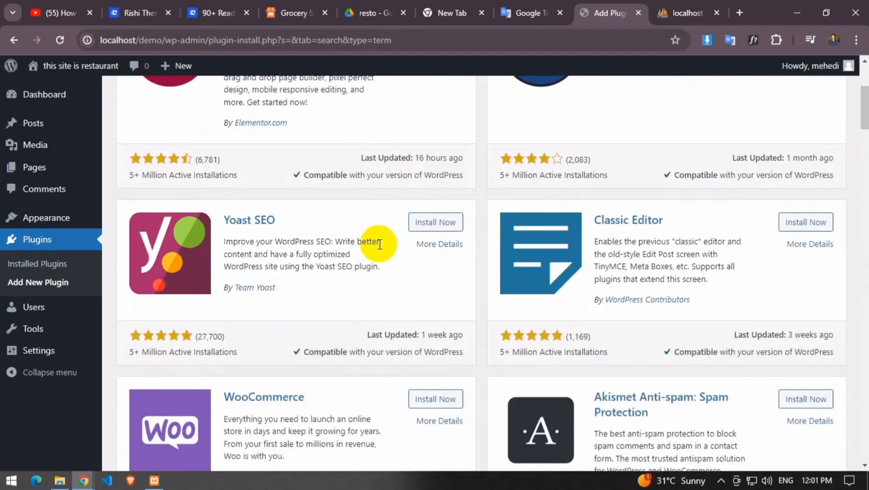
{"action": "scroll", "coordinate": [379, 244], "scroll_direction": "up", "scroll_amount": 1}
{"action": "scroll", "coordinate": [379, 244], "scroll_direction": "up", "scroll_amount": 3}
{"action": "left_click", "coordinate": [707, 133]}
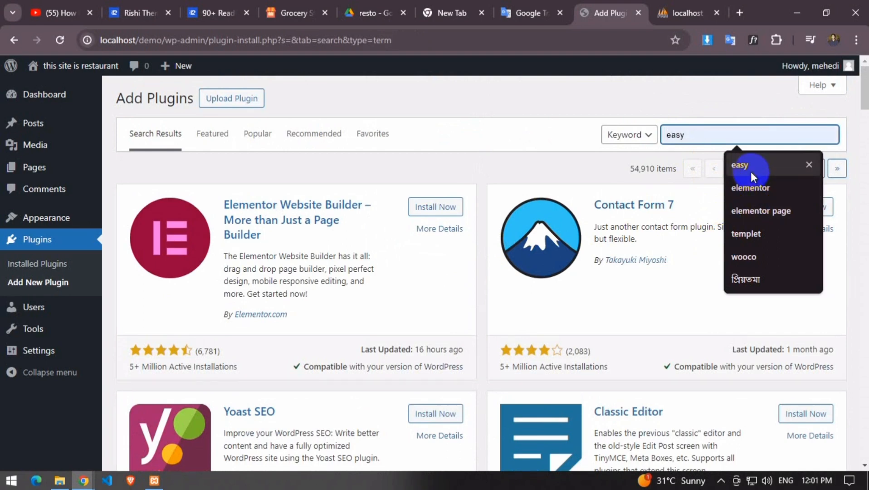
{"action": "left_click", "coordinate": [748, 167]}
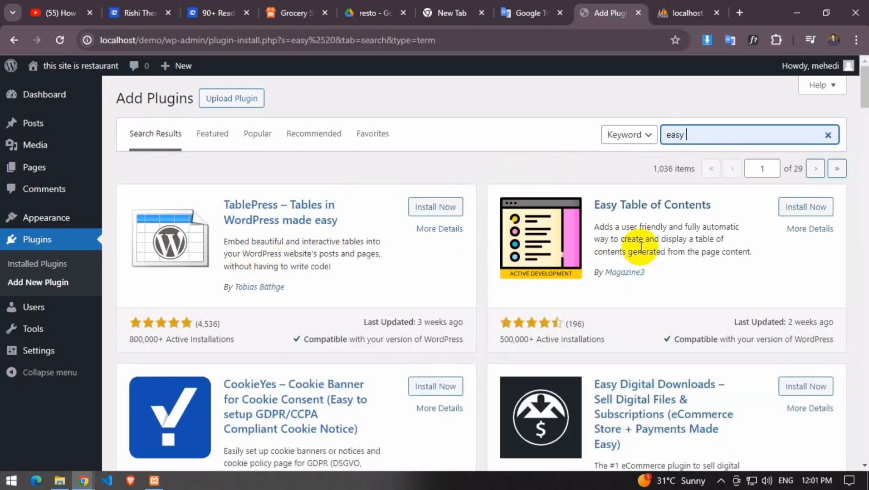
{"action": "scroll", "coordinate": [626, 251], "scroll_direction": "down", "scroll_amount": 7}
{"action": "scroll", "coordinate": [603, 250], "scroll_direction": "up", "scroll_amount": 7}
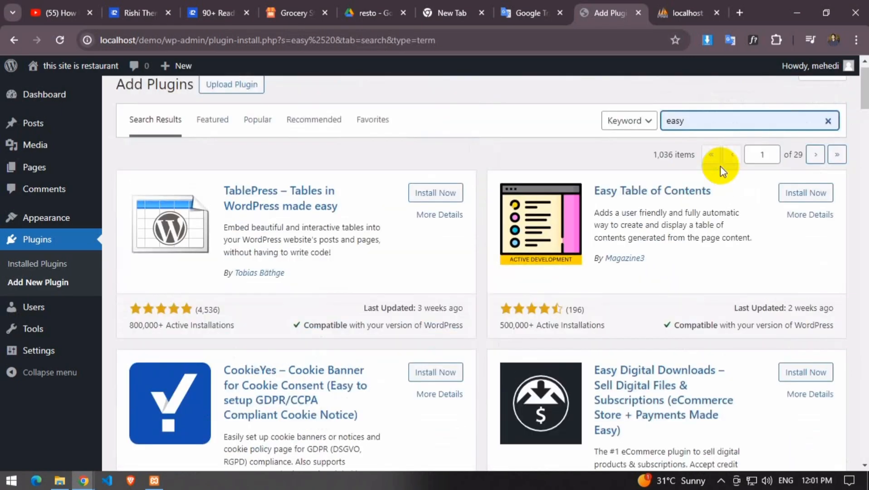
{"action": "left_click", "coordinate": [711, 135]}
{"action": "left_click", "coordinate": [748, 187]}
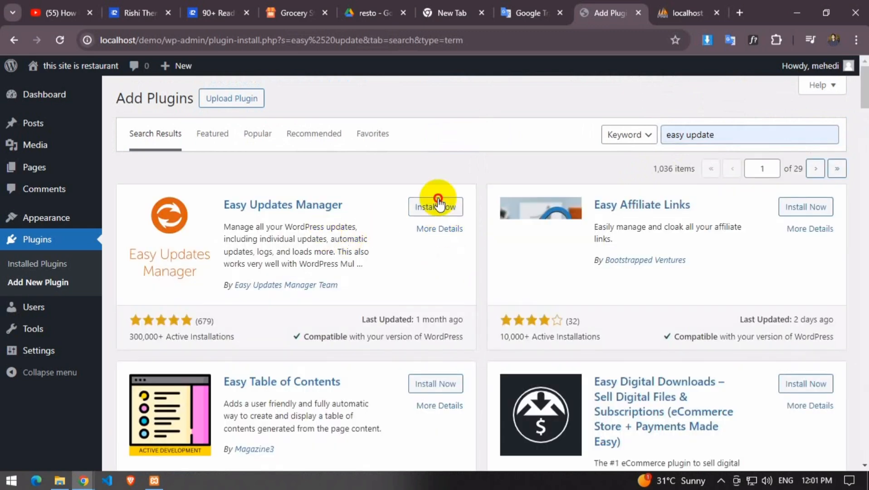
{"action": "left_click", "coordinate": [436, 207]}
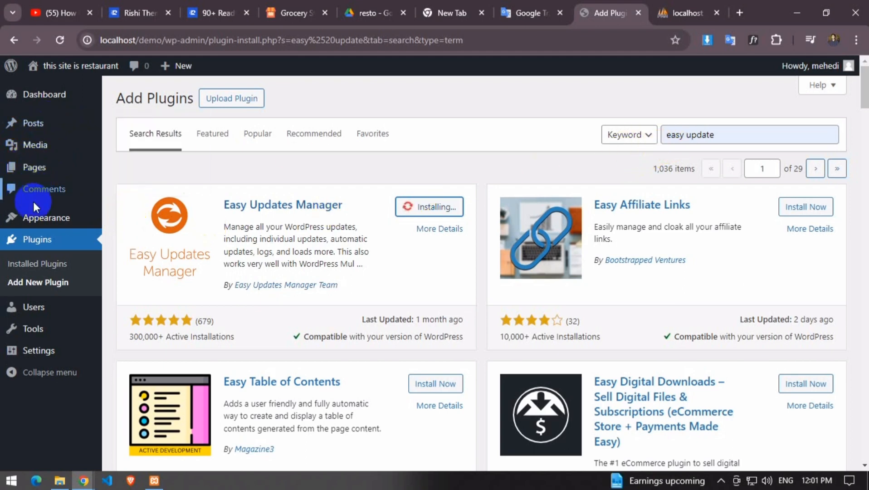
Stay on the page until the Easy Updates Manager install finishes before heading to Appearance
{"action": "left_click", "coordinate": [58, 209]}
{"action": "left_click", "coordinate": [508, 130]}
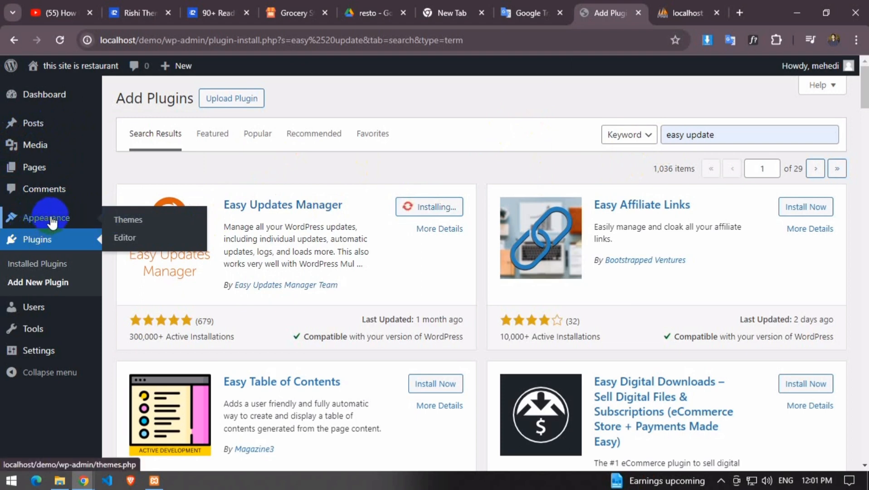
{"action": "left_click", "coordinate": [51, 222]}
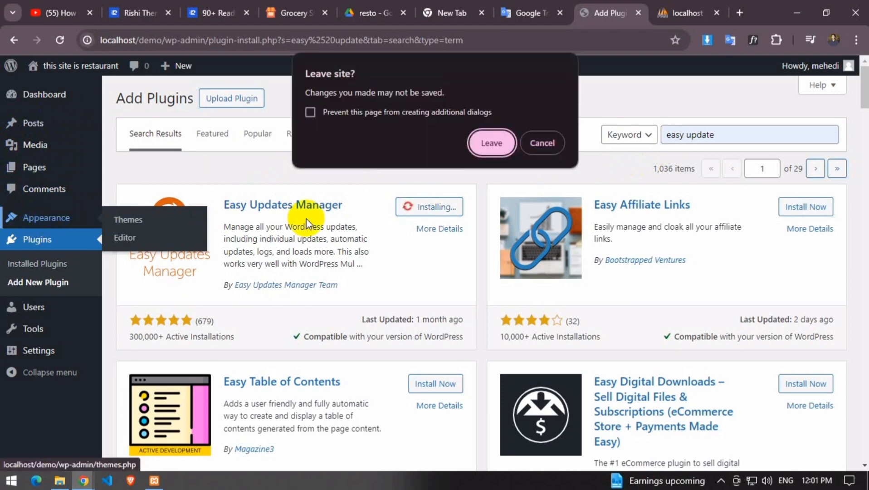
{"action": "left_click", "coordinate": [528, 144]}
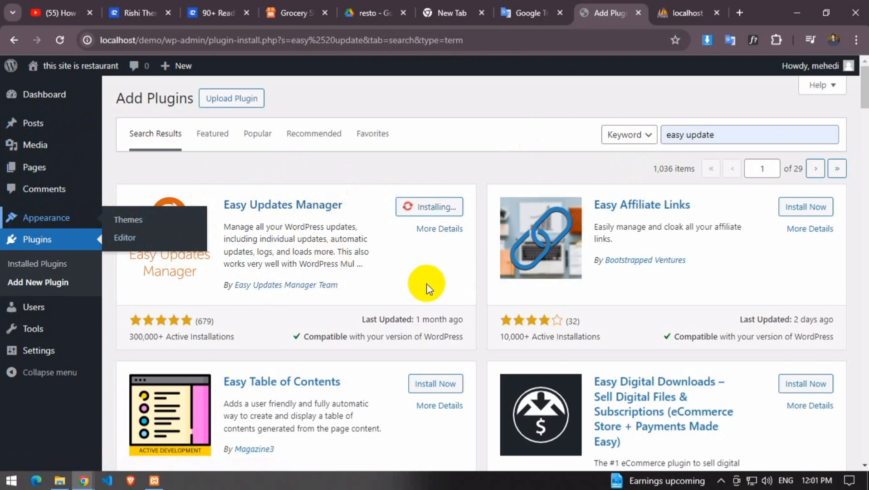
{"action": "scroll", "coordinate": [424, 284], "scroll_direction": "down", "scroll_amount": 3}
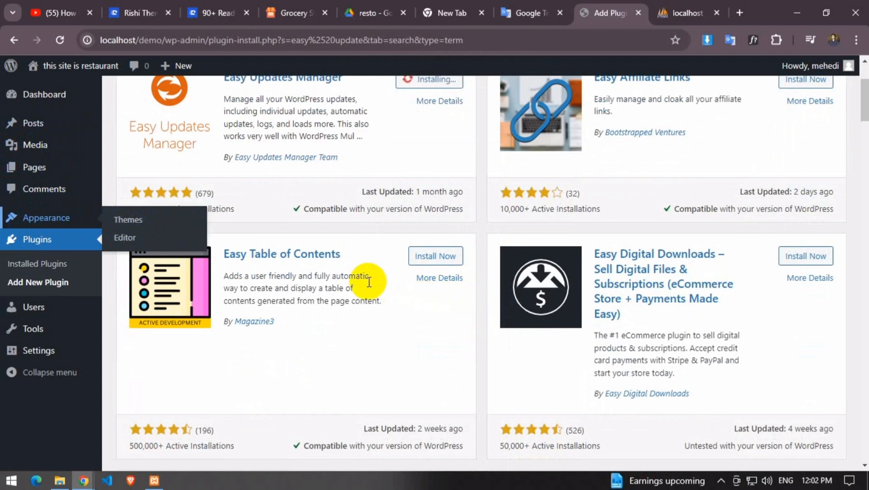
{"action": "scroll", "coordinate": [407, 266], "scroll_direction": "up", "scroll_amount": 3}
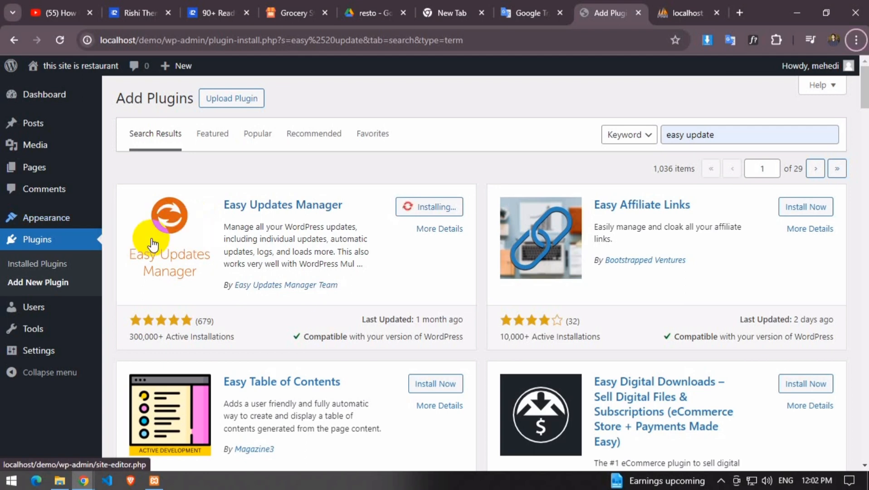
{"action": "key", "text": "alt"}
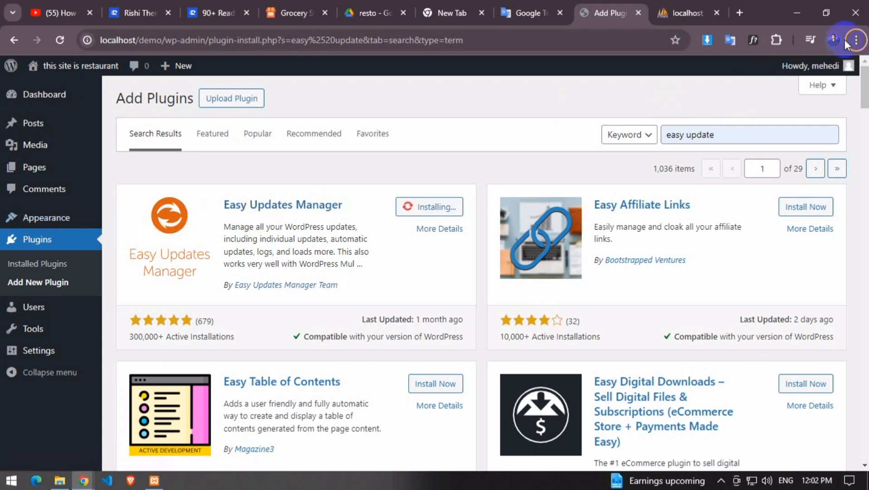
{"action": "left_click", "coordinate": [856, 40]}
{"action": "left_click", "coordinate": [857, 40]}
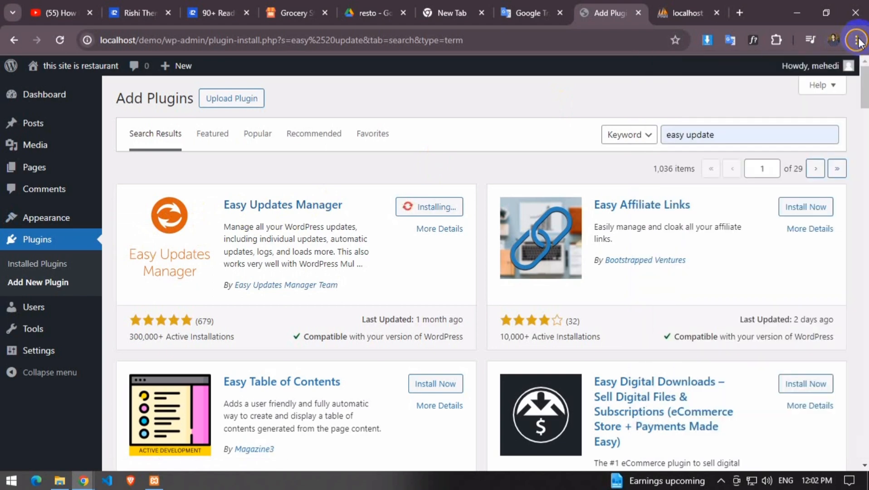
{"action": "left_click", "coordinate": [721, 480]}
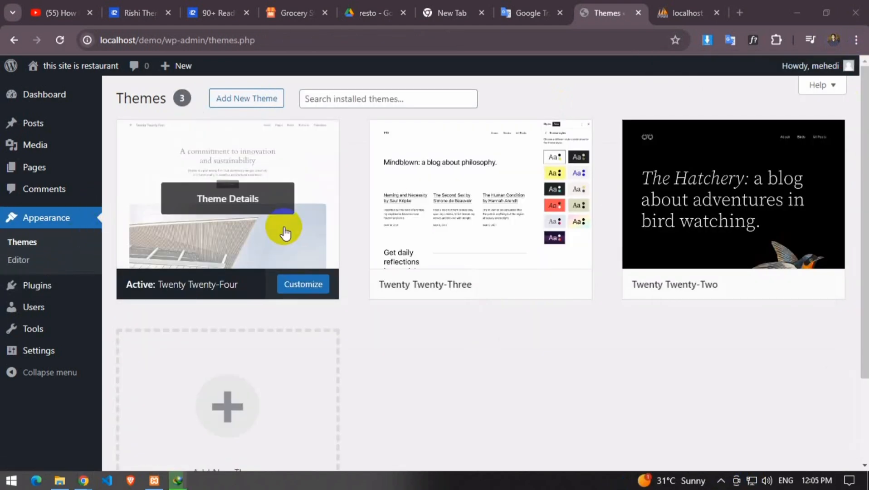
Delete the Twenty Twenty-Three theme from its details view
{"action": "left_click", "coordinate": [495, 234]}
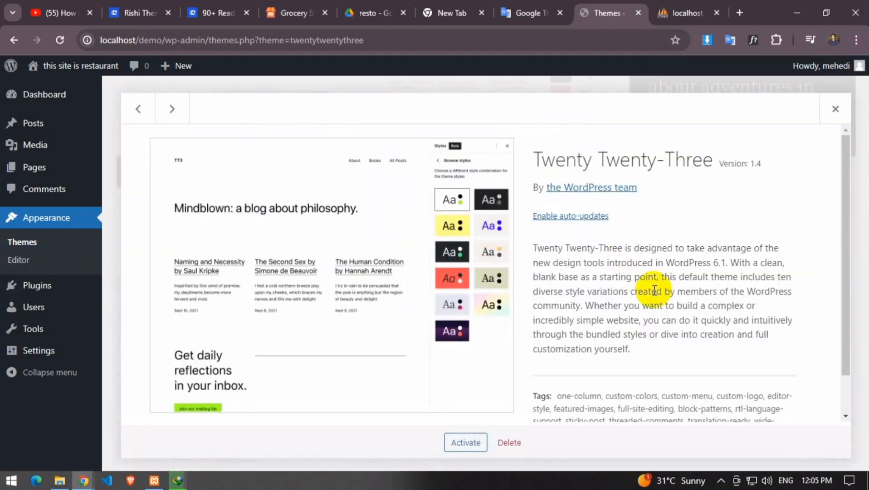
{"action": "scroll", "coordinate": [537, 383], "scroll_direction": "down", "scroll_amount": 1}
{"action": "left_click", "coordinate": [511, 442]}
{"action": "left_click", "coordinate": [493, 146]}
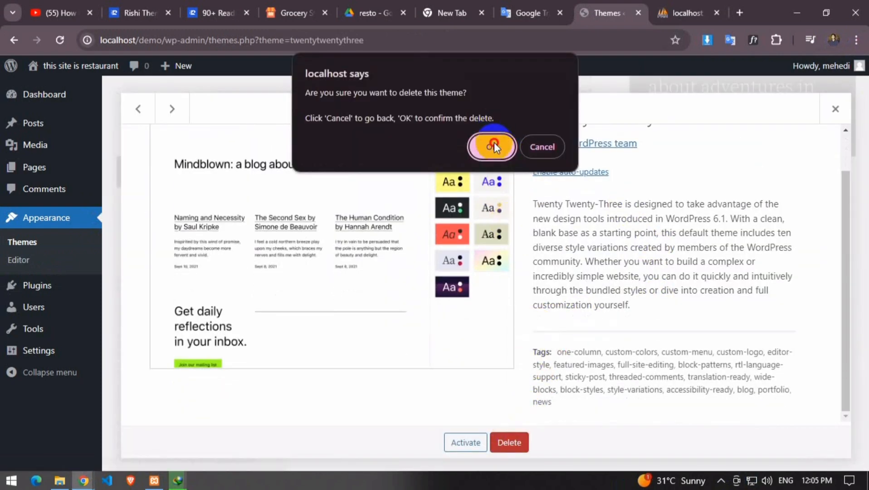
Delete the Twenty Twenty-Two theme and return to the installed themes list
{"action": "left_click", "coordinate": [475, 227]}
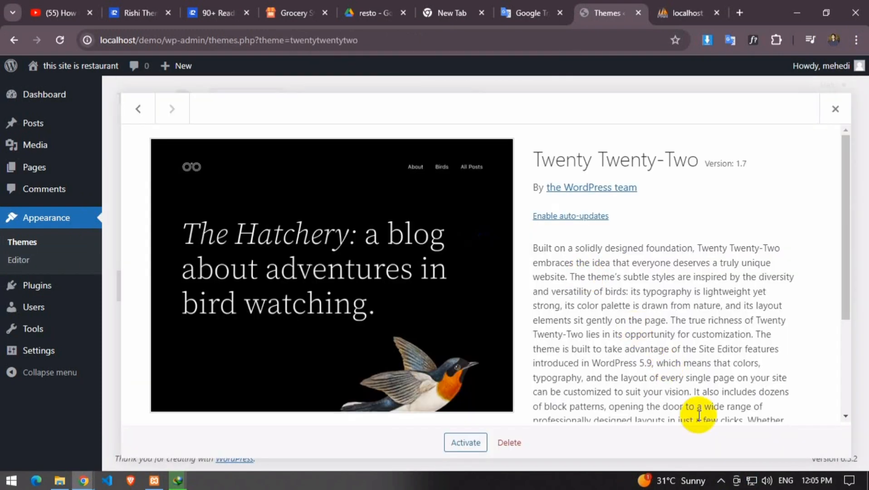
{"action": "left_click", "coordinate": [510, 444]}
{"action": "left_click", "coordinate": [493, 146]}
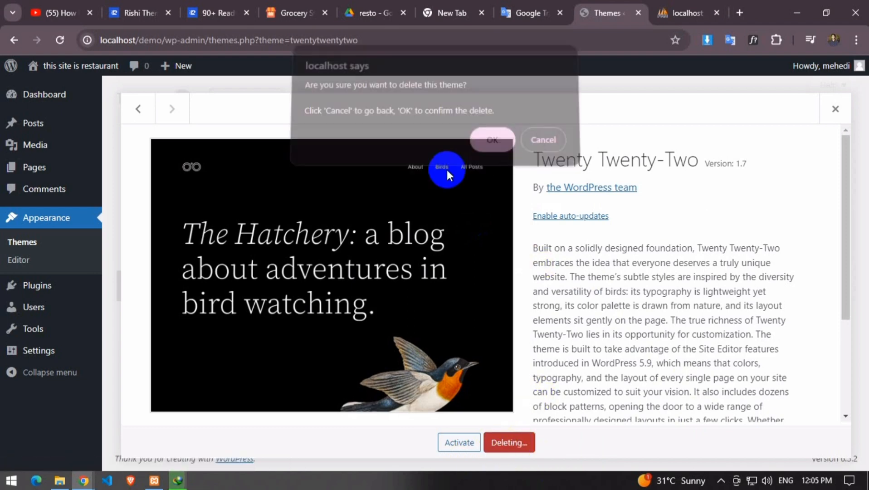
{"action": "left_click", "coordinate": [234, 230]}
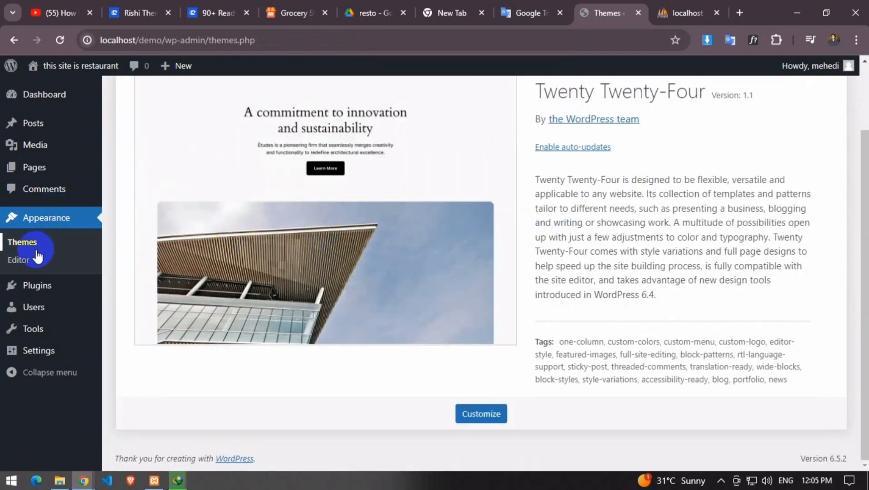
{"action": "left_click", "coordinate": [58, 242]}
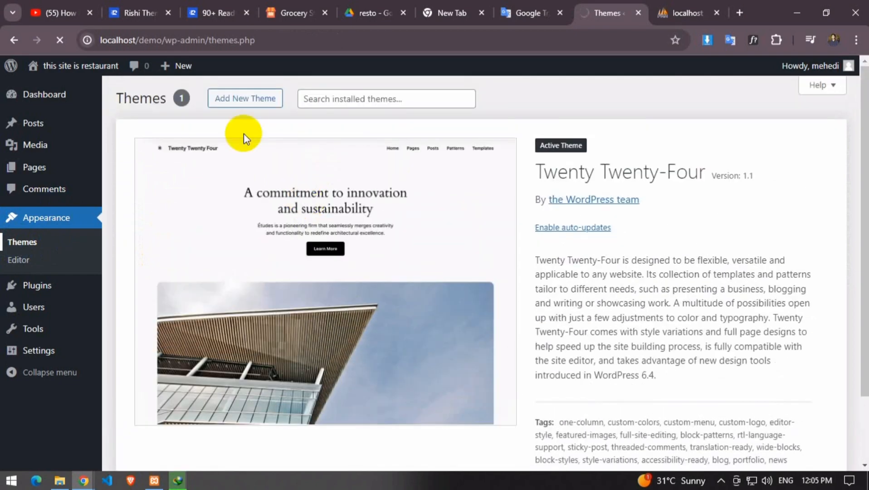
{"action": "scroll", "coordinate": [269, 148], "scroll_direction": "up", "scroll_amount": 3}
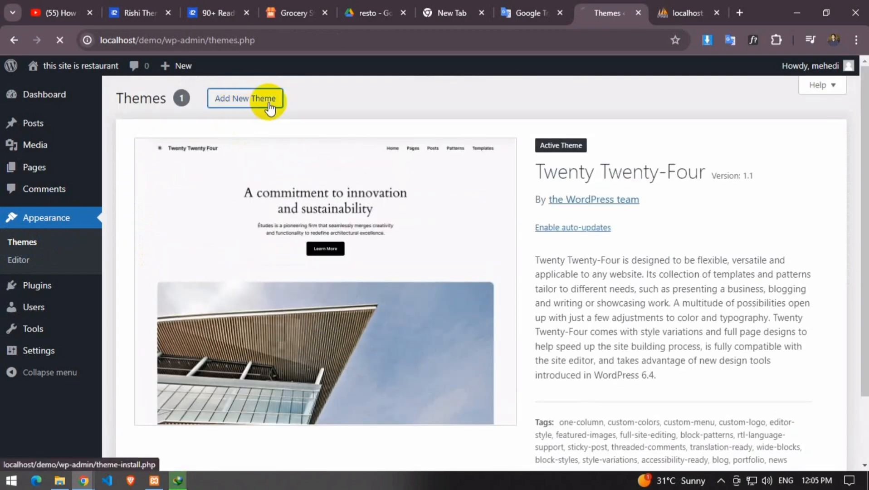
Check the downloaded zip's 15 restaurant images in WinRAR, then close the archive
{"action": "left_click", "coordinate": [267, 101]}
{"action": "left_click", "coordinate": [733, 135]}
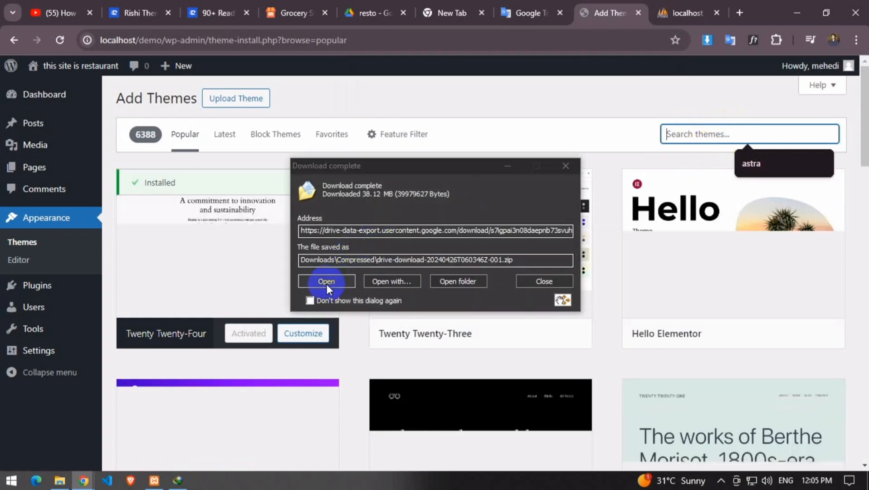
{"action": "left_click", "coordinate": [327, 282]}
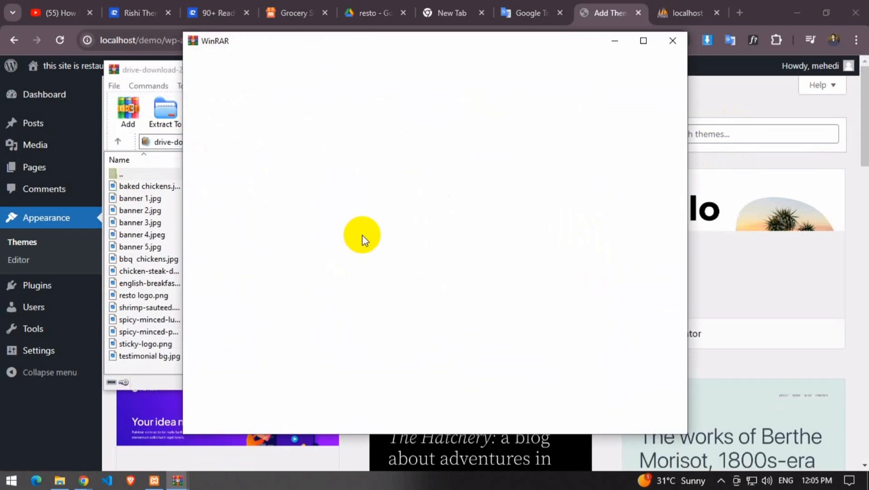
{"action": "left_click", "coordinate": [675, 43]}
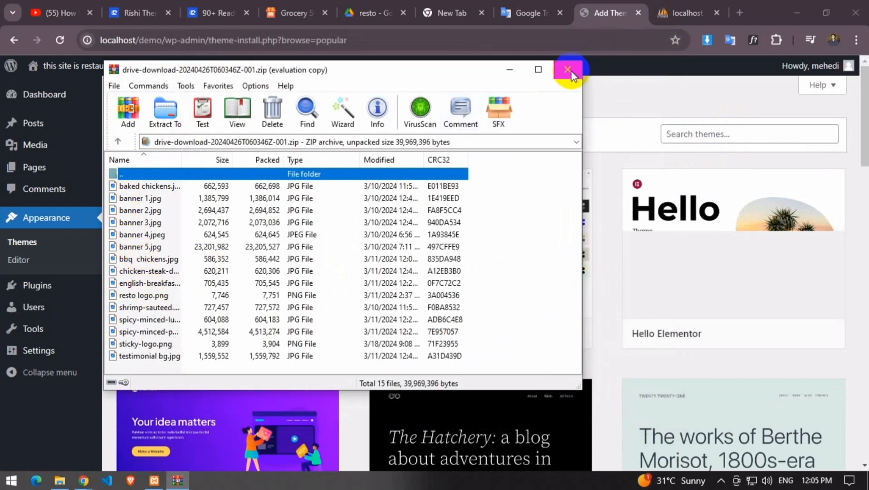
{"action": "left_click", "coordinate": [568, 69]}
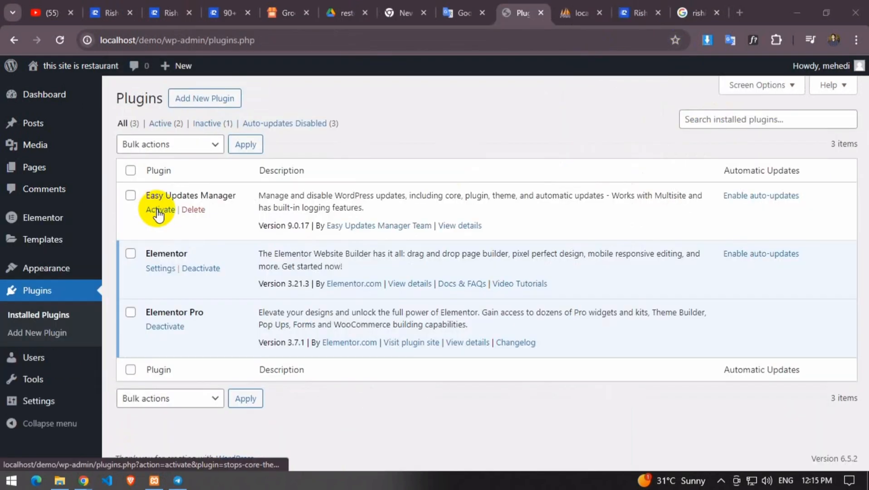
Activate Easy Updates Manager and follow its 'Easy Updates Manager Team' author link
{"action": "left_click", "coordinate": [156, 209]}
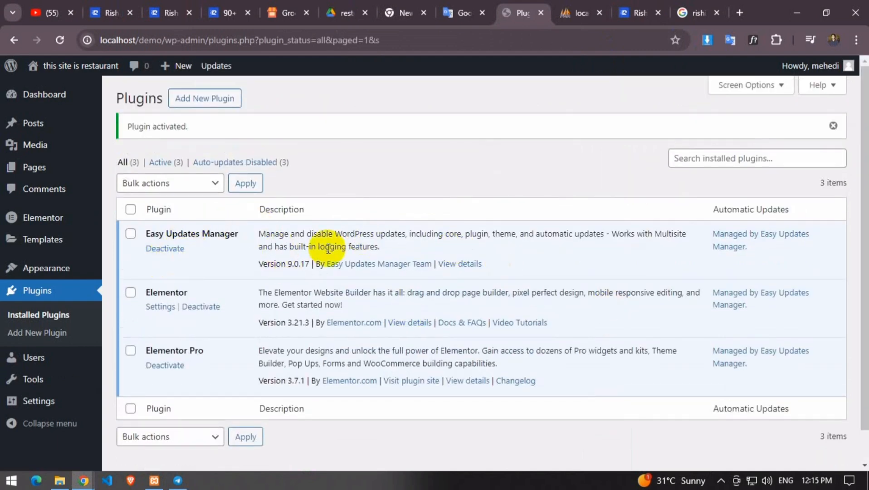
{"action": "left_click", "coordinate": [395, 263]}
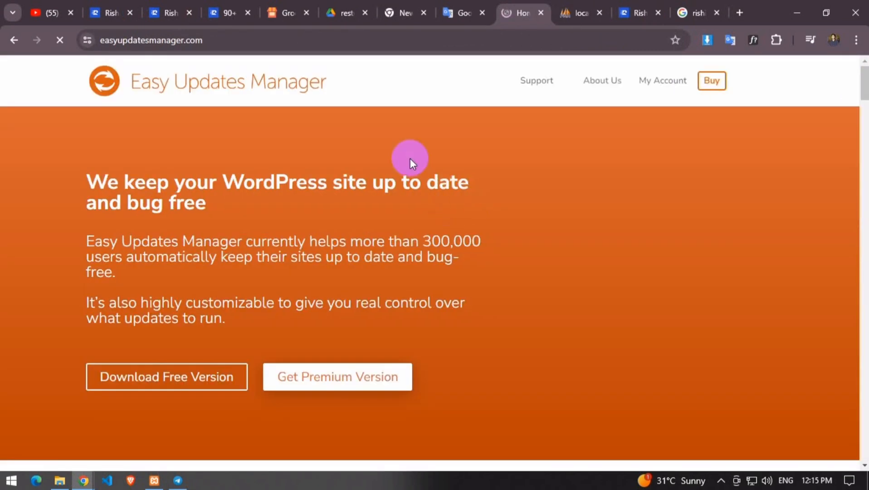
Close the easyupdatesmanager.com tab, then restore it from Chrome's Recent tabs history
{"action": "left_click", "coordinate": [541, 14]}
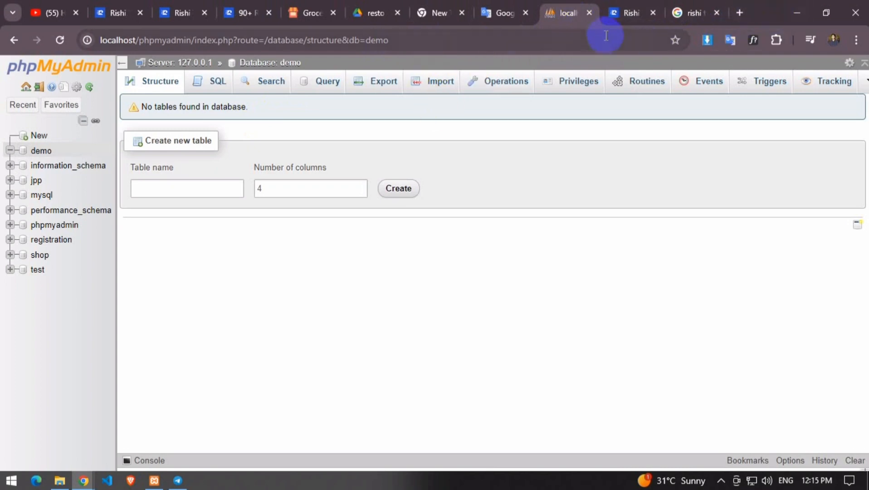
{"action": "left_click", "coordinate": [742, 12]}
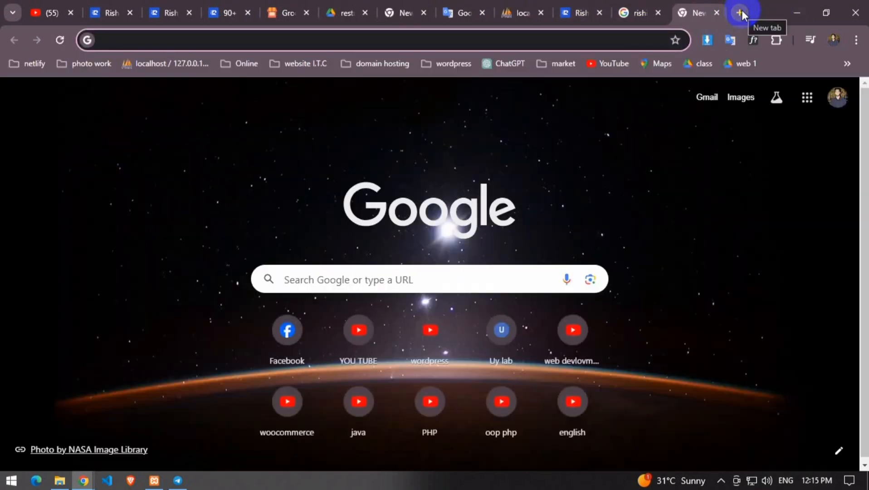
{"action": "left_click", "coordinate": [856, 40]}
{"action": "mouse_move", "coordinate": [675, 180]}
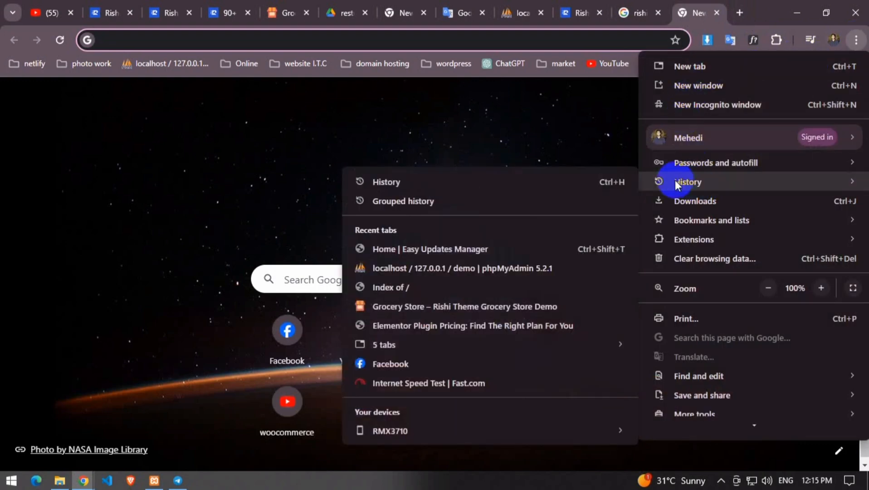
{"action": "left_click", "coordinate": [417, 252]}
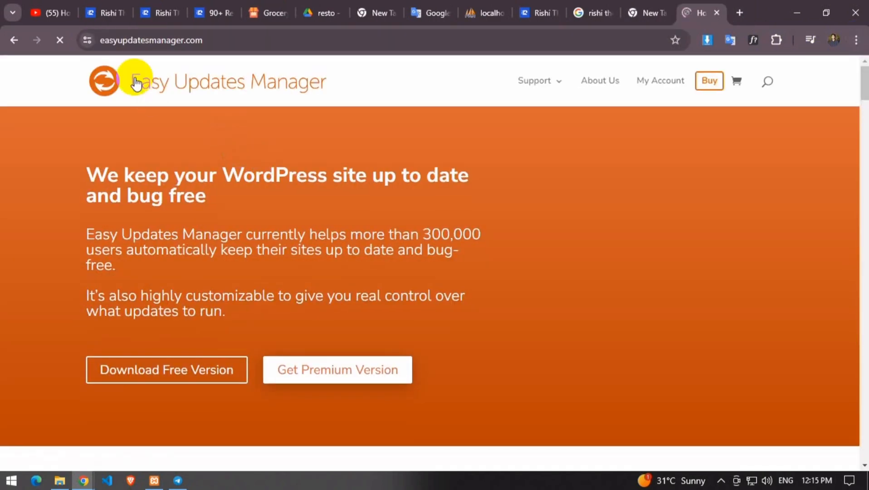
Set Elementor Pro to Blocked in Easy Updates Manager's per-plugin update settings
{"action": "left_click", "coordinate": [12, 41]}
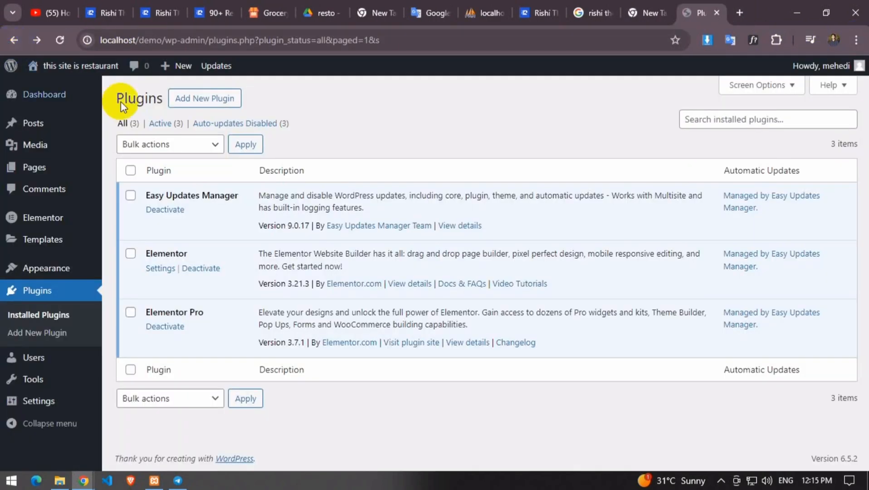
{"action": "left_click", "coordinate": [464, 226]}
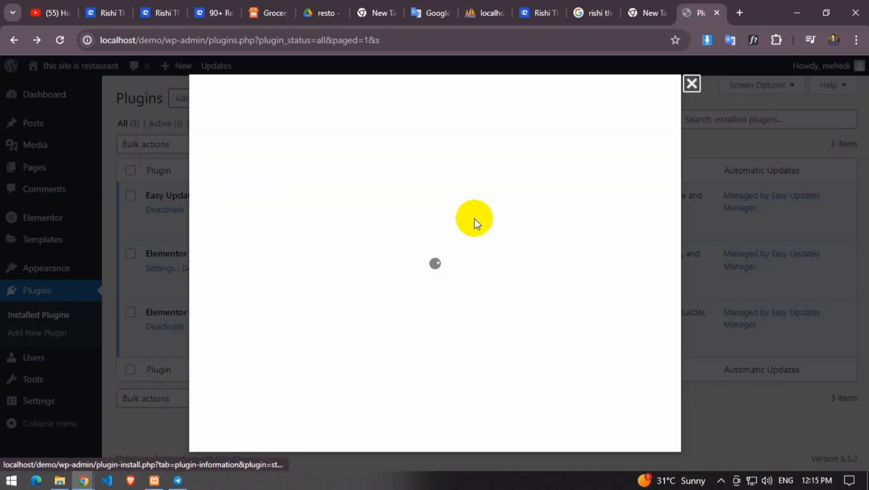
{"action": "left_click", "coordinate": [692, 83]}
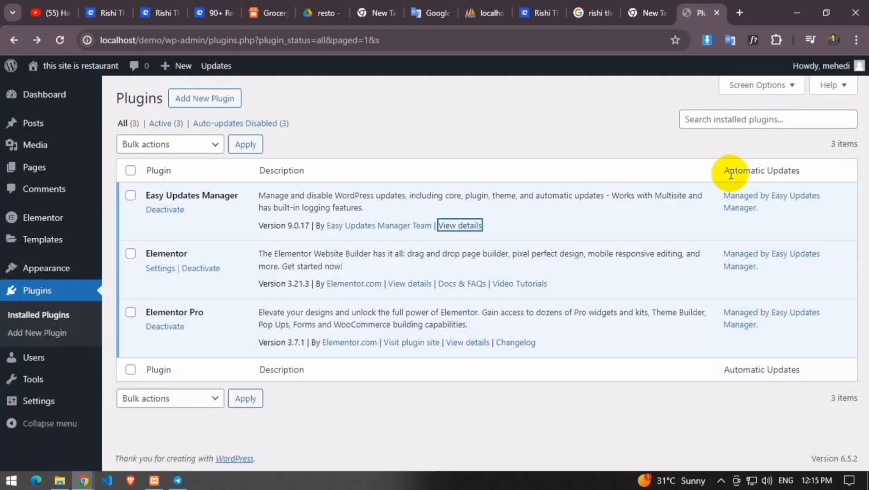
{"action": "left_click", "coordinate": [737, 202]}
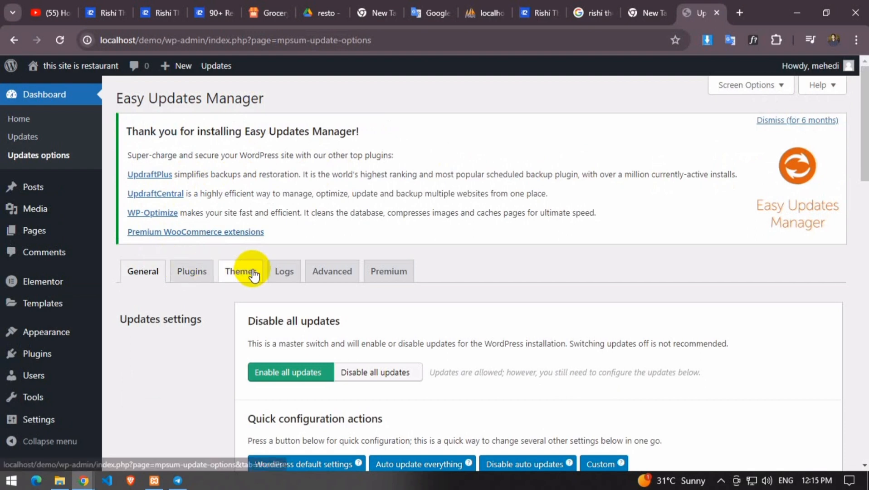
{"action": "left_click", "coordinate": [192, 272]}
{"action": "scroll", "coordinate": [237, 317], "scroll_direction": "down", "scroll_amount": 4}
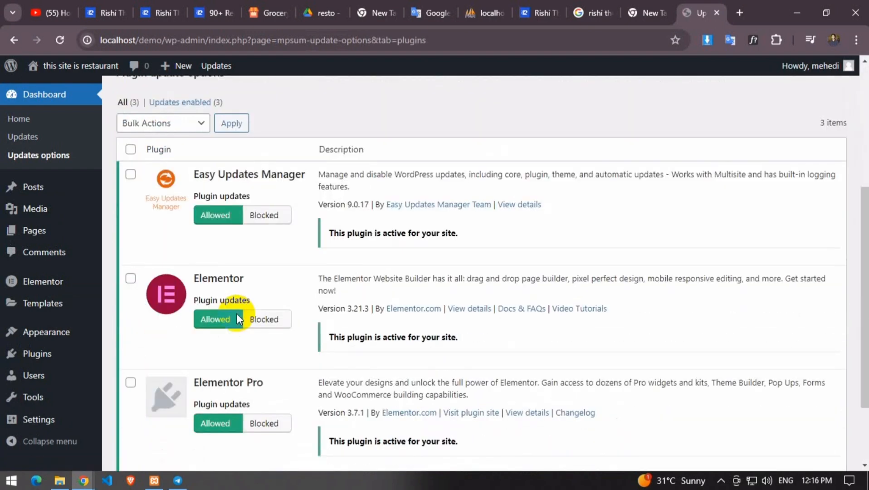
{"action": "scroll", "coordinate": [236, 317], "scroll_direction": "down", "scroll_amount": 1}
{"action": "left_click", "coordinate": [266, 396]}
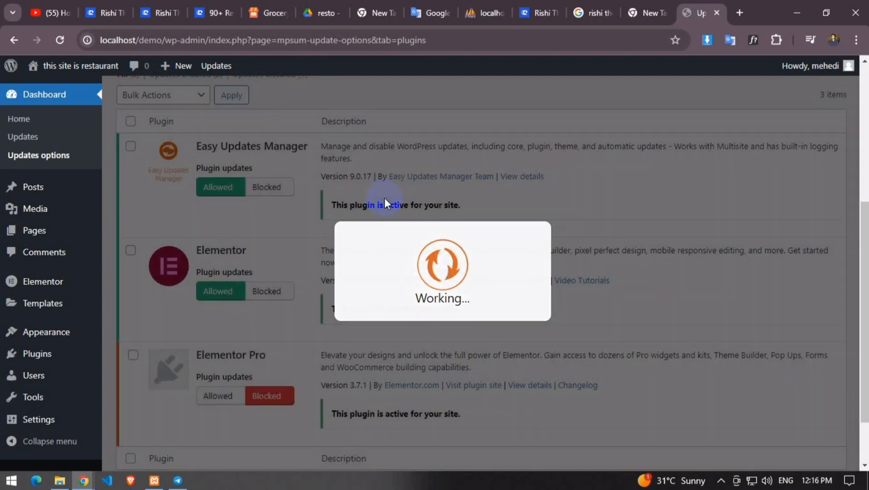
{"action": "scroll", "coordinate": [629, 133], "scroll_direction": "up", "scroll_amount": 1}
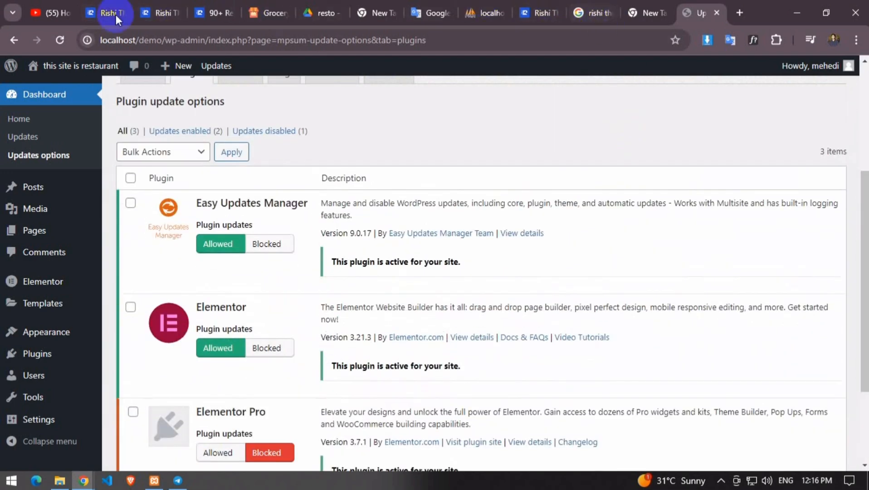
Scroll through the live front page, then go back to the admin Dashboard
{"action": "mouse_move", "coordinate": [58, 73]}
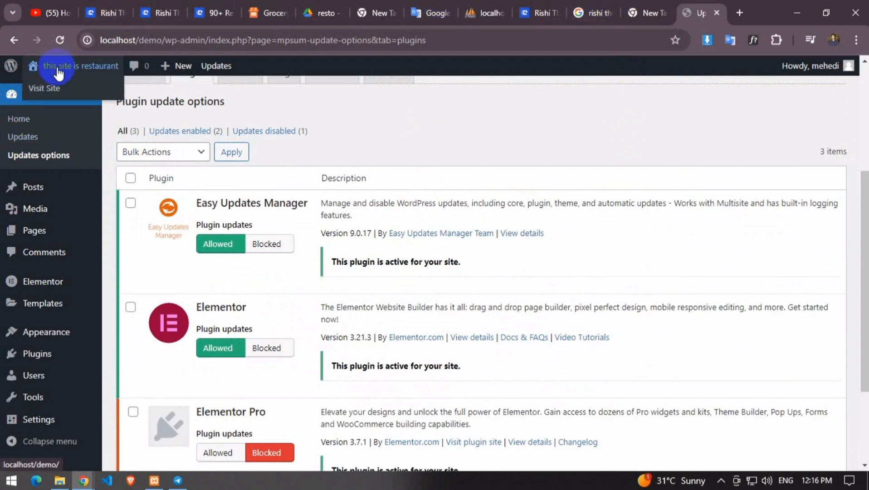
{"action": "scroll", "coordinate": [546, 184], "scroll_direction": "down", "scroll_amount": 3}
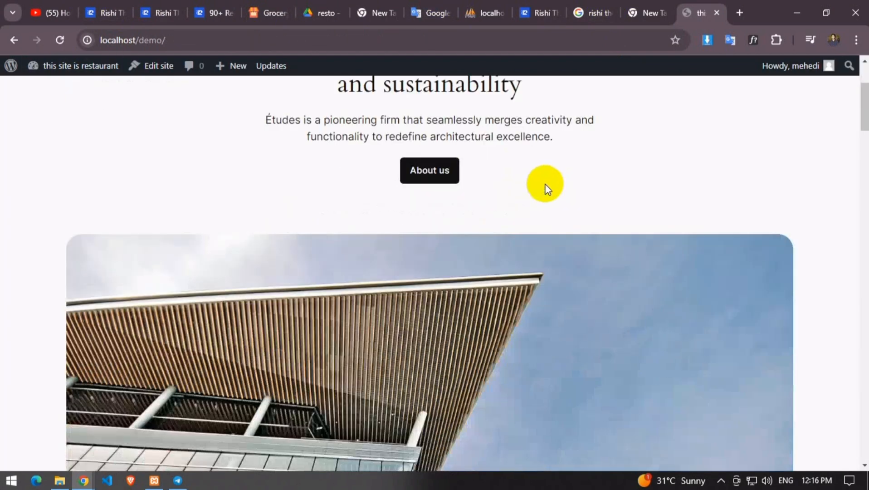
{"action": "scroll", "coordinate": [547, 201], "scroll_direction": "up", "scroll_amount": 1}
{"action": "scroll", "coordinate": [547, 201], "scroll_direction": "down", "scroll_amount": 15}
{"action": "scroll", "coordinate": [516, 209], "scroll_direction": "up", "scroll_amount": 10}
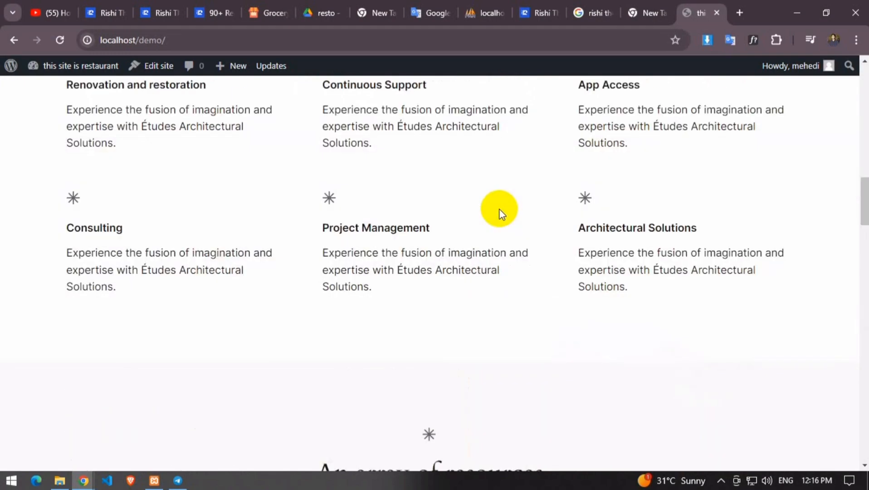
{"action": "scroll", "coordinate": [457, 205], "scroll_direction": "down", "scroll_amount": 10}
{"action": "scroll", "coordinate": [301, 172], "scroll_direction": "up", "scroll_amount": 5}
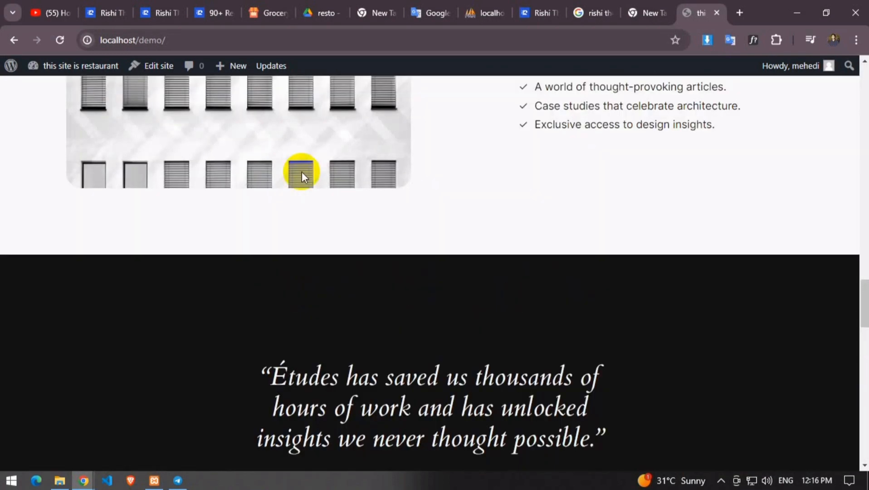
{"action": "left_click", "coordinate": [59, 42]}
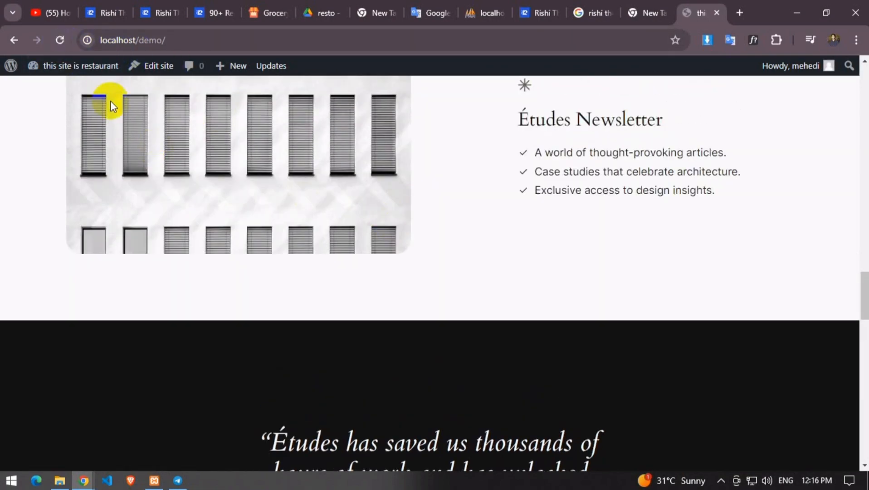
{"action": "left_click", "coordinate": [35, 64]}
{"action": "left_click", "coordinate": [36, 216]}
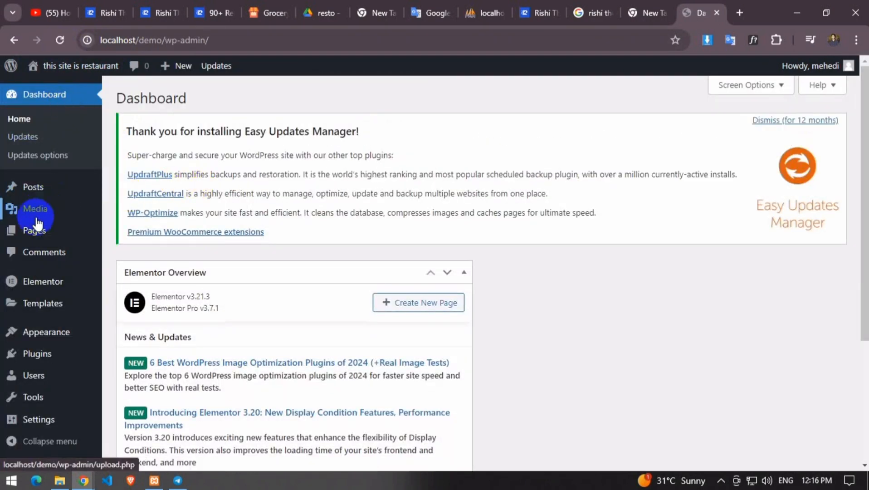
{"action": "left_click", "coordinate": [49, 335]}
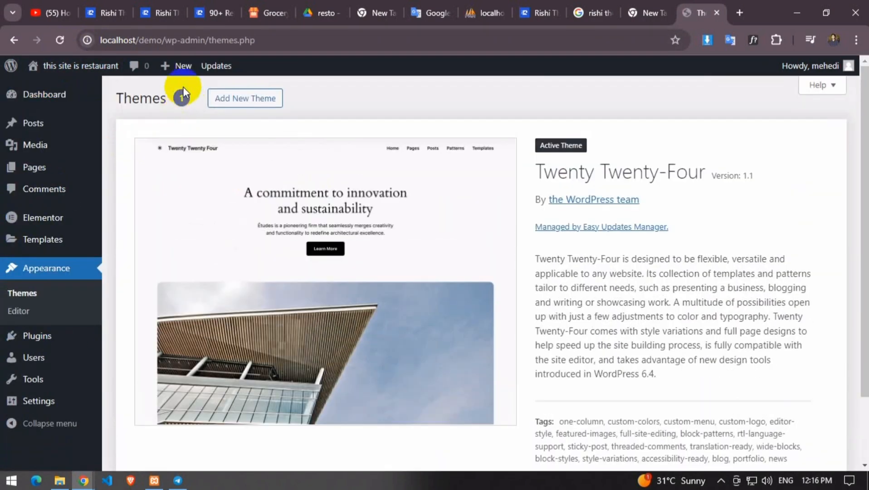
{"action": "left_click", "coordinate": [262, 100]}
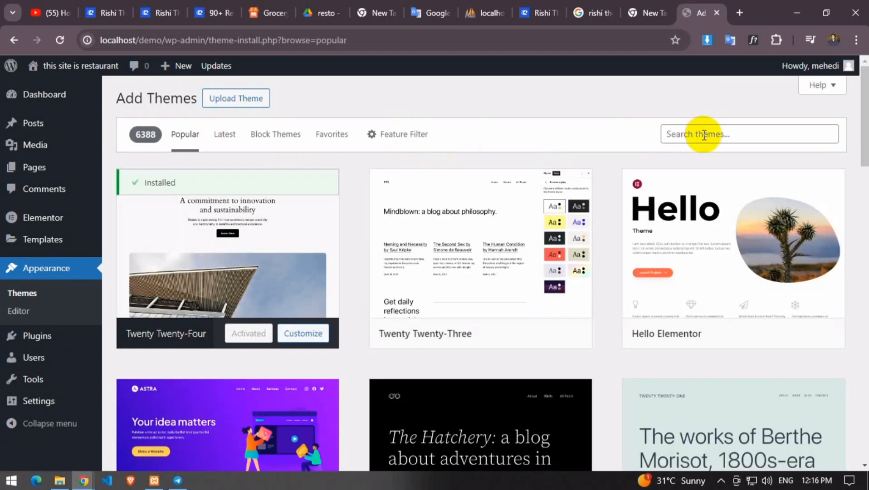
{"action": "left_click", "coordinate": [704, 135]}
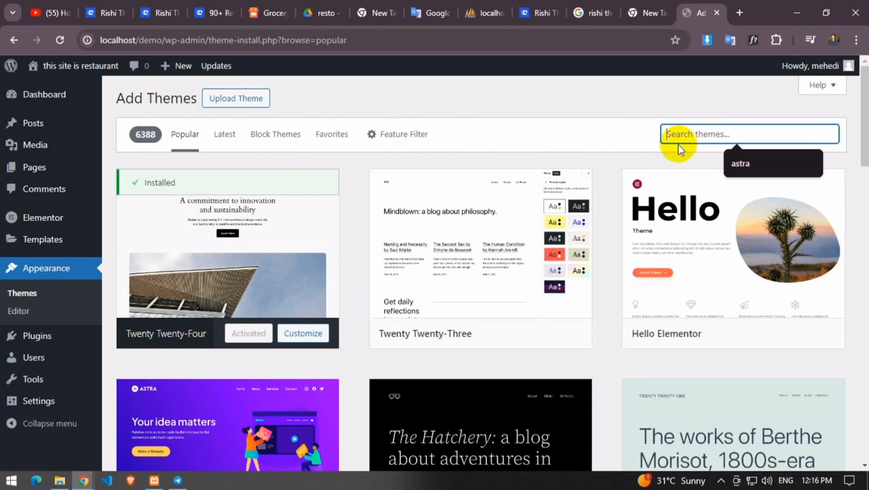
{"action": "left_click", "coordinate": [731, 165]}
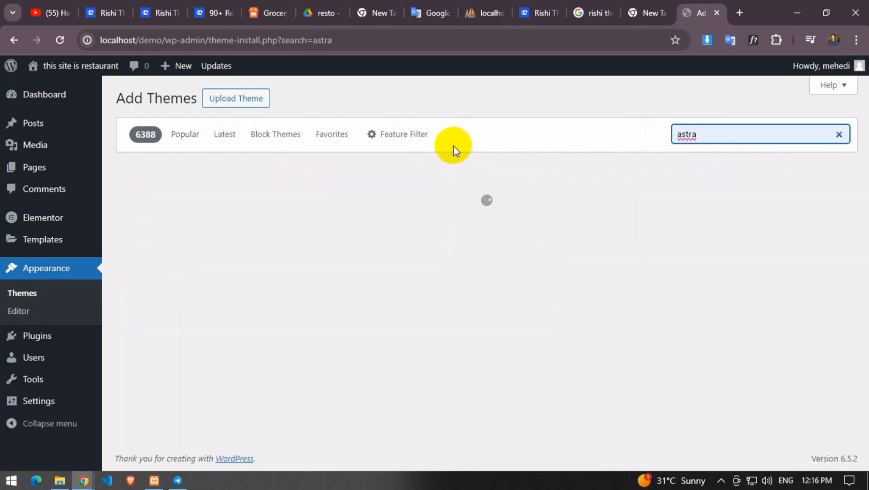
{"action": "scroll", "coordinate": [295, 213], "scroll_direction": "down", "scroll_amount": 1}
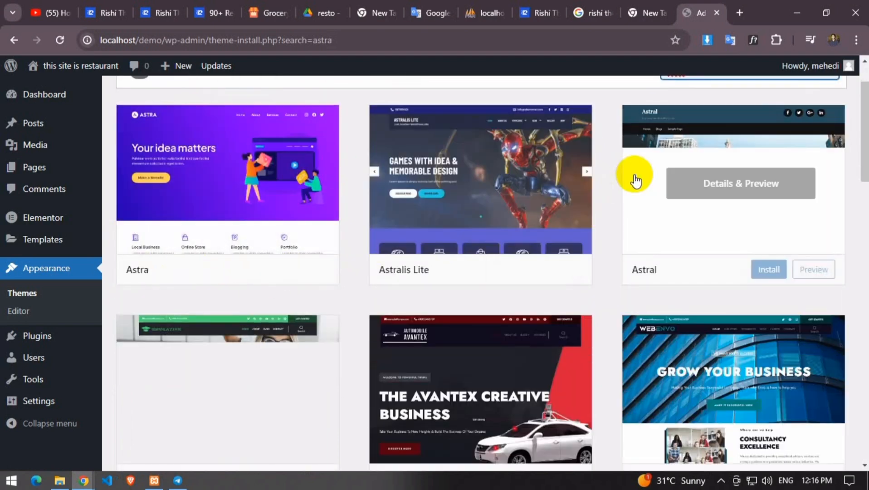
{"action": "scroll", "coordinate": [672, 168], "scroll_direction": "up", "scroll_amount": 1}
{"action": "key", "text": "ctrl+a"}
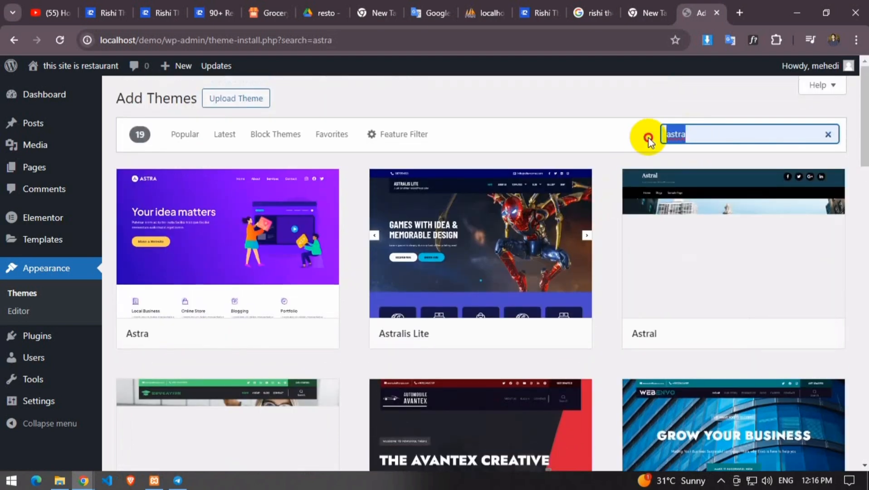
{"action": "key", "text": "BackSpace"}
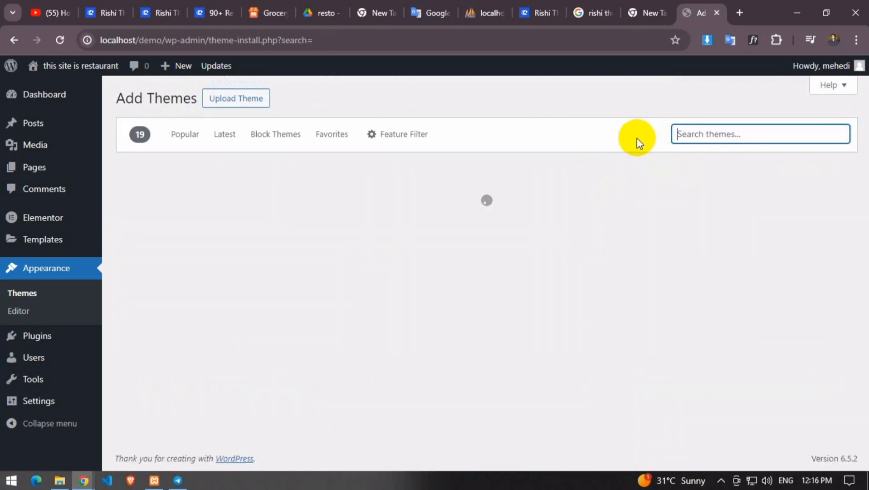
{"action": "type", "text": "wa"}
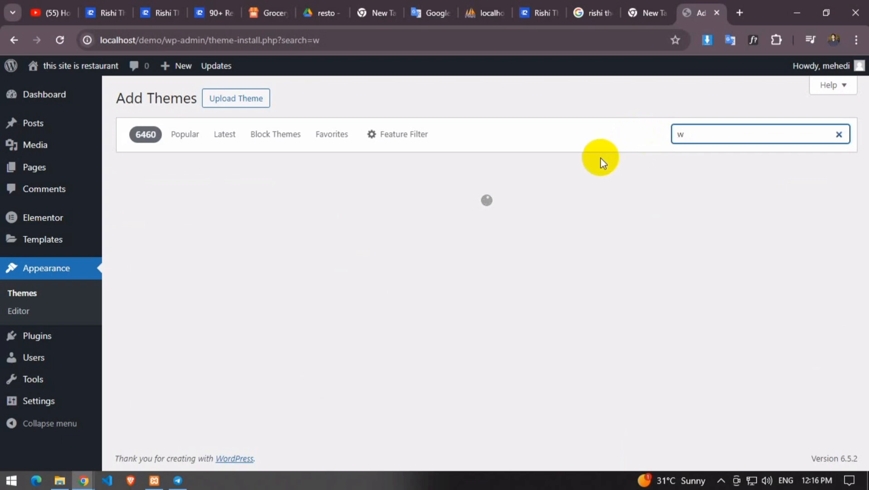
{"action": "type", "text": "a"}
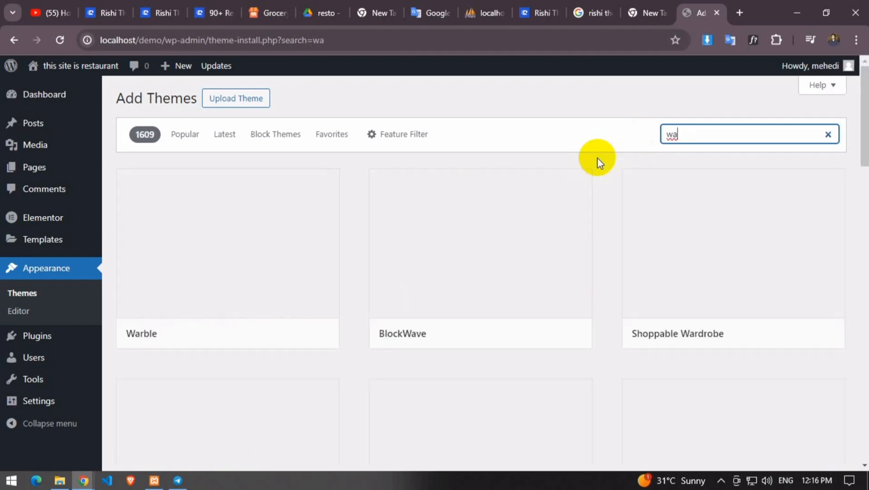
{"action": "scroll", "coordinate": [486, 253], "scroll_direction": "down", "scroll_amount": 1}
{"action": "scroll", "coordinate": [484, 252], "scroll_direction": "down", "scroll_amount": 5}
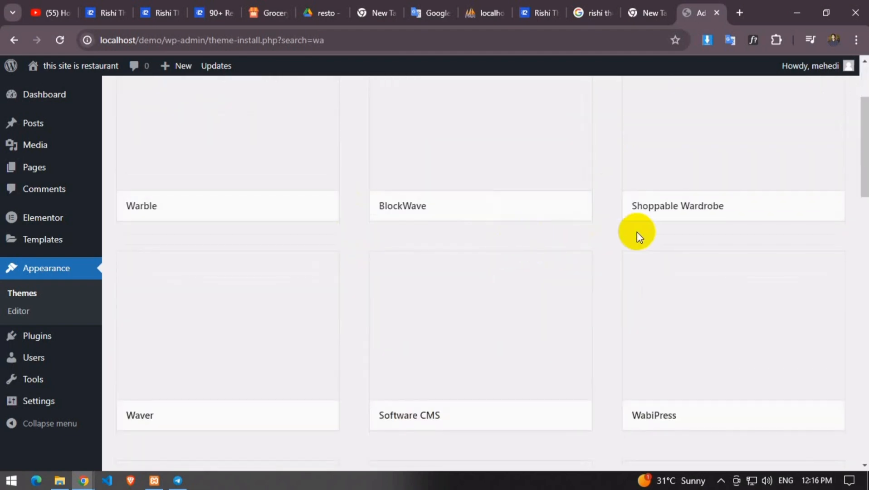
{"action": "scroll", "coordinate": [454, 240], "scroll_direction": "up", "scroll_amount": 1}
{"action": "scroll", "coordinate": [453, 252], "scroll_direction": "up", "scroll_amount": 5}
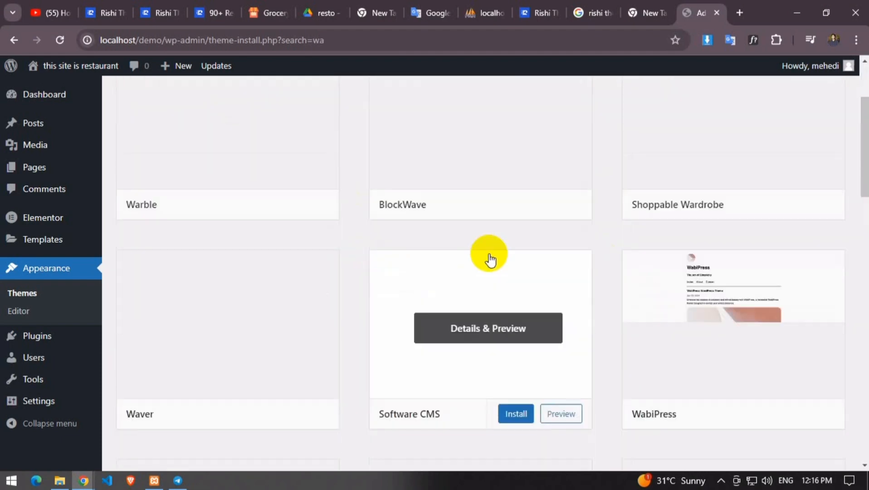
{"action": "left_click_drag", "start_coordinate": [708, 134], "coordinate": [587, 132]}
{"action": "type", "text": "ast"}
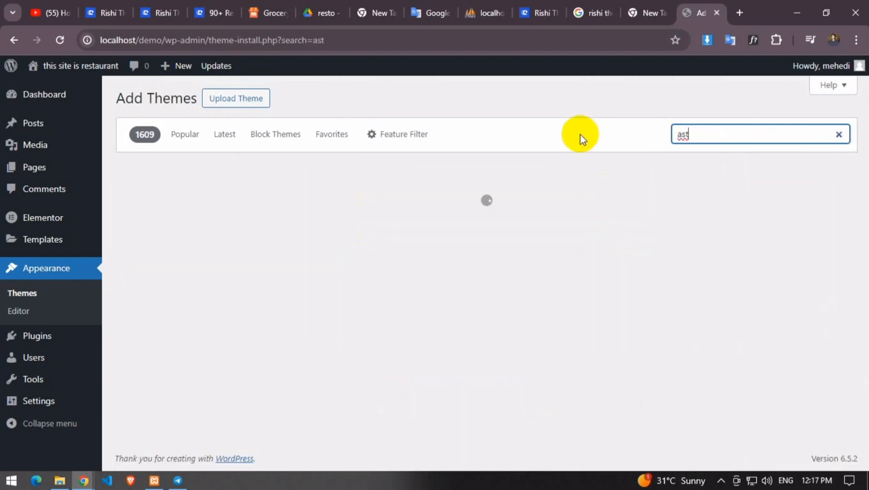
{"action": "type", "text": "ra"}
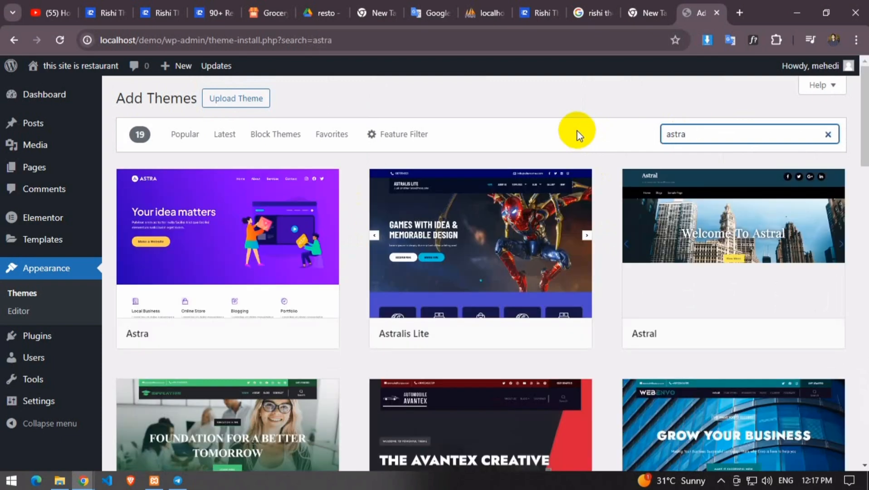
Install the Astra theme, cancelling Chrome's Leave site prompt to stay on Add Themes
{"action": "left_click", "coordinate": [250, 332]}
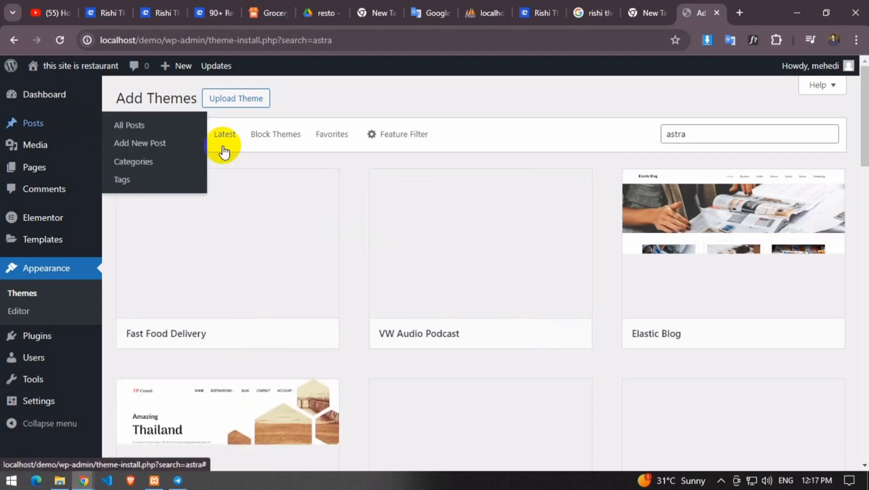
{"action": "scroll", "coordinate": [274, 185], "scroll_direction": "down", "scroll_amount": 9}
{"action": "scroll", "coordinate": [274, 185], "scroll_direction": "up", "scroll_amount": 7}
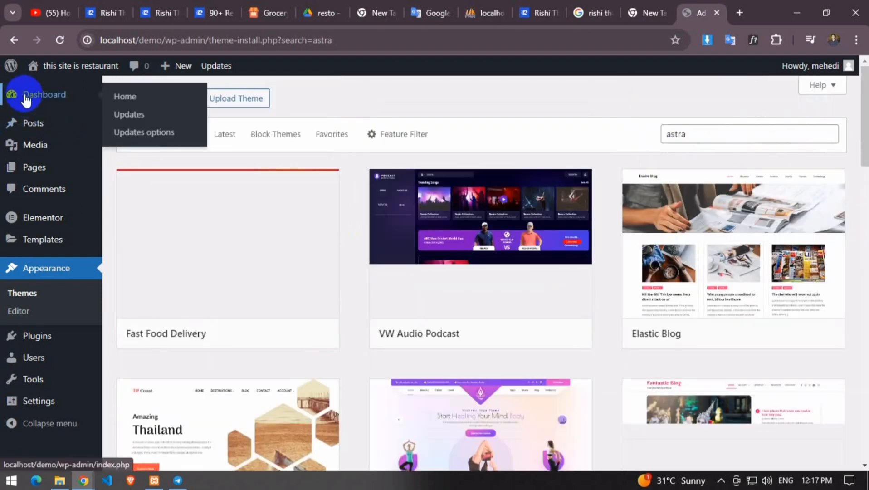
{"action": "left_click", "coordinate": [54, 277]}
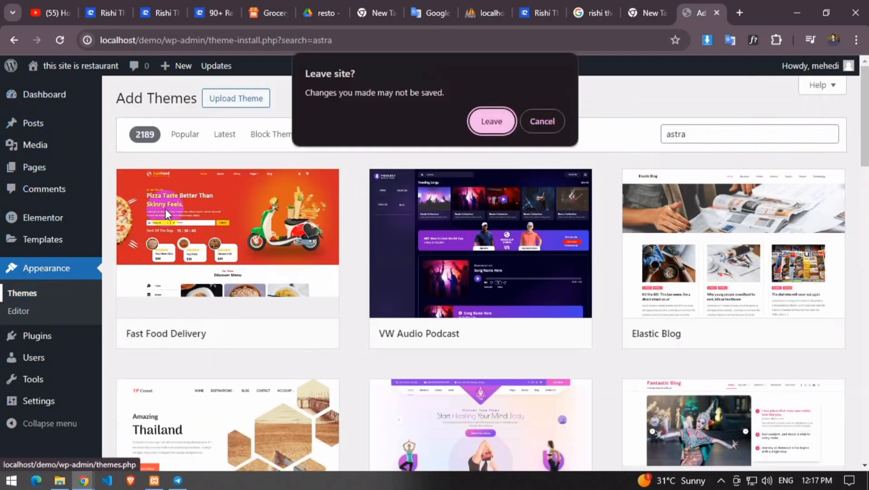
{"action": "left_click", "coordinate": [537, 118]}
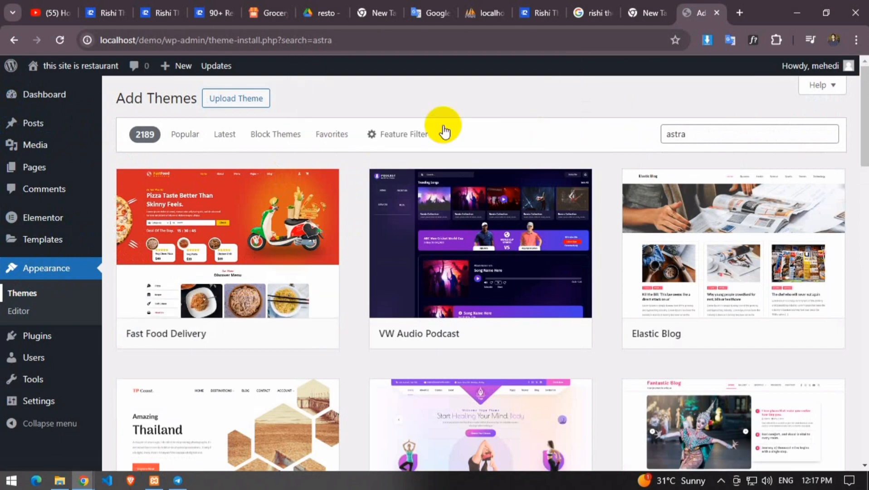
{"action": "left_click", "coordinate": [685, 141]}
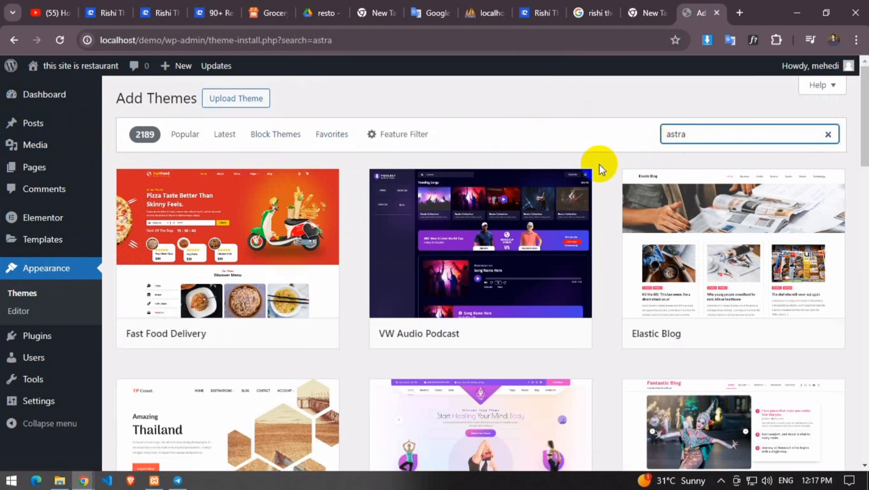
Browse the astra theme results, then select the 'astra' search term for replacement
{"action": "mouse_move", "coordinate": [232, 298]}
{"action": "mouse_move", "coordinate": [459, 308]}
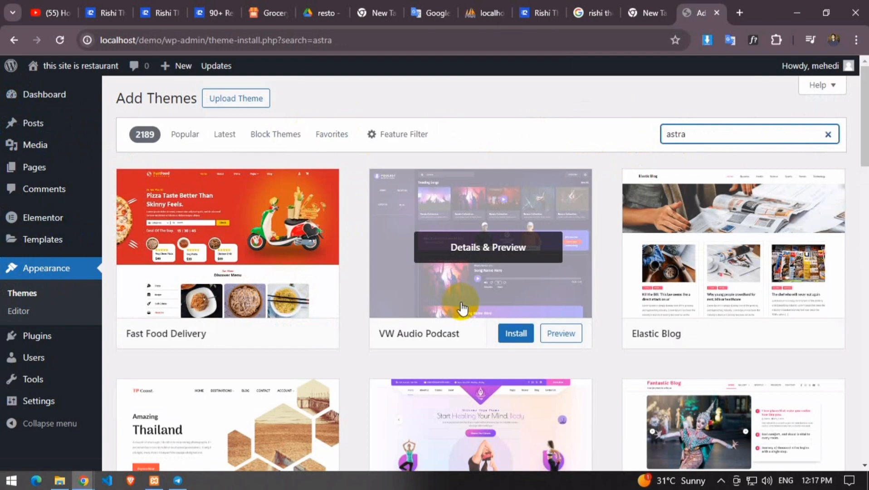
{"action": "scroll", "coordinate": [462, 308], "scroll_direction": "down", "scroll_amount": 12}
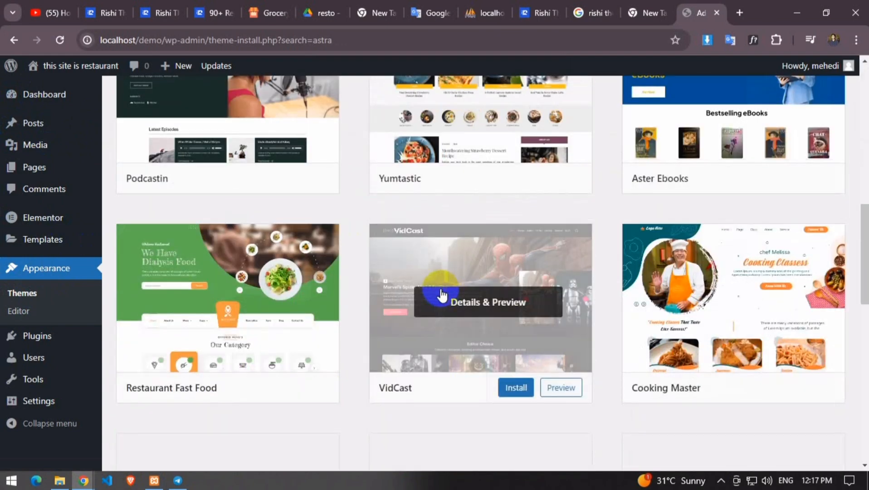
{"action": "scroll", "coordinate": [227, 238], "scroll_direction": "down", "scroll_amount": 7}
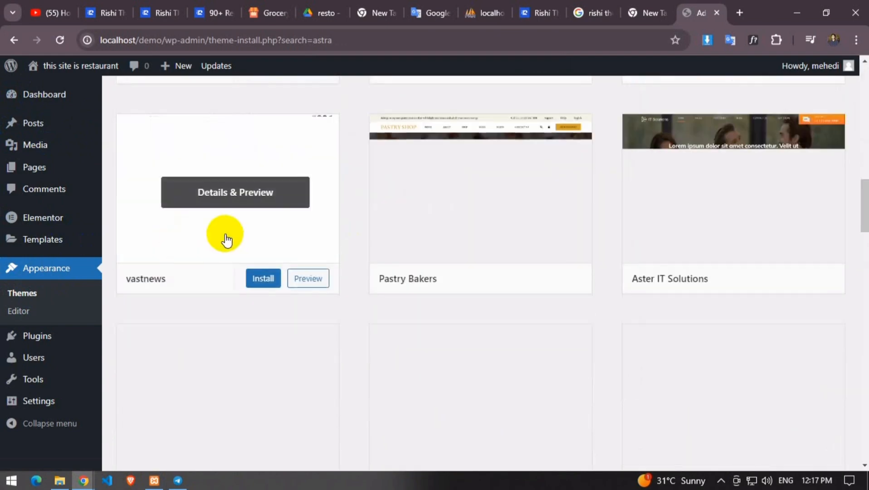
{"action": "scroll", "coordinate": [388, 236], "scroll_direction": "up", "scroll_amount": 4}
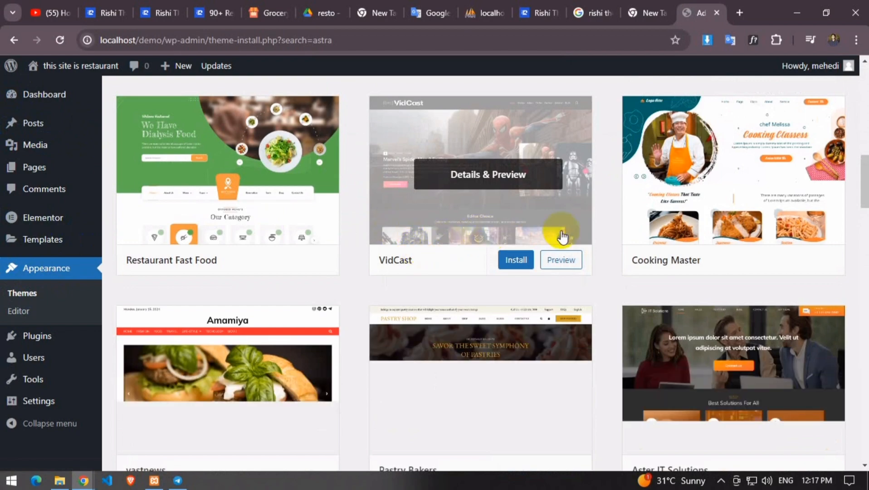
{"action": "mouse_move", "coordinate": [756, 256]}
{"action": "scroll", "coordinate": [454, 247], "scroll_direction": "down", "scroll_amount": 5}
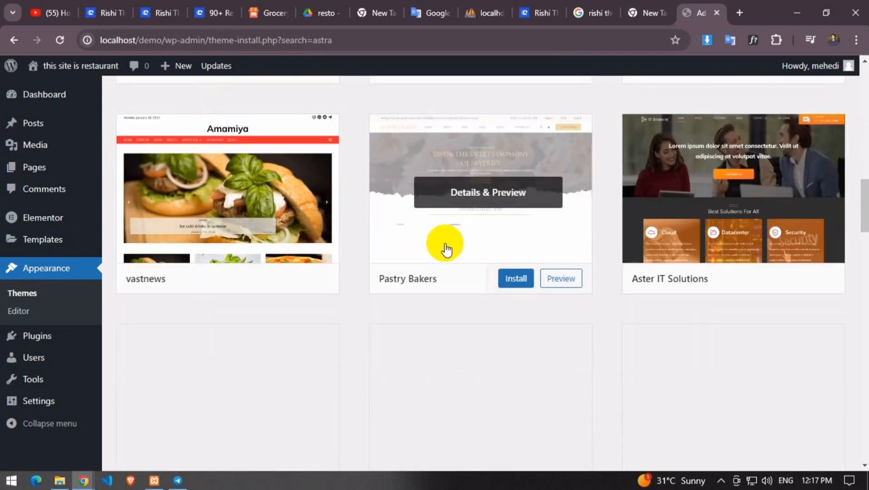
{"action": "scroll", "coordinate": [170, 266], "scroll_direction": "down", "scroll_amount": 1}
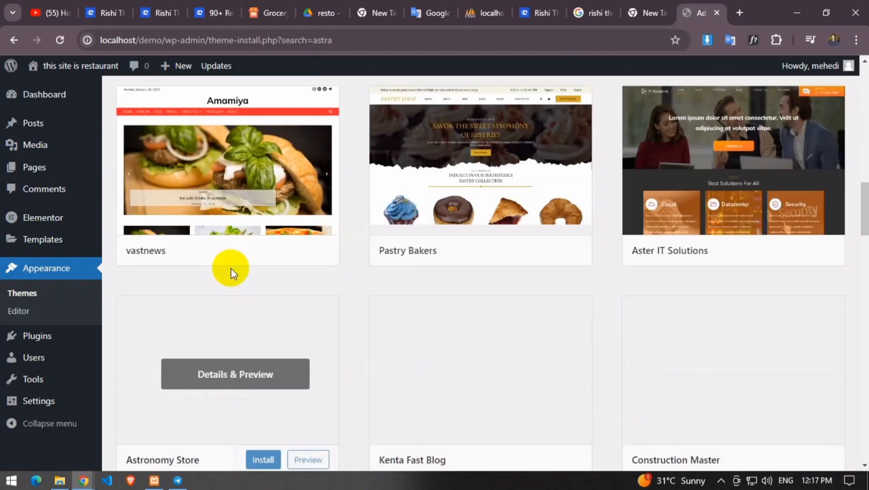
{"action": "scroll", "coordinate": [408, 245], "scroll_direction": "up", "scroll_amount": 1}
{"action": "scroll", "coordinate": [301, 207], "scroll_direction": "down", "scroll_amount": 9}
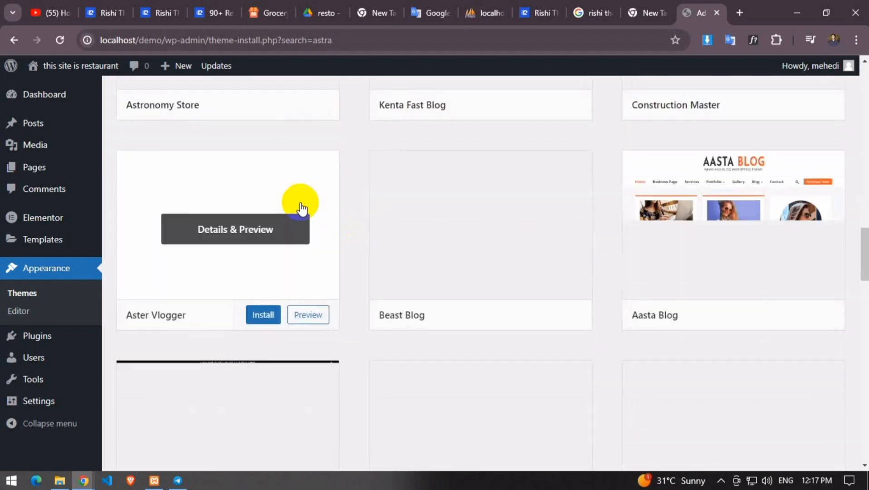
{"action": "scroll", "coordinate": [301, 207], "scroll_direction": "up", "scroll_amount": 3}
{"action": "scroll", "coordinate": [318, 206], "scroll_direction": "down", "scroll_amount": 1}
{"action": "scroll", "coordinate": [361, 207], "scroll_direction": "up", "scroll_amount": 20}
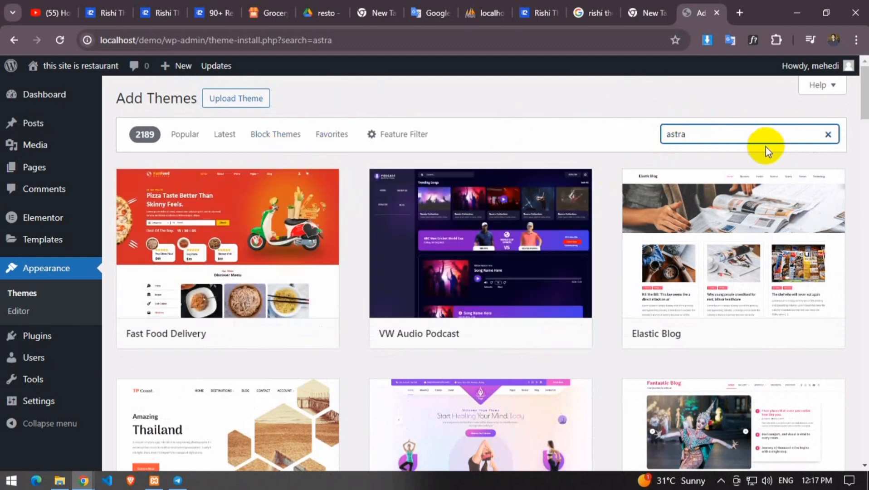
{"action": "scroll", "coordinate": [574, 324], "scroll_direction": "down", "scroll_amount": 10}
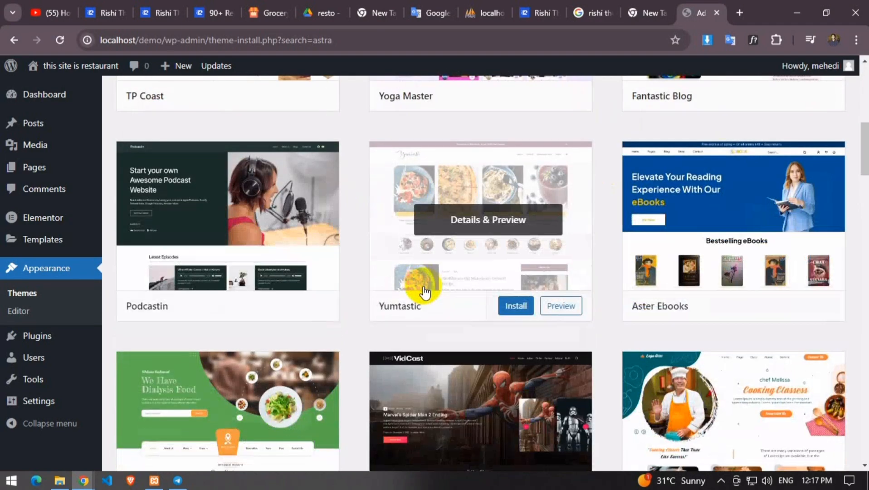
{"action": "scroll", "coordinate": [425, 291], "scroll_direction": "up", "scroll_amount": 2}
{"action": "scroll", "coordinate": [425, 291], "scroll_direction": "down", "scroll_amount": 10}
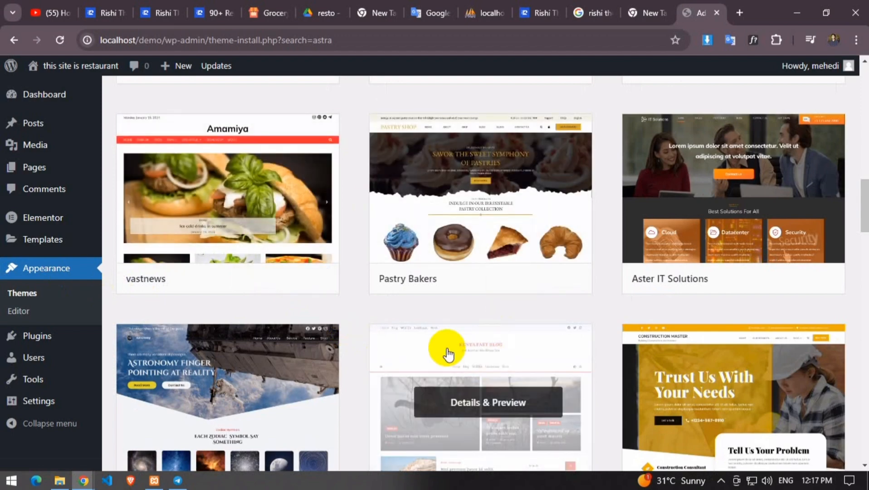
{"action": "scroll", "coordinate": [381, 336], "scroll_direction": "down", "scroll_amount": 4}
{"action": "scroll", "coordinate": [383, 335], "scroll_direction": "down", "scroll_amount": 7}
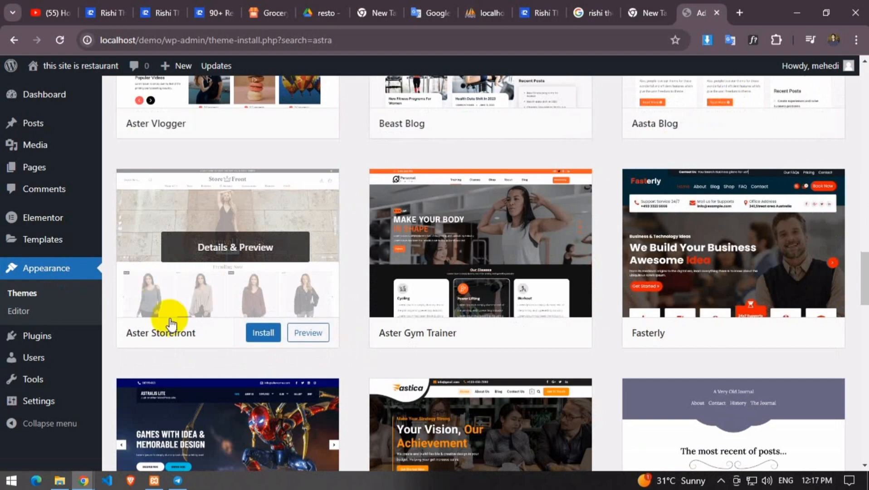
{"action": "scroll", "coordinate": [203, 339], "scroll_direction": "down", "scroll_amount": 4}
{"action": "scroll", "coordinate": [524, 325], "scroll_direction": "up", "scroll_amount": 15}
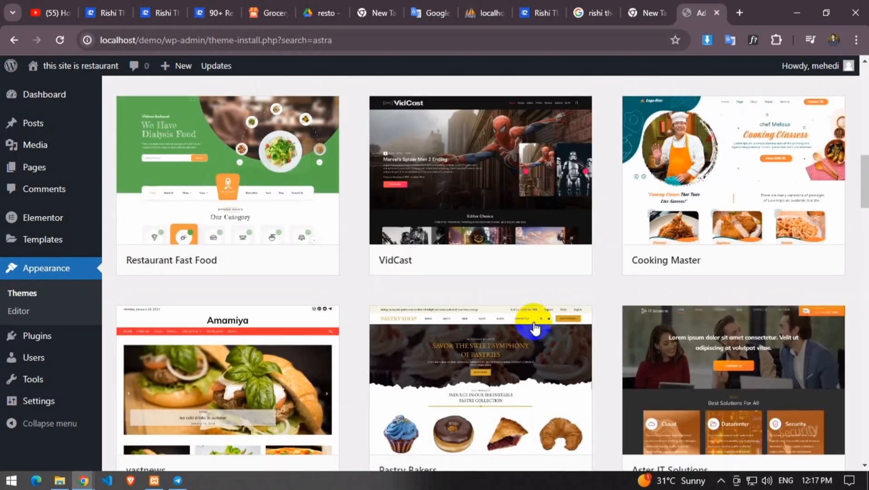
{"action": "mouse_move", "coordinate": [418, 318]}
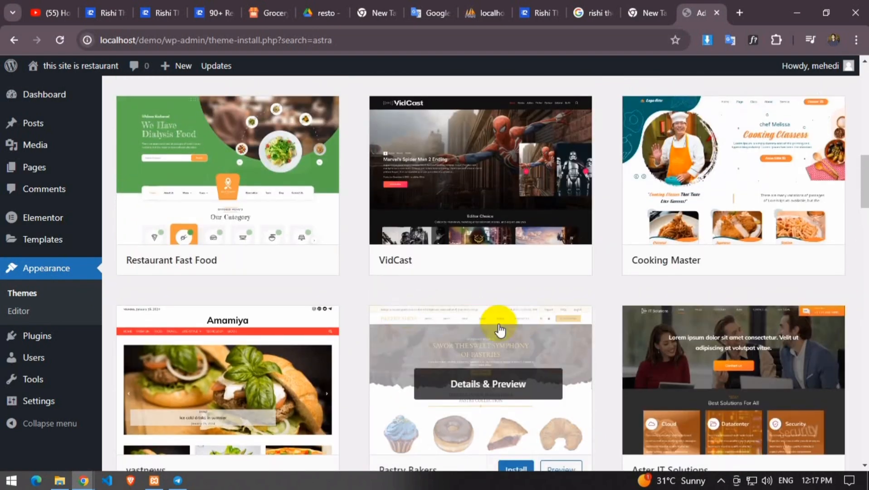
{"action": "mouse_move", "coordinate": [717, 195]}
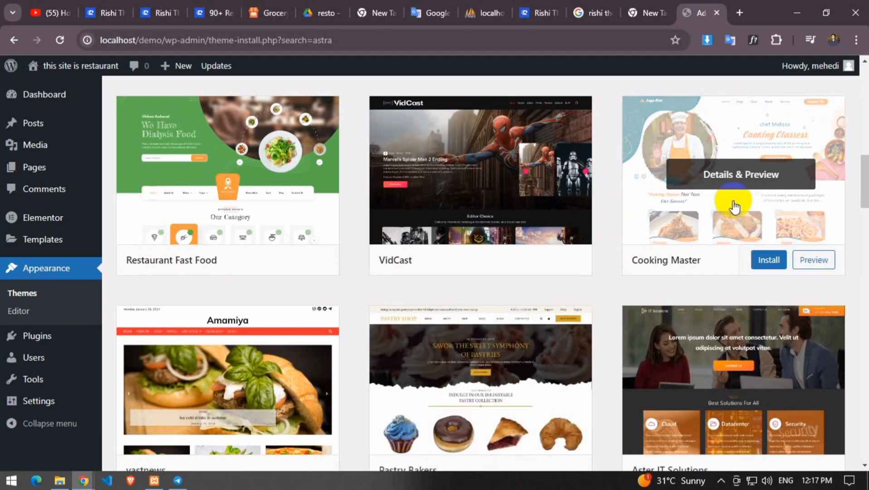
{"action": "mouse_move", "coordinate": [373, 205]}
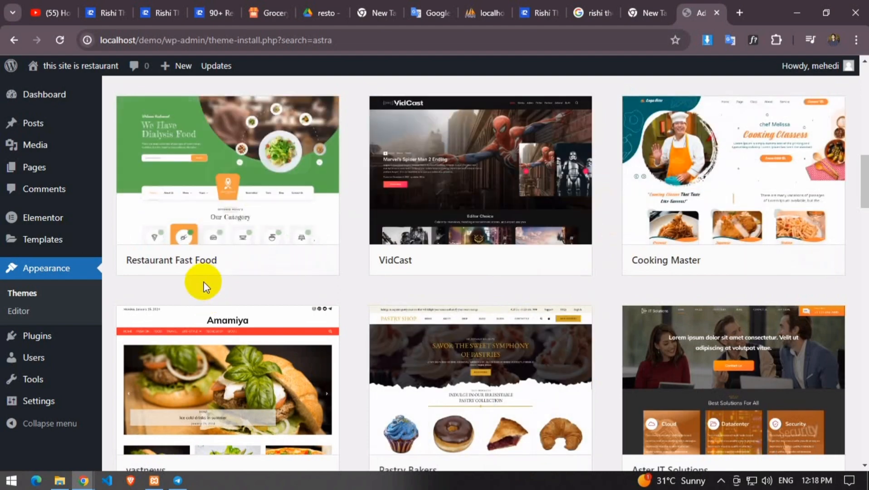
{"action": "scroll", "coordinate": [220, 223], "scroll_direction": "down", "scroll_amount": 6}
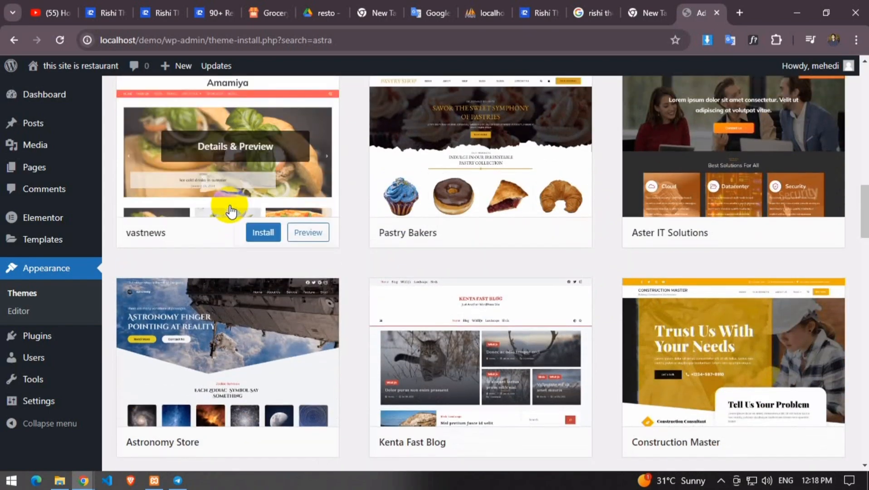
{"action": "scroll", "coordinate": [230, 213], "scroll_direction": "up", "scroll_amount": 5}
{"action": "scroll", "coordinate": [231, 213], "scroll_direction": "down", "scroll_amount": 10}
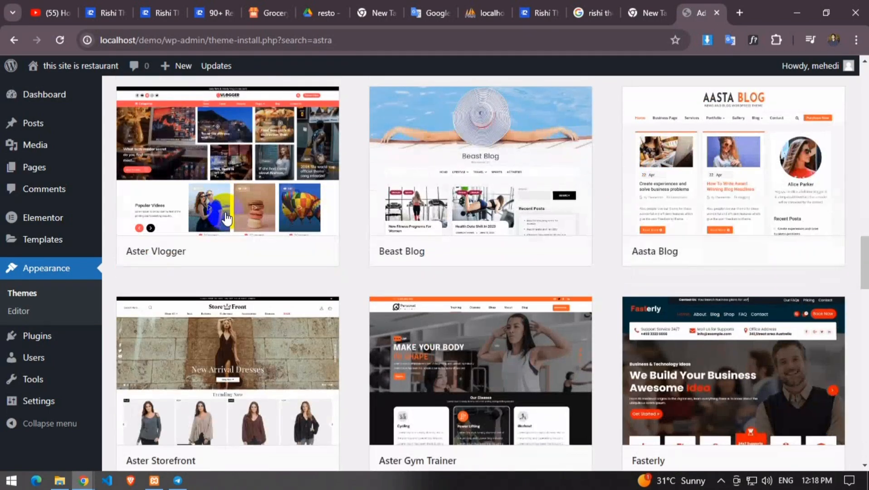
{"action": "scroll", "coordinate": [631, 194], "scroll_direction": "up", "scroll_amount": 15}
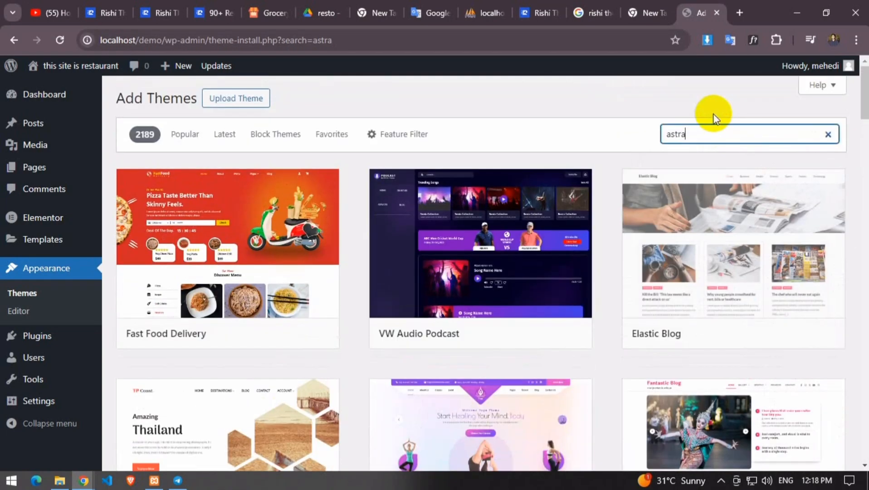
{"action": "double_click", "coordinate": [681, 134]}
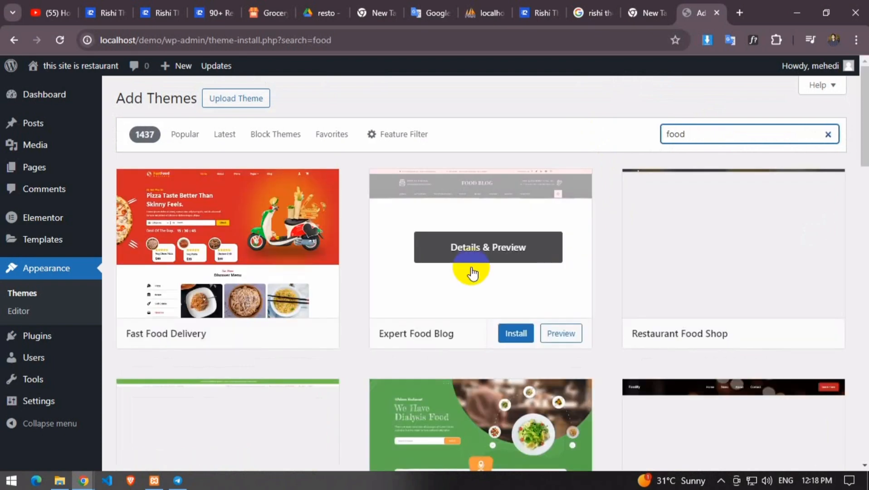
Scroll through the food theme results, including Fast Food Delivery, Expert Food Blog and Restaurant Food Shop
{"action": "scroll", "coordinate": [389, 301], "scroll_direction": "down", "scroll_amount": 2}
{"action": "scroll", "coordinate": [389, 301], "scroll_direction": "down", "scroll_amount": 3}
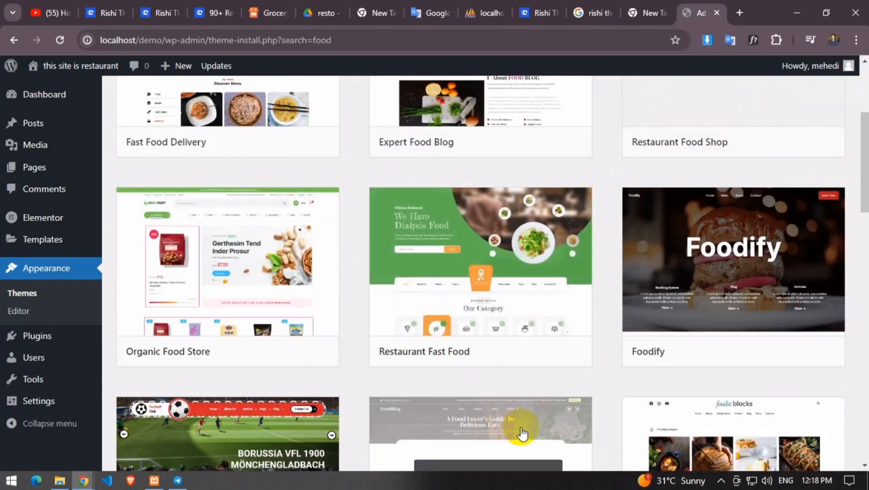
{"action": "scroll", "coordinate": [548, 427], "scroll_direction": "down", "scroll_amount": 3}
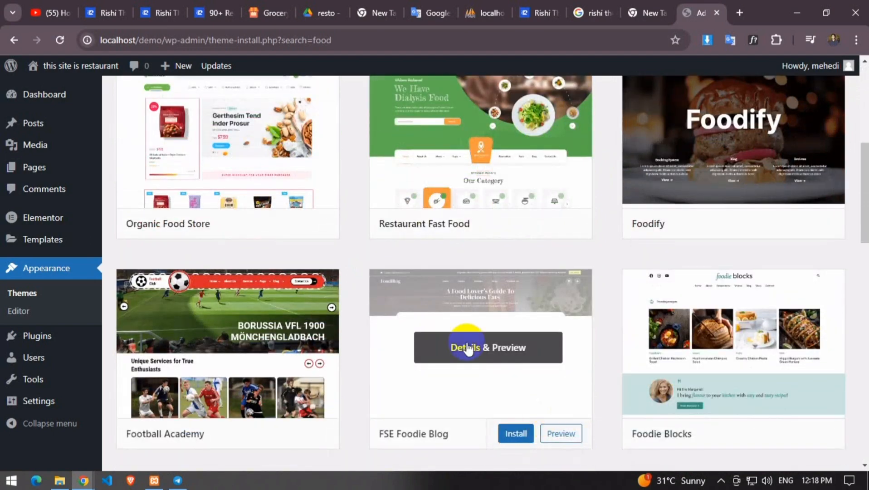
{"action": "scroll", "coordinate": [358, 345], "scroll_direction": "up", "scroll_amount": 3}
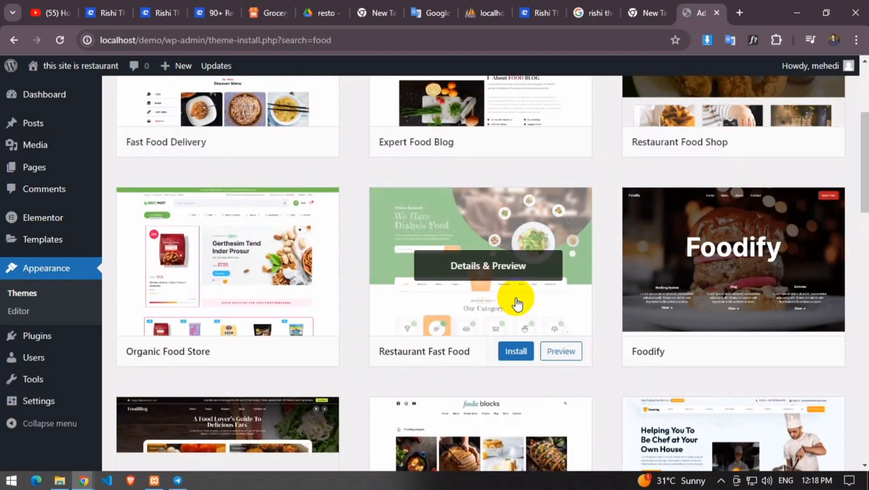
{"action": "scroll", "coordinate": [512, 297], "scroll_direction": "up", "scroll_amount": 5}
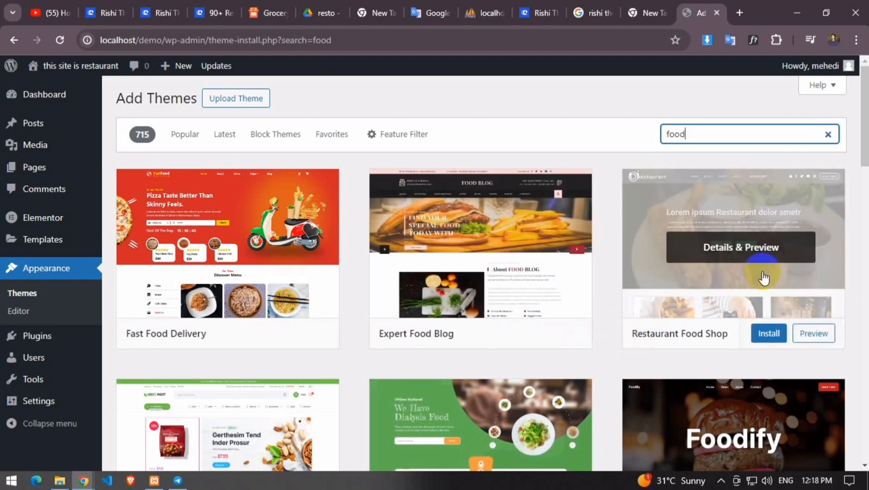
{"action": "scroll", "coordinate": [762, 276], "scroll_direction": "down", "scroll_amount": 2}
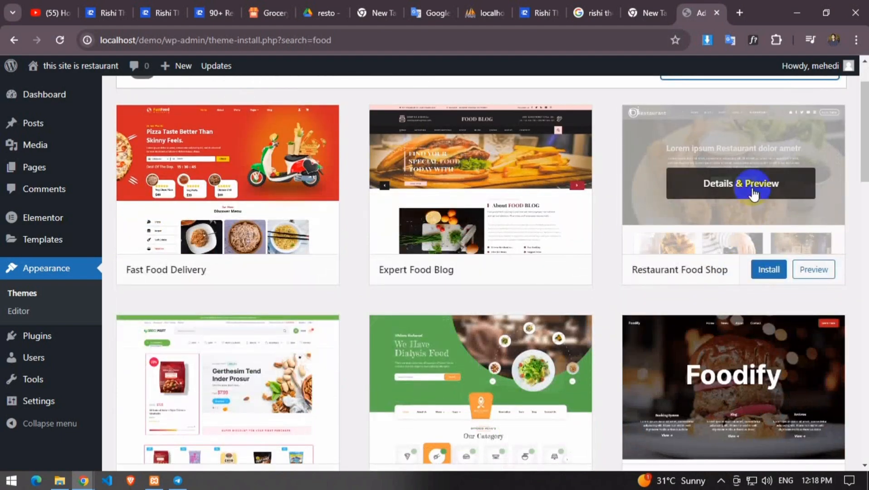
{"action": "scroll", "coordinate": [754, 189], "scroll_direction": "down", "scroll_amount": 15}
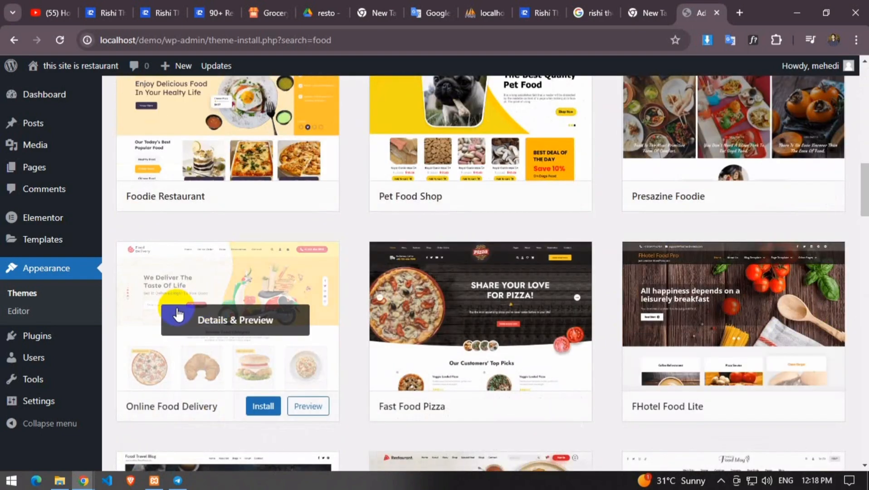
{"action": "scroll", "coordinate": [176, 313], "scroll_direction": "down", "scroll_amount": 1}
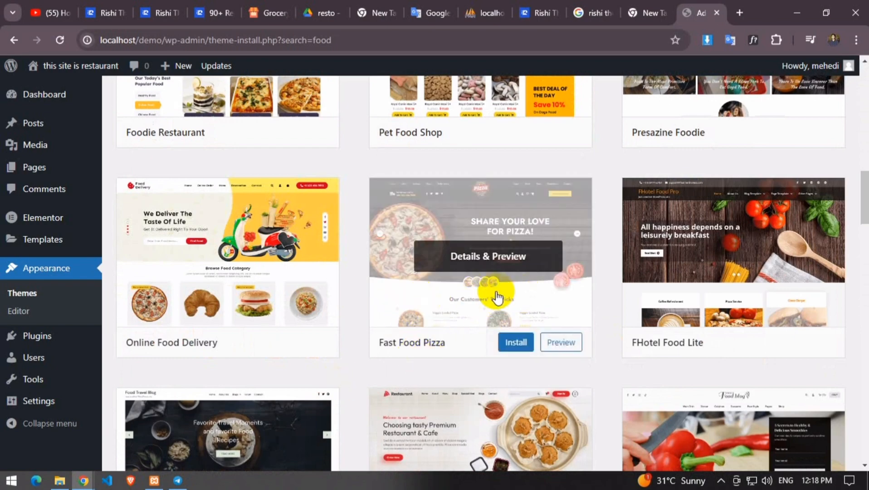
{"action": "scroll", "coordinate": [462, 296], "scroll_direction": "down", "scroll_amount": 4}
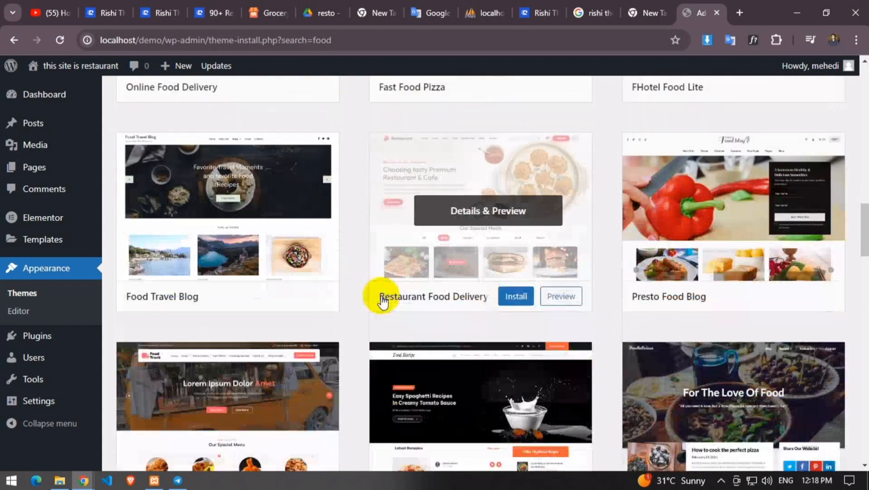
{"action": "scroll", "coordinate": [295, 356], "scroll_direction": "down", "scroll_amount": 2}
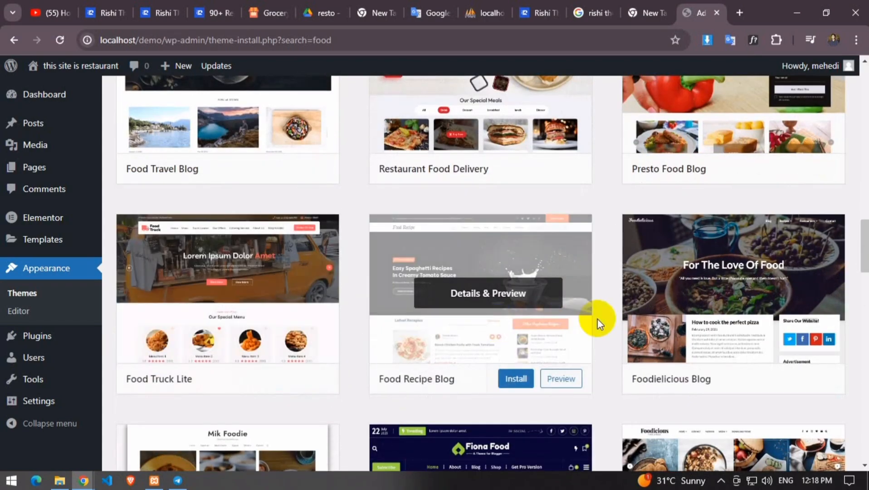
{"action": "scroll", "coordinate": [705, 334], "scroll_direction": "down", "scroll_amount": 3}
{"action": "scroll", "coordinate": [282, 323], "scroll_direction": "down", "scroll_amount": 1}
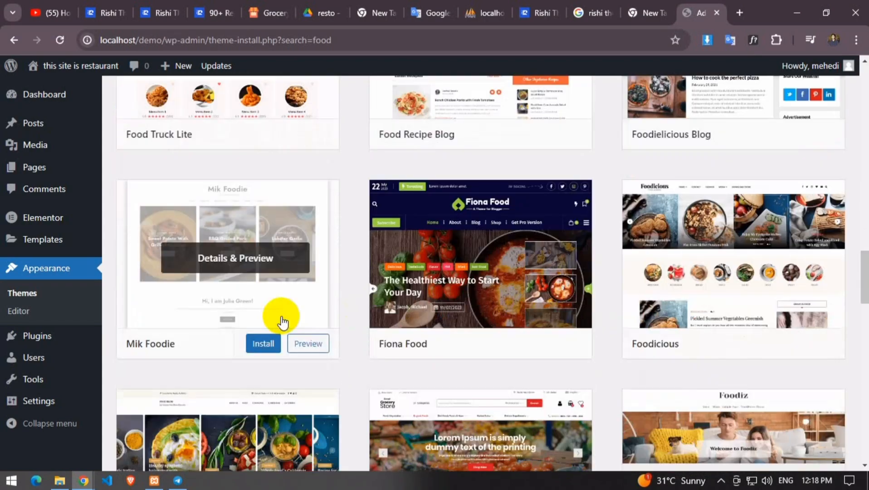
{"action": "scroll", "coordinate": [282, 323], "scroll_direction": "down", "scroll_amount": 2}
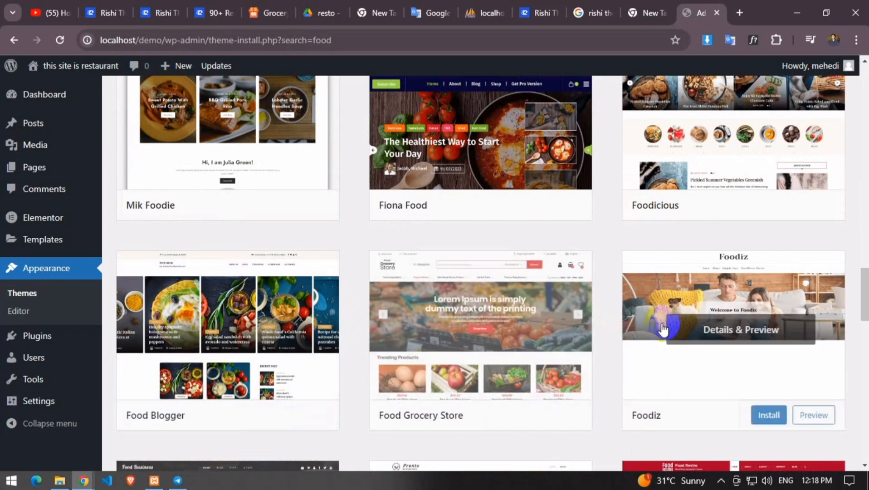
{"action": "scroll", "coordinate": [456, 286], "scroll_direction": "up", "scroll_amount": 2}
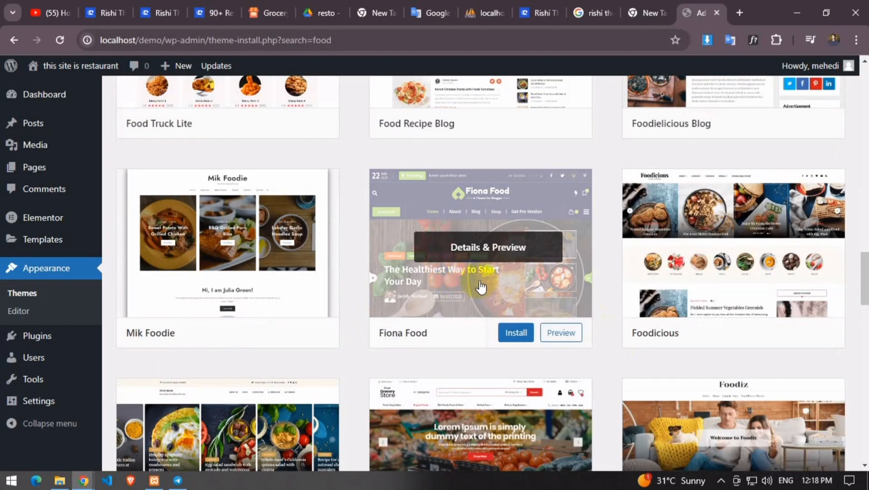
{"action": "scroll", "coordinate": [480, 286], "scroll_direction": "down", "scroll_amount": 6}
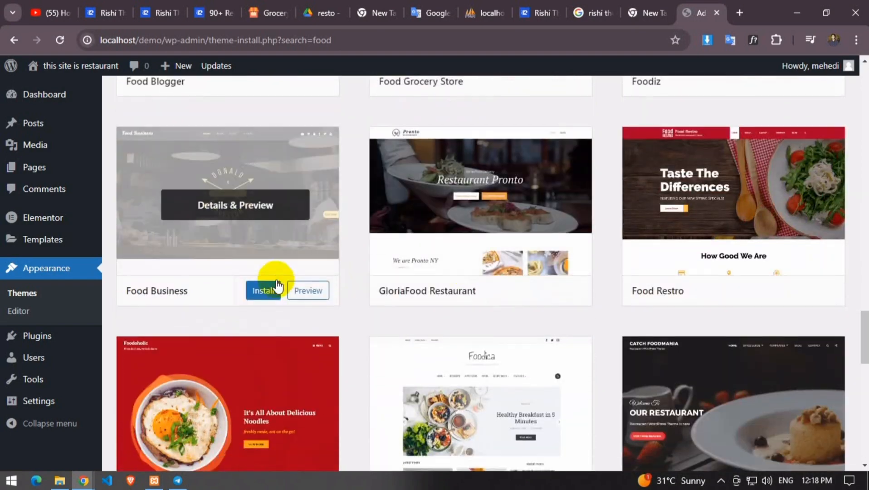
{"action": "scroll", "coordinate": [295, 291], "scroll_direction": "down", "scroll_amount": 2}
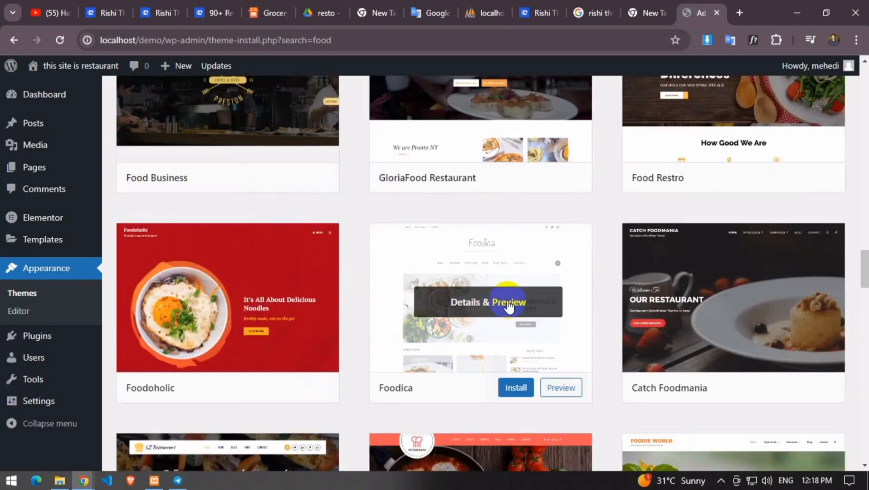
{"action": "scroll", "coordinate": [585, 262], "scroll_direction": "down", "scroll_amount": 4}
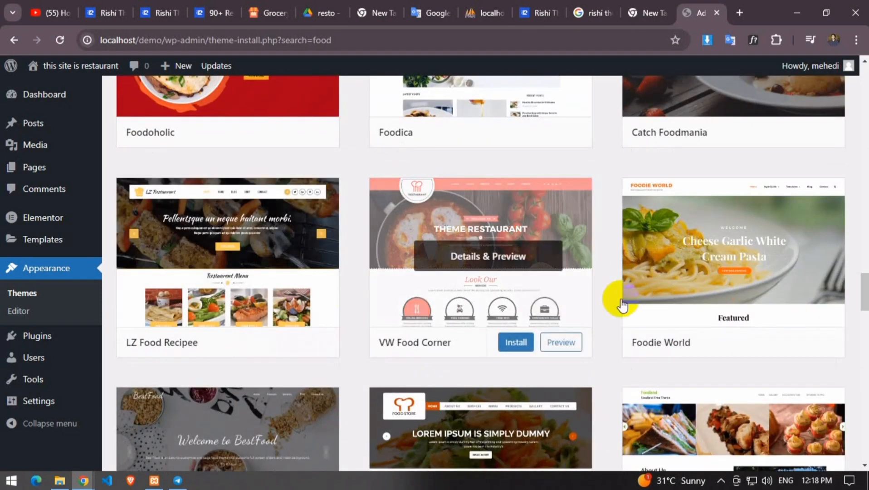
{"action": "scroll", "coordinate": [354, 290], "scroll_direction": "down", "scroll_amount": 4}
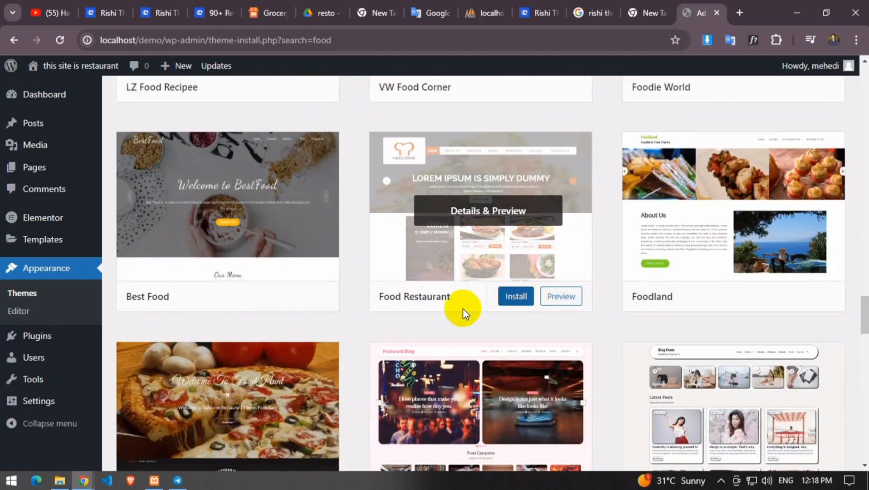
{"action": "scroll", "coordinate": [308, 322], "scroll_direction": "down", "scroll_amount": 2}
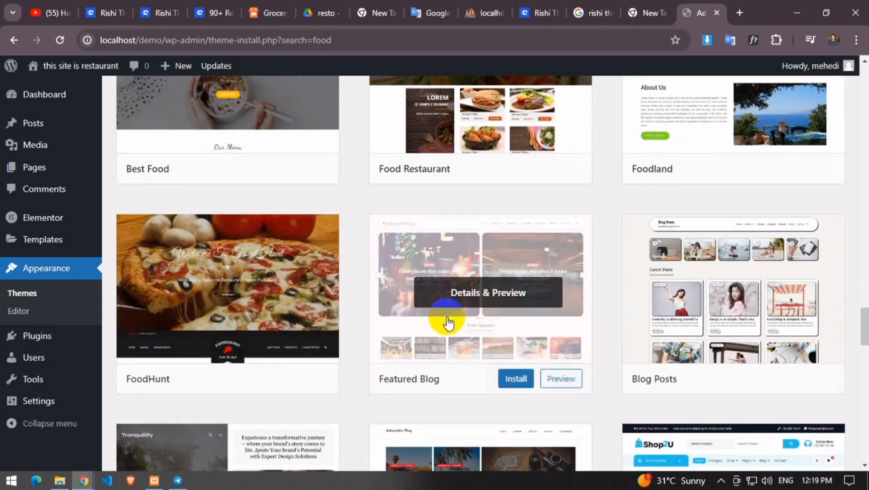
{"action": "scroll", "coordinate": [499, 227], "scroll_direction": "up", "scroll_amount": 15}
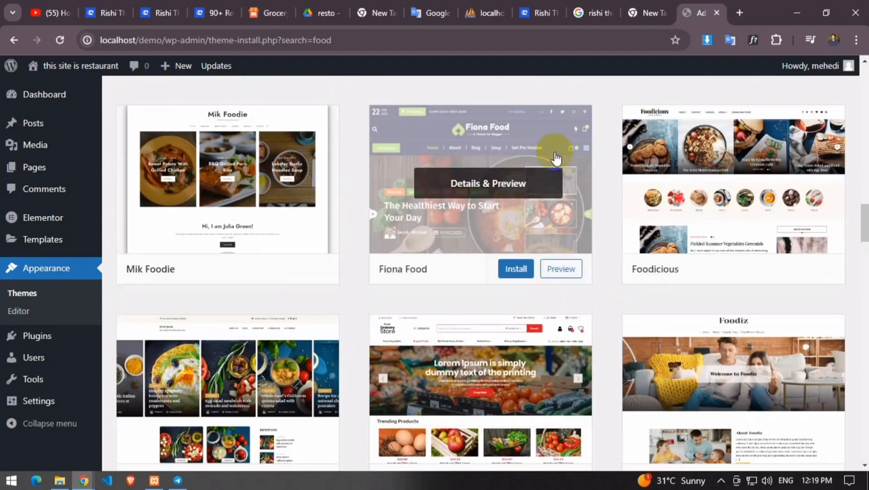
{"action": "scroll", "coordinate": [454, 181], "scroll_direction": "up", "scroll_amount": 10}
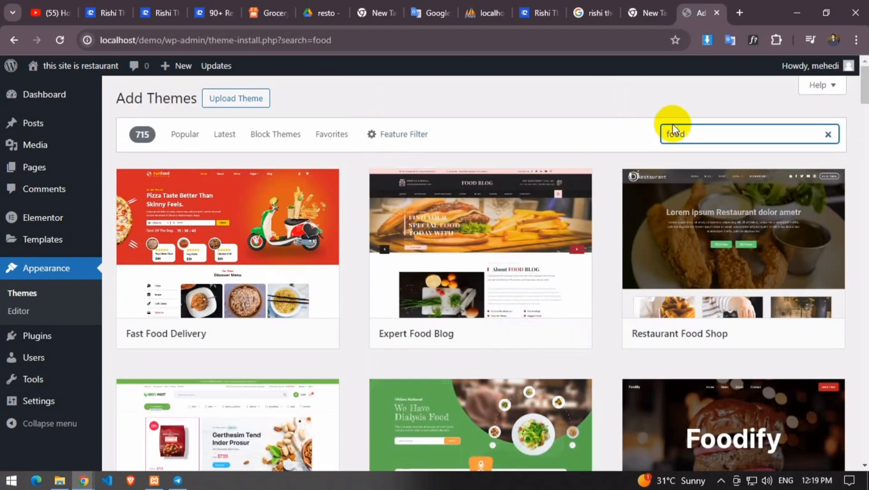
Search for the Astra theme among the installed themes
{"action": "left_click_drag", "start_coordinate": [692, 134], "coordinate": [596, 146]}
{"action": "type", "text": "asta"}
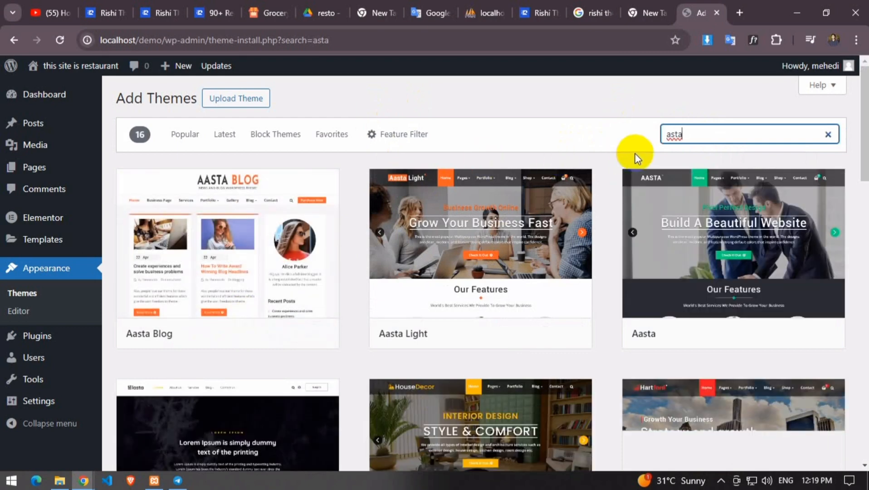
{"action": "key", "text": "BackSpace"}
{"action": "key", "text": "BackSpace"}
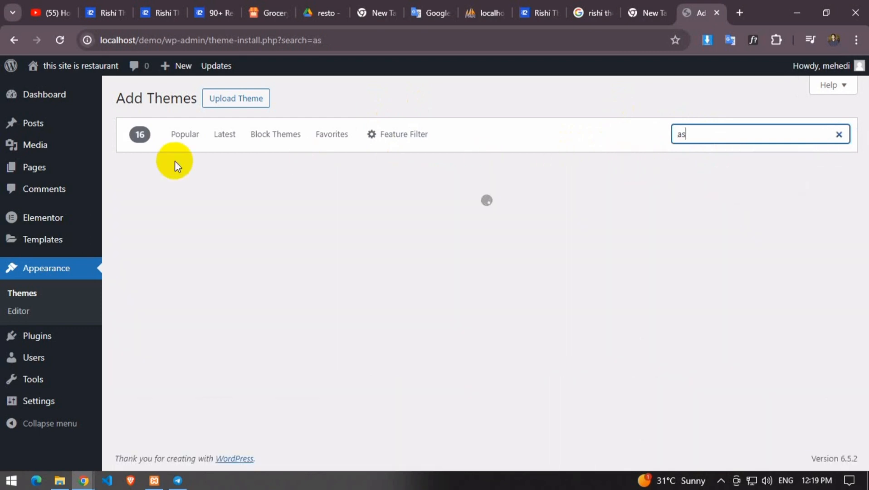
{"action": "left_click", "coordinate": [47, 267]}
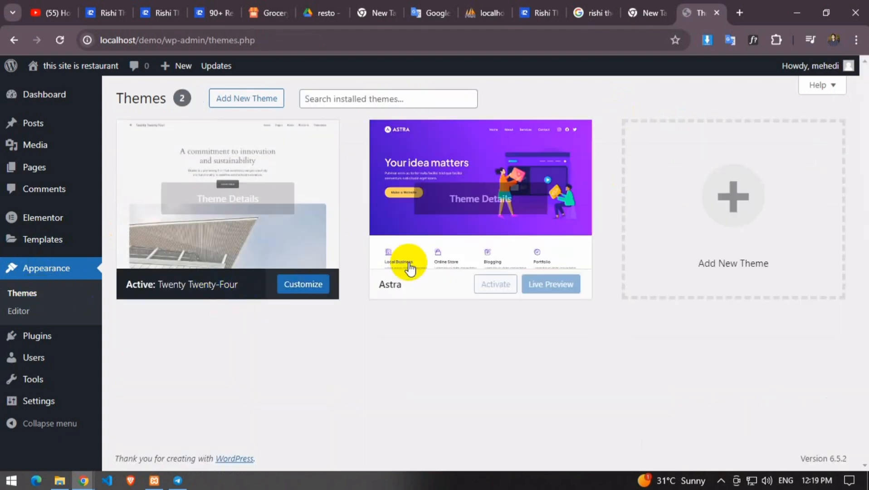
Activate the Astra theme and dismiss its welcome notice
{"action": "left_click", "coordinate": [200, 300]}
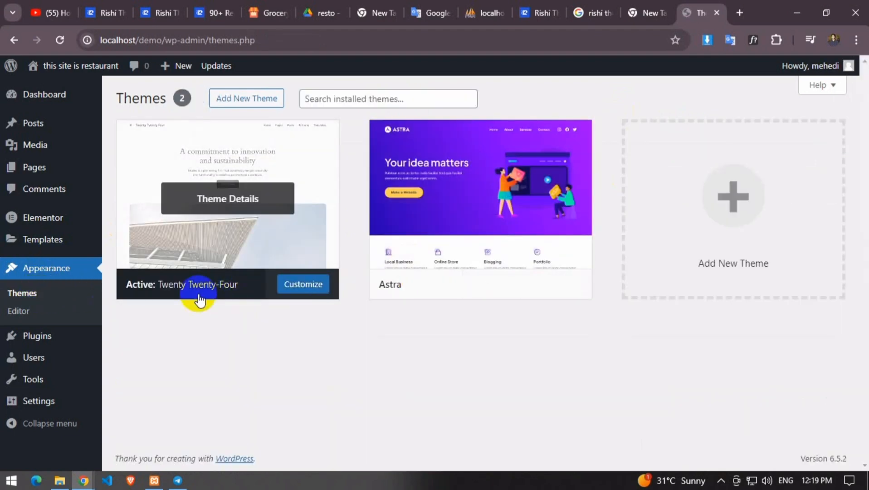
{"action": "mouse_move", "coordinate": [463, 290]}
{"action": "left_click", "coordinate": [496, 284]}
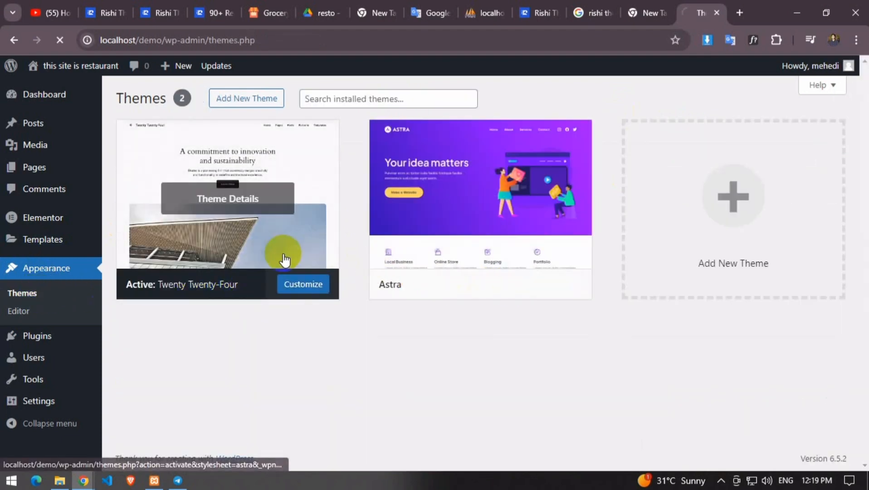
{"action": "scroll", "coordinate": [343, 283], "scroll_direction": "down", "scroll_amount": 1}
{"action": "scroll", "coordinate": [343, 281], "scroll_direction": "up", "scroll_amount": 1}
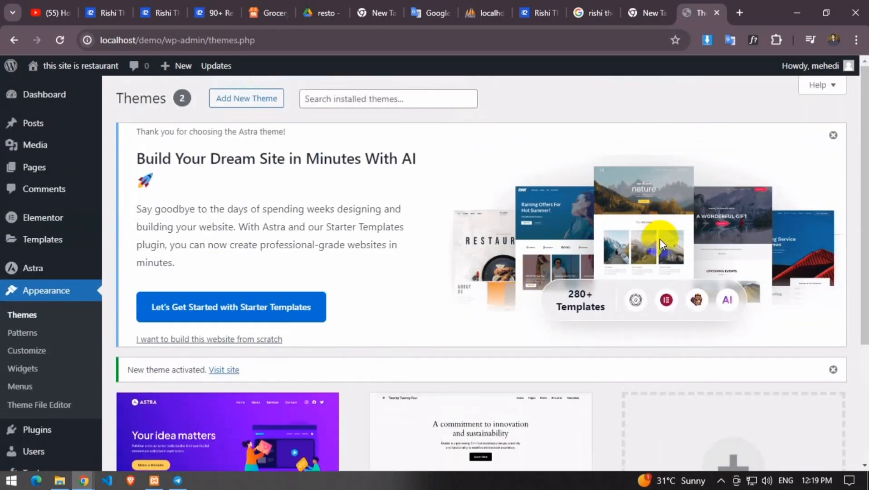
{"action": "left_click", "coordinate": [834, 135]}
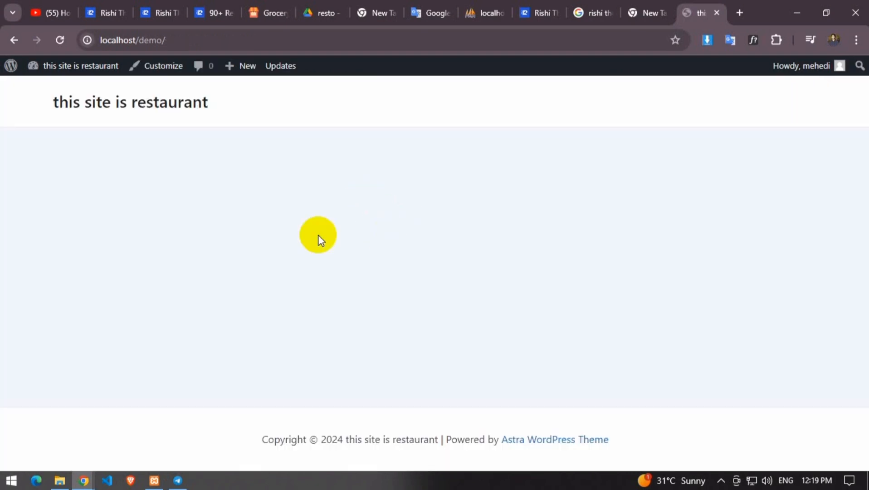
Return to the admin dashboard and start a new page from Pages
{"action": "left_click", "coordinate": [76, 67]}
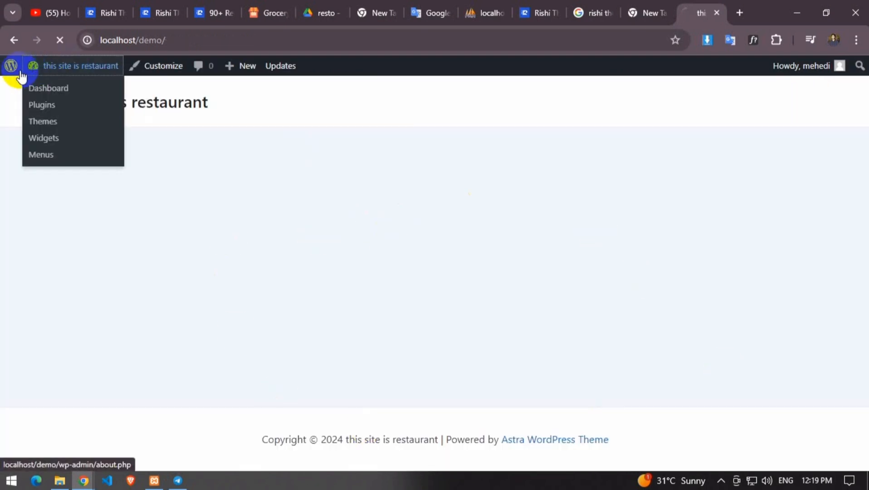
{"action": "scroll", "coordinate": [46, 295], "scroll_direction": "down", "scroll_amount": 4}
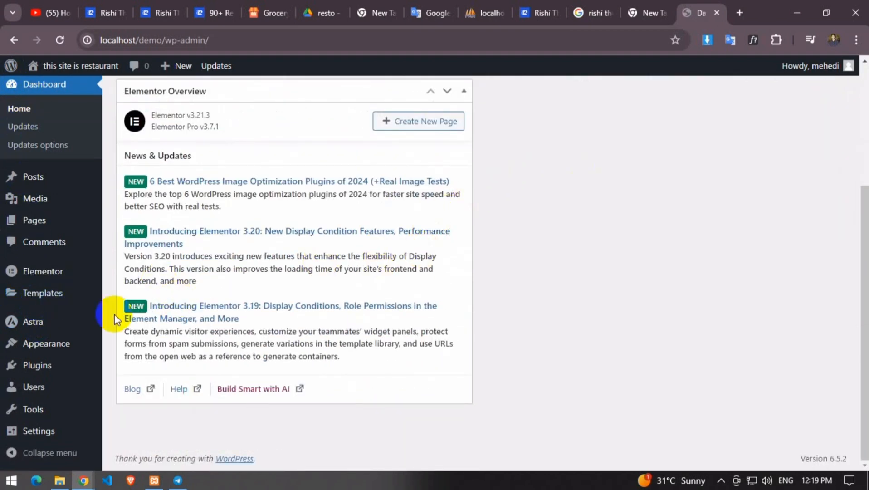
{"action": "scroll", "coordinate": [430, 220], "scroll_direction": "up", "scroll_amount": 4}
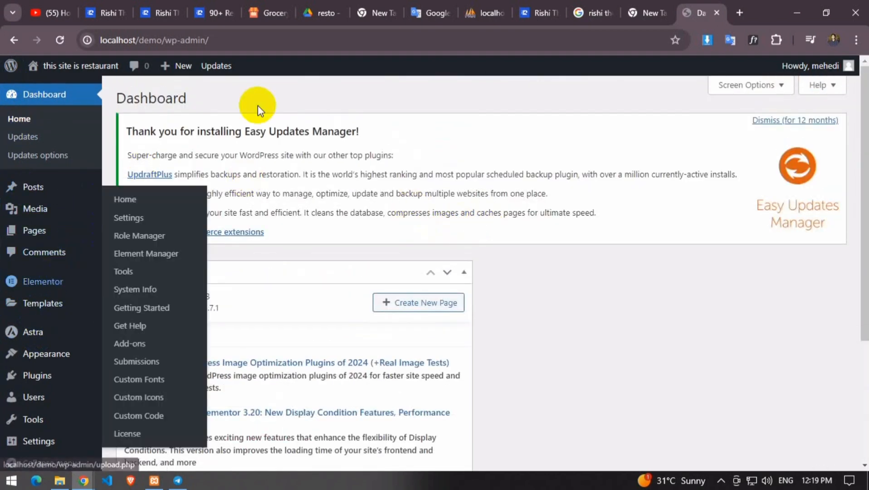
{"action": "left_click", "coordinate": [18, 8]}
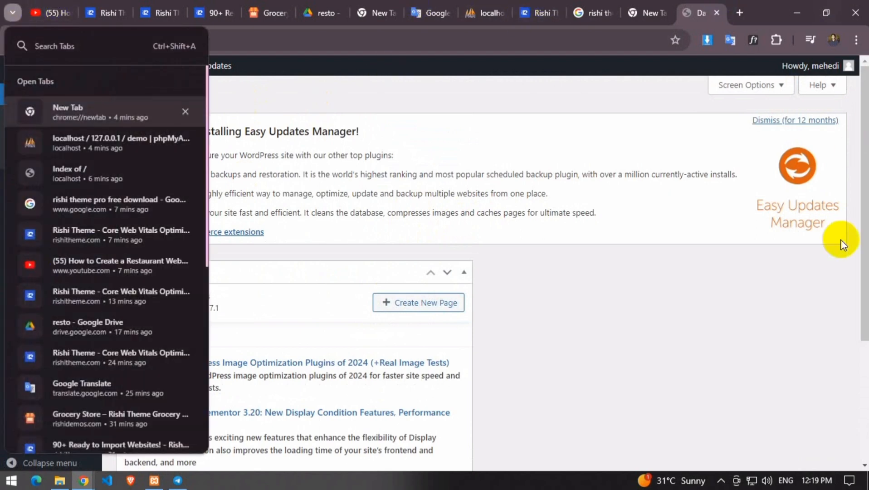
{"action": "left_click", "coordinate": [721, 346]}
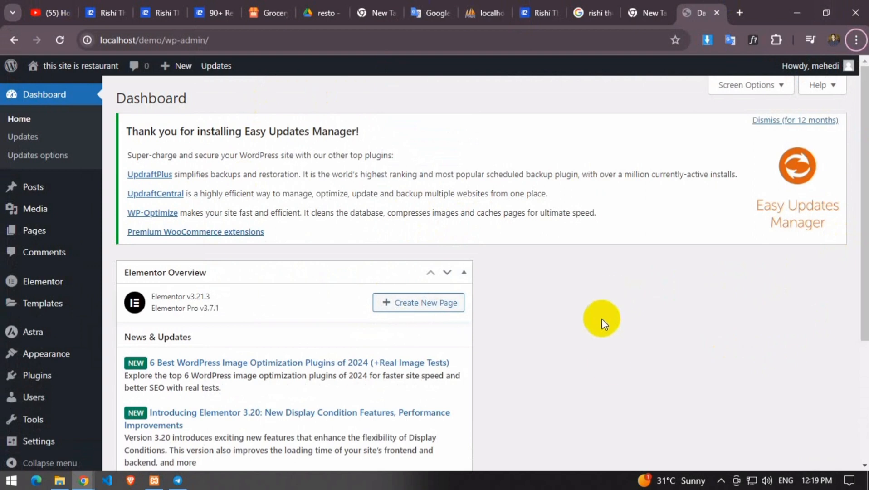
{"action": "left_click", "coordinate": [720, 479]}
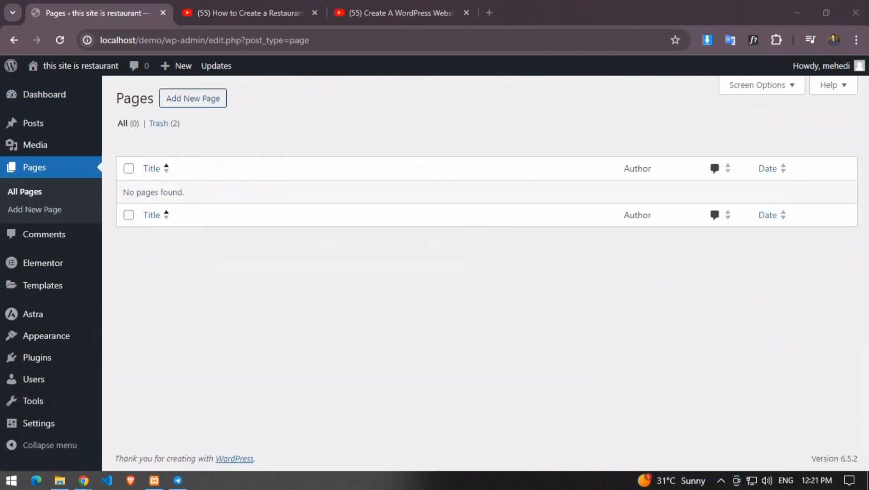
{"action": "left_click", "coordinate": [195, 108]}
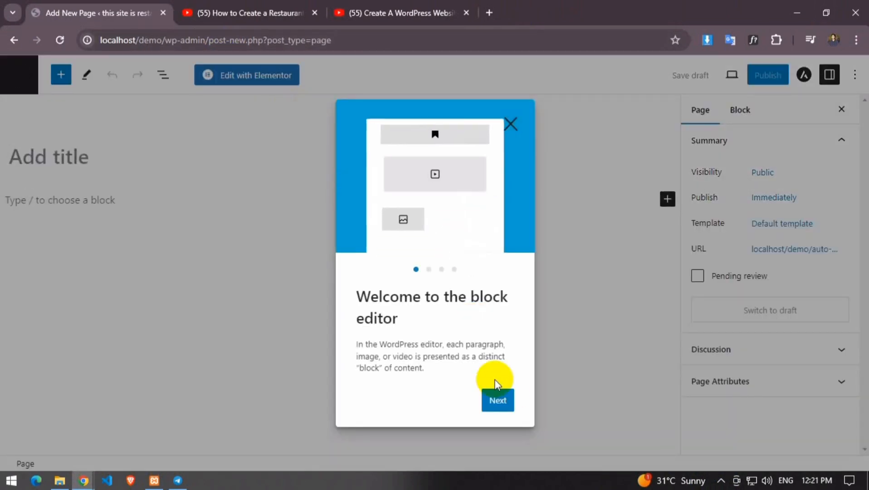
Step through and close the block editor's welcome guide
{"action": "left_click", "coordinate": [502, 400]}
{"action": "left_click", "coordinate": [500, 411]}
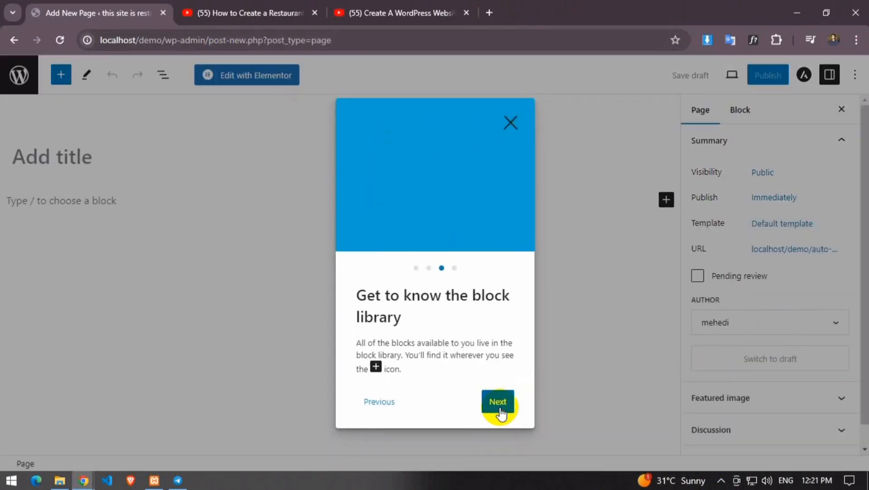
{"action": "left_click", "coordinate": [499, 411]}
{"action": "left_click", "coordinate": [499, 404]}
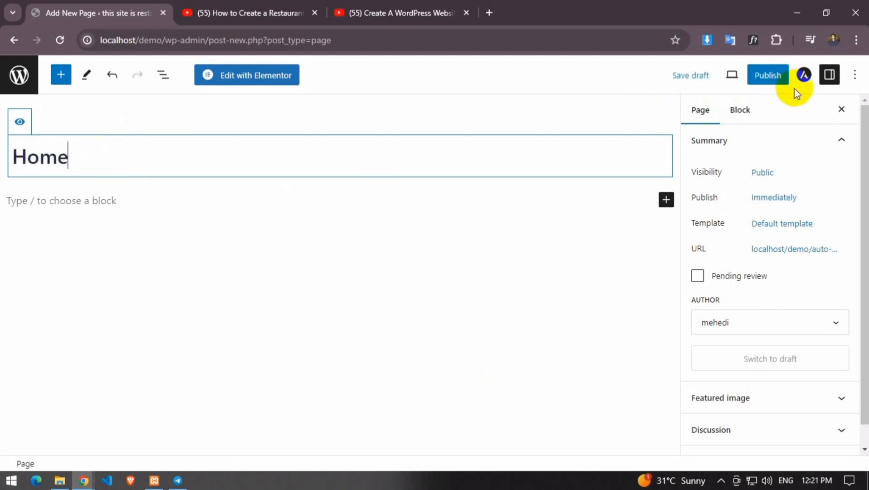
Publish the new blank page titled Home
{"action": "scroll", "coordinate": [726, 236], "scroll_direction": "down", "scroll_amount": 1}
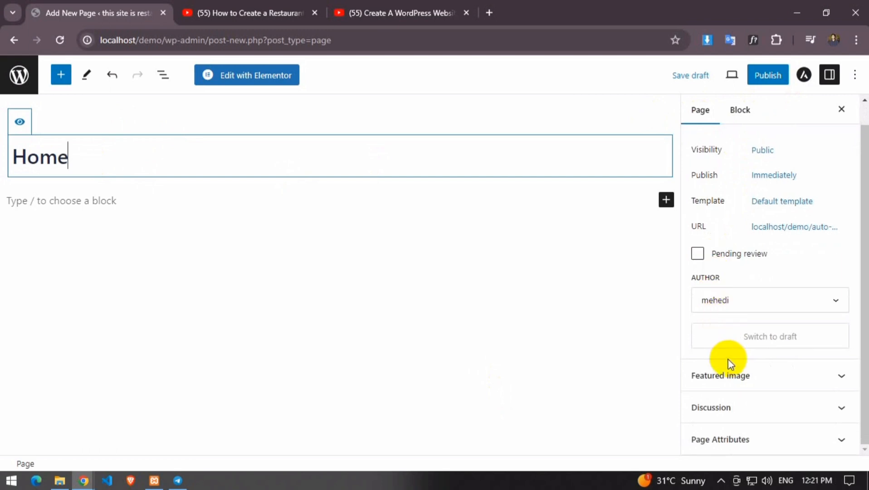
{"action": "left_click", "coordinate": [767, 77]}
{"action": "left_click", "coordinate": [739, 87]}
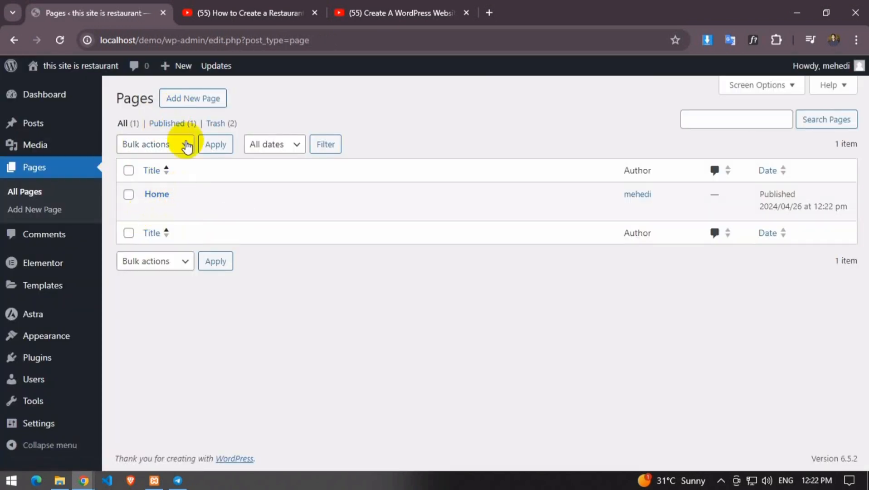
Create and publish a blank page titled About
{"action": "left_click", "coordinate": [194, 98]}
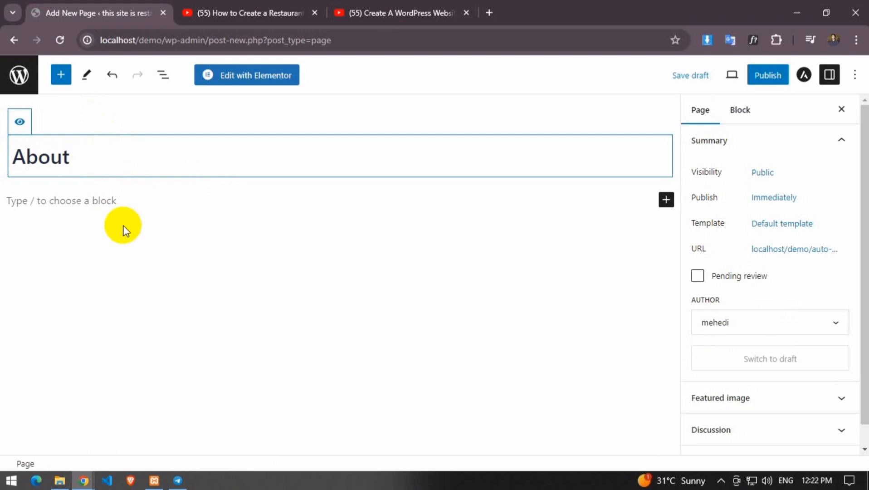
{"action": "left_click", "coordinate": [767, 78]}
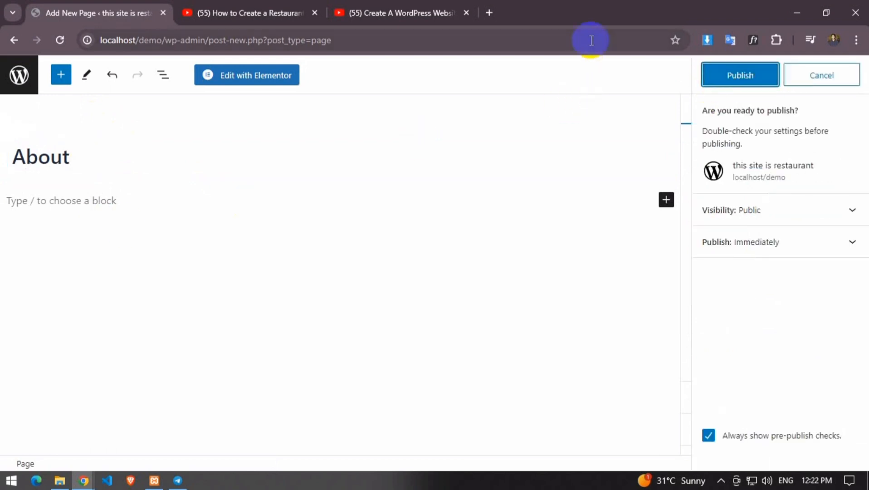
{"action": "left_click", "coordinate": [714, 75]}
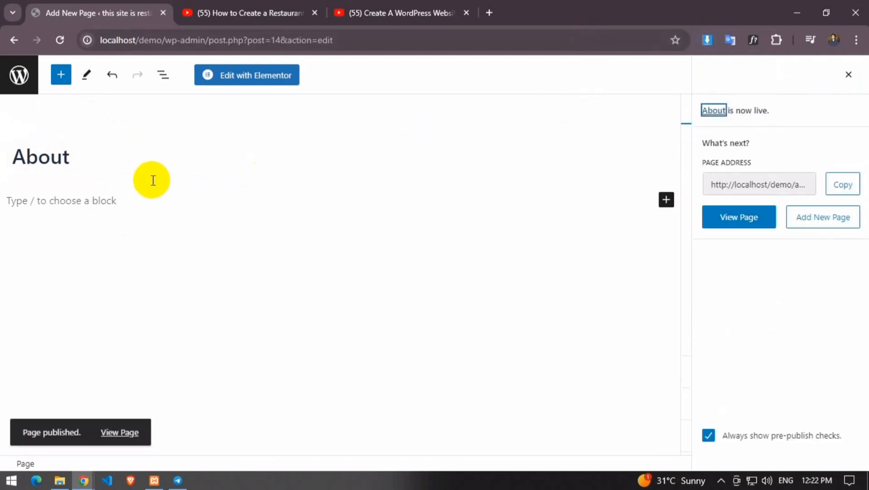
{"action": "left_click", "coordinate": [18, 74]}
Create and publish a blank page titled Menu
{"action": "mouse_move", "coordinate": [68, 93]}
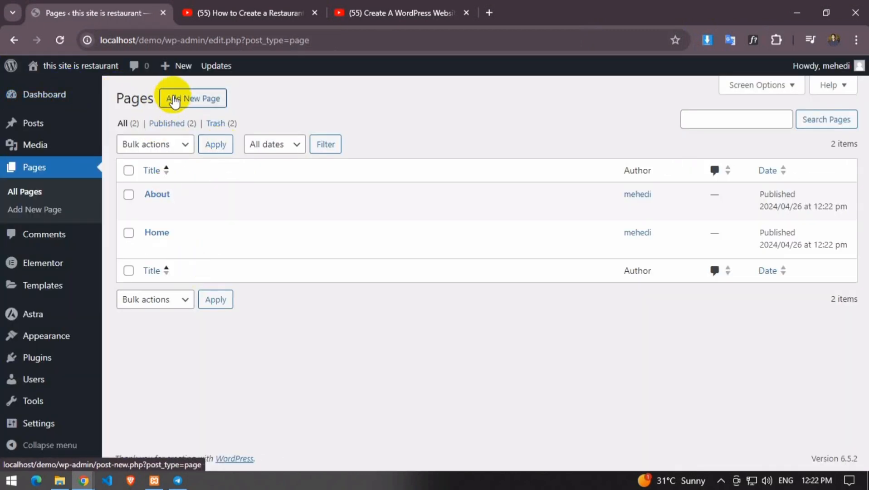
{"action": "left_click", "coordinate": [176, 101]}
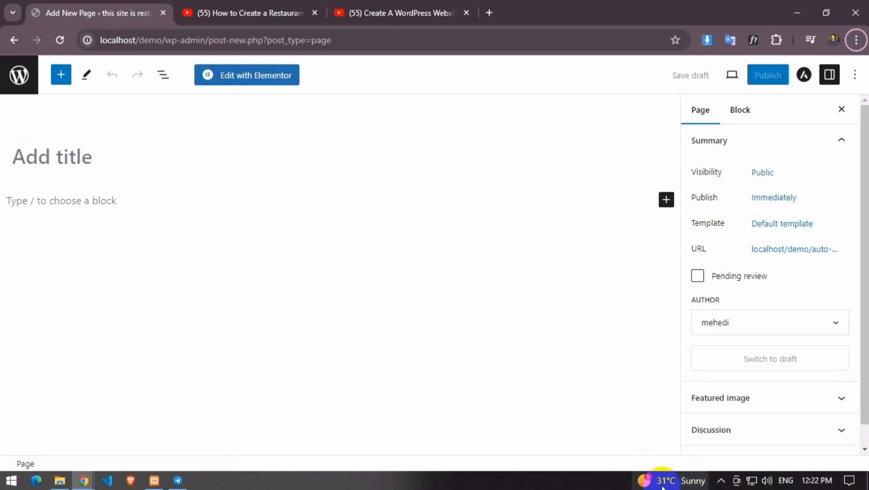
{"action": "left_click", "coordinate": [720, 480]}
{"action": "left_click", "coordinate": [161, 159]}
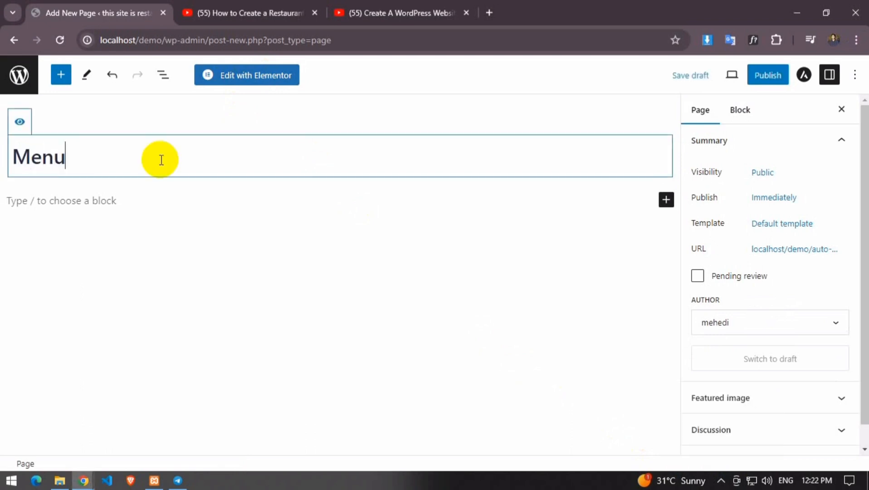
{"action": "left_click", "coordinate": [769, 74]}
{"action": "left_click", "coordinate": [757, 76]}
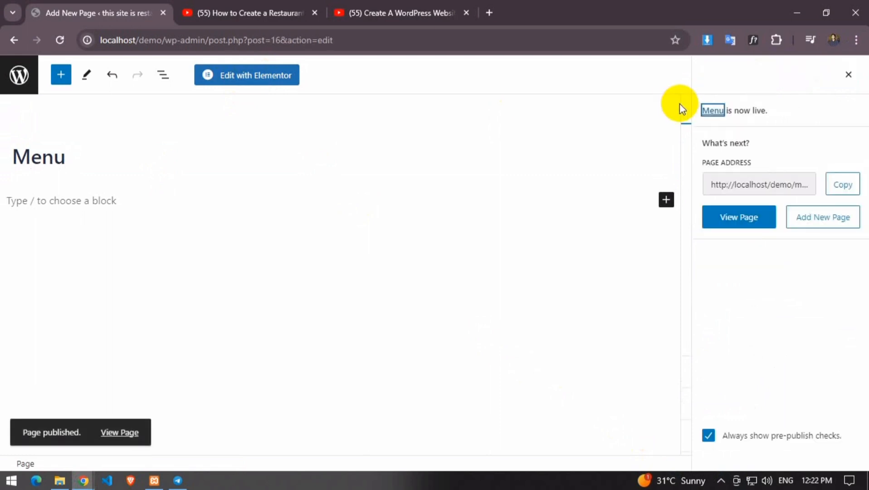
Publish a blank page titled Testimonial and return to the Pages list
{"action": "left_click", "coordinate": [722, 480]}
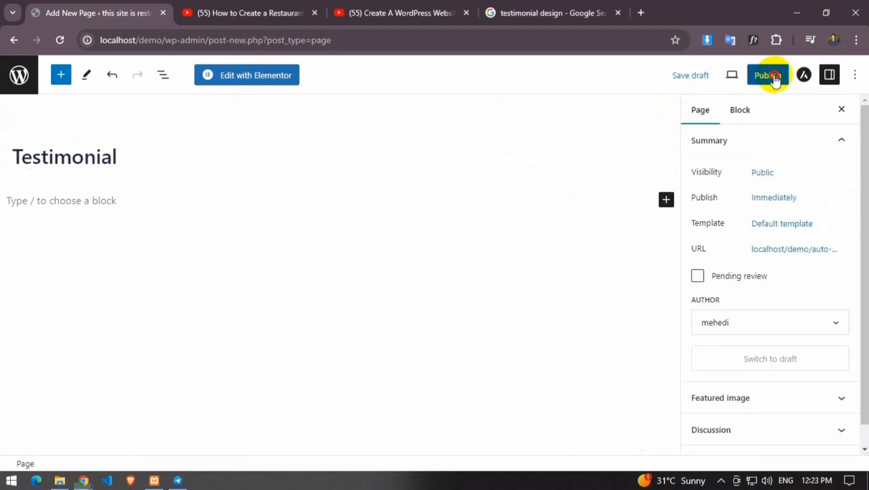
{"action": "left_click", "coordinate": [770, 76]}
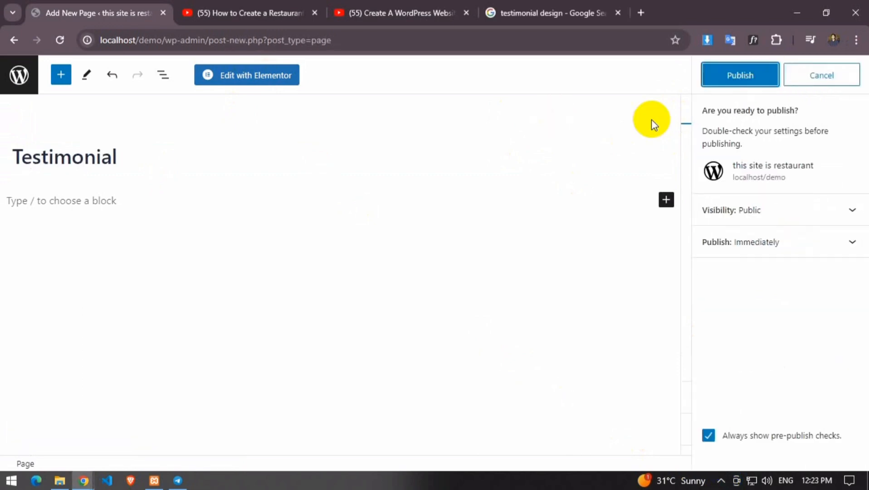
{"action": "left_click", "coordinate": [743, 83]}
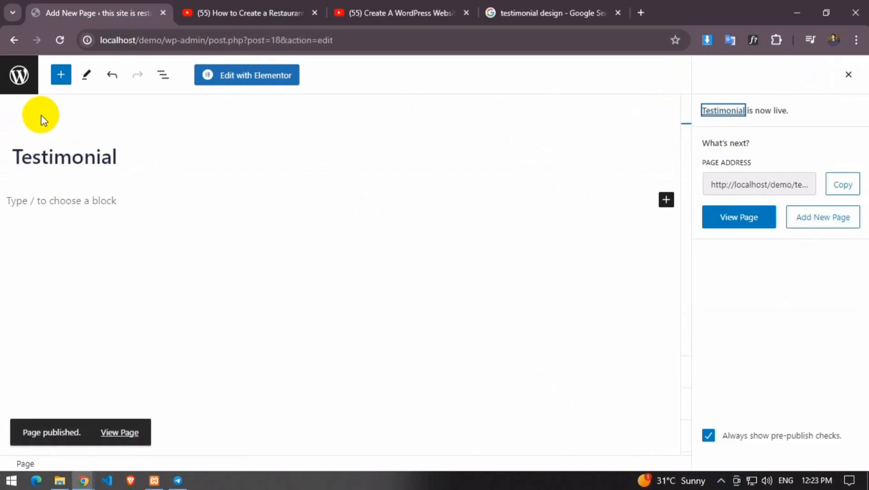
{"action": "left_click", "coordinate": [51, 83]}
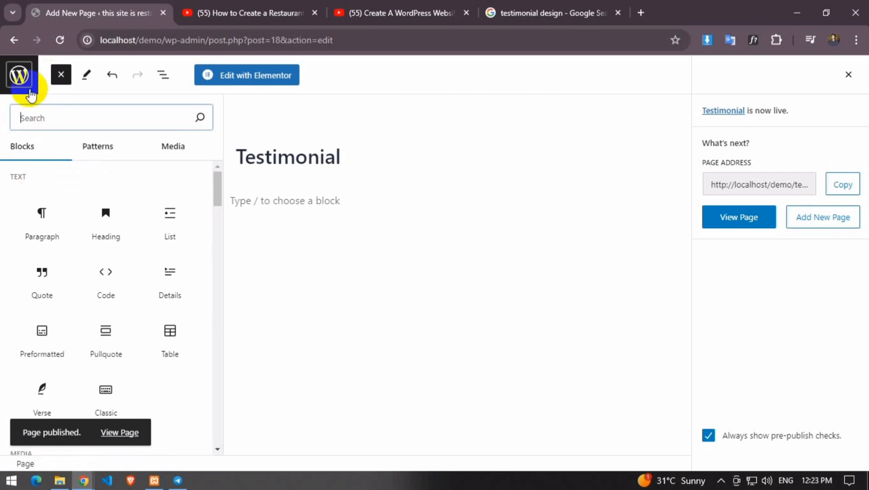
{"action": "left_click", "coordinate": [19, 75]}
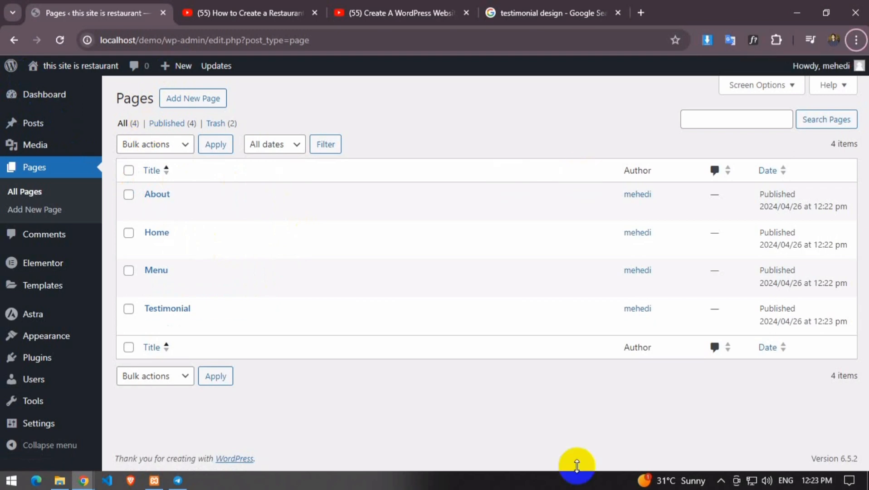
Create and publish a blank page titled Blog
{"action": "left_click", "coordinate": [717, 483]}
{"action": "left_click", "coordinate": [690, 456]}
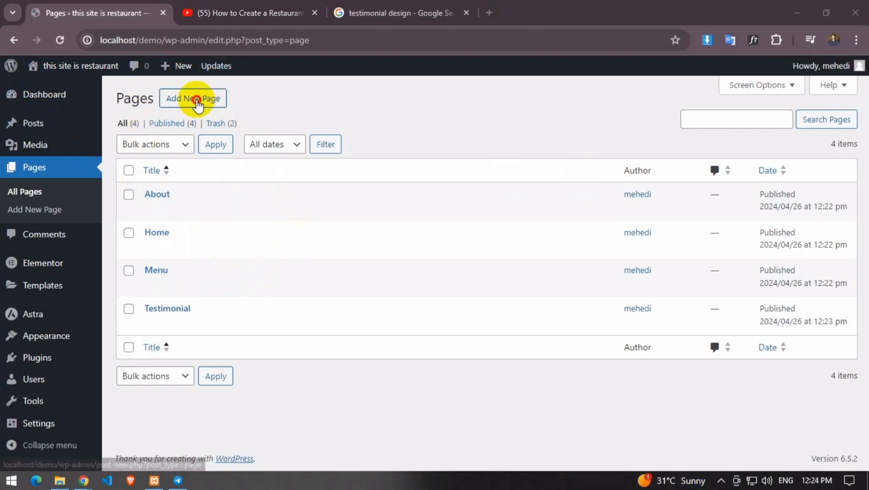
{"action": "left_click", "coordinate": [196, 99]}
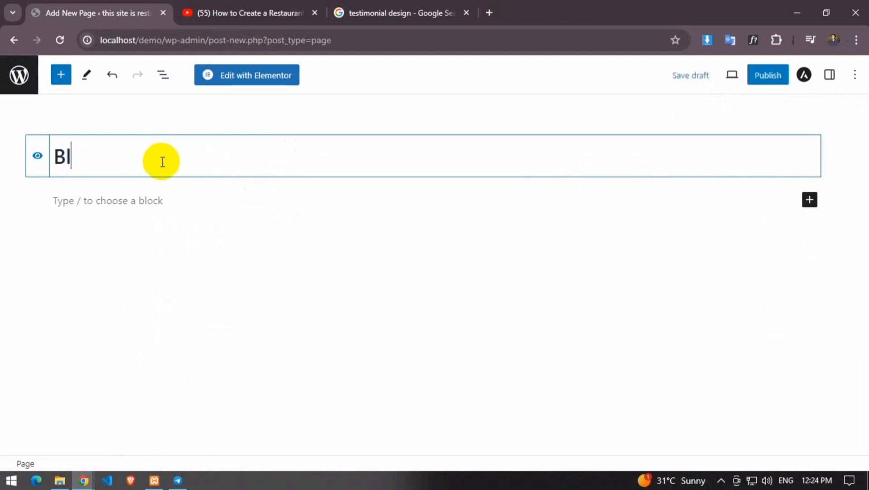
{"action": "left_click", "coordinate": [768, 75]}
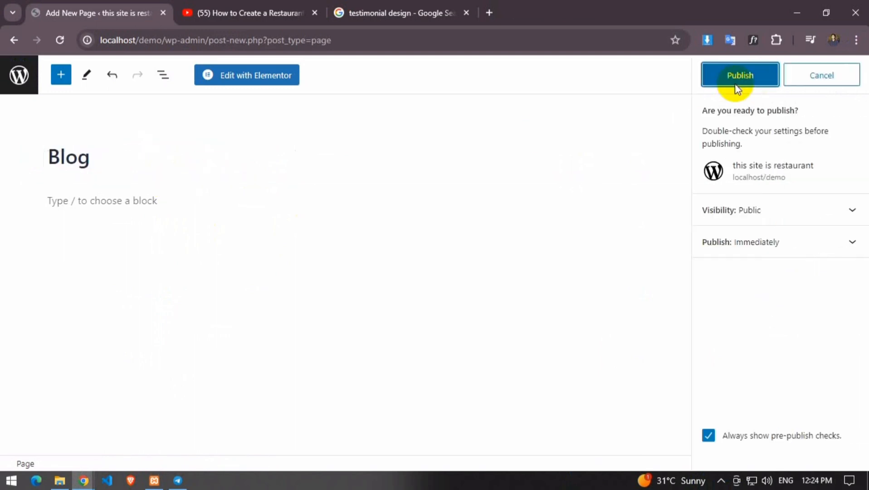
{"action": "left_click", "coordinate": [761, 75]}
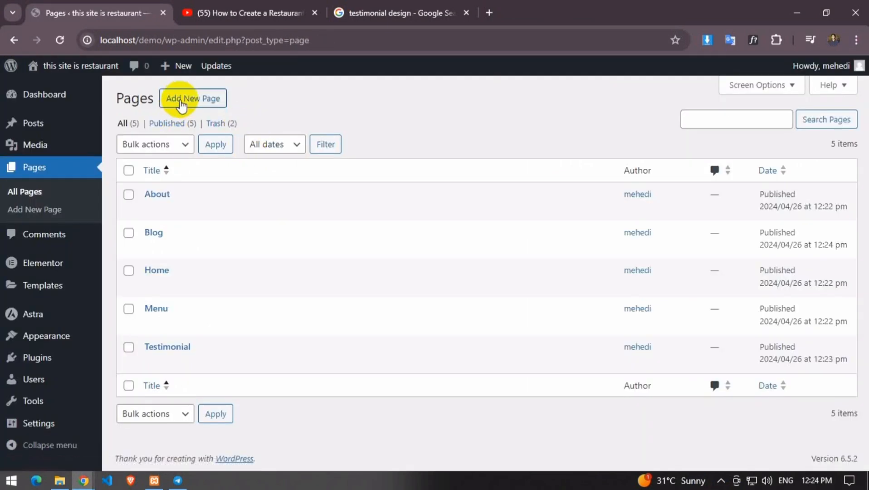
Create and publish a blank page titled Contact
{"action": "left_click", "coordinate": [188, 97]}
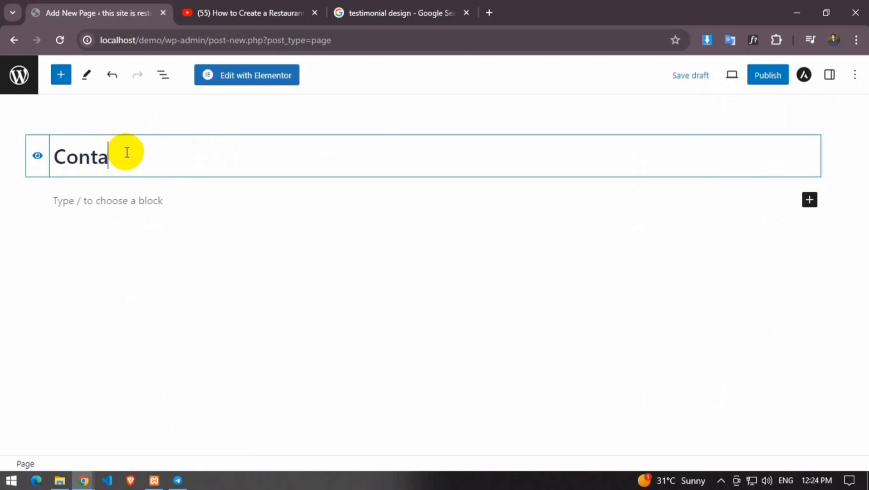
{"action": "left_click", "coordinate": [758, 80]}
{"action": "left_click", "coordinate": [728, 75]}
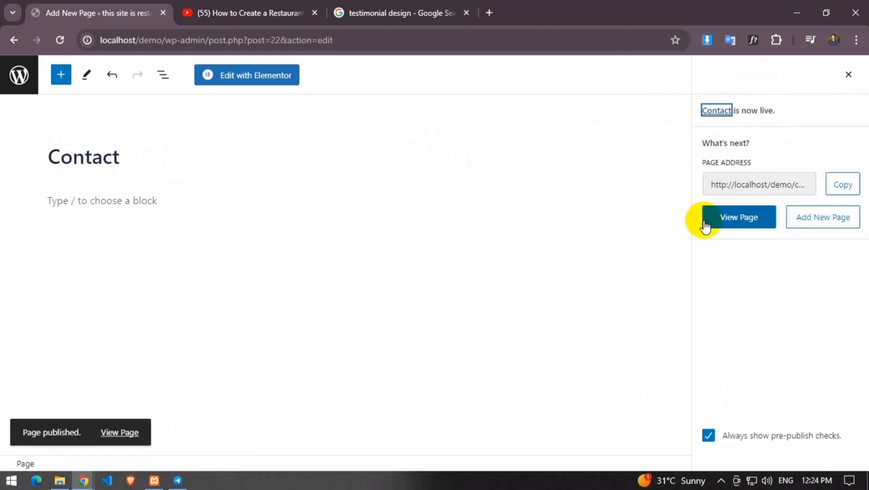
View the live site, whose header now lists all six pages
{"action": "left_click", "coordinate": [19, 80]}
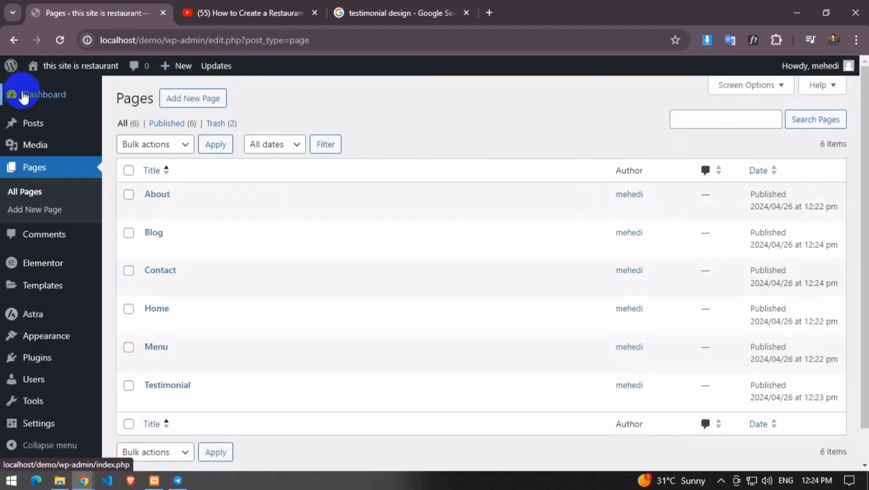
{"action": "mouse_move", "coordinate": [73, 66]}
{"action": "left_click", "coordinate": [77, 90]}
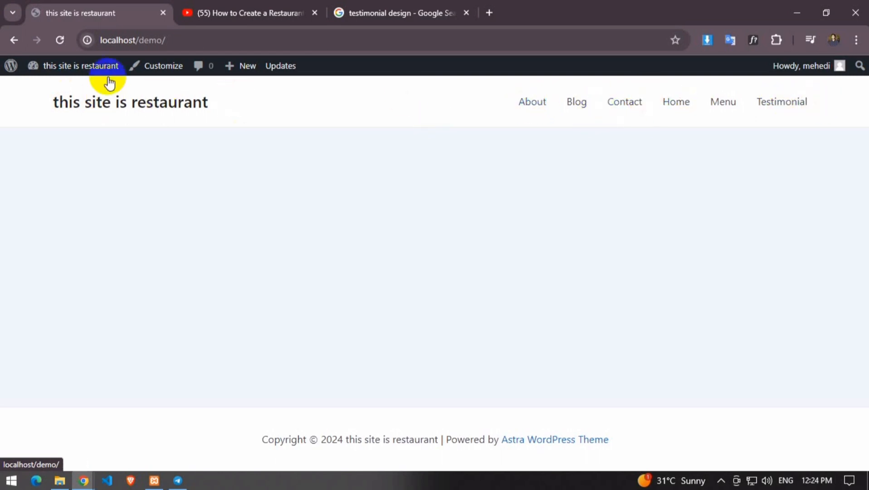
{"action": "left_click", "coordinate": [31, 73]}
{"action": "scroll", "coordinate": [103, 240], "scroll_direction": "down", "scroll_amount": 4}
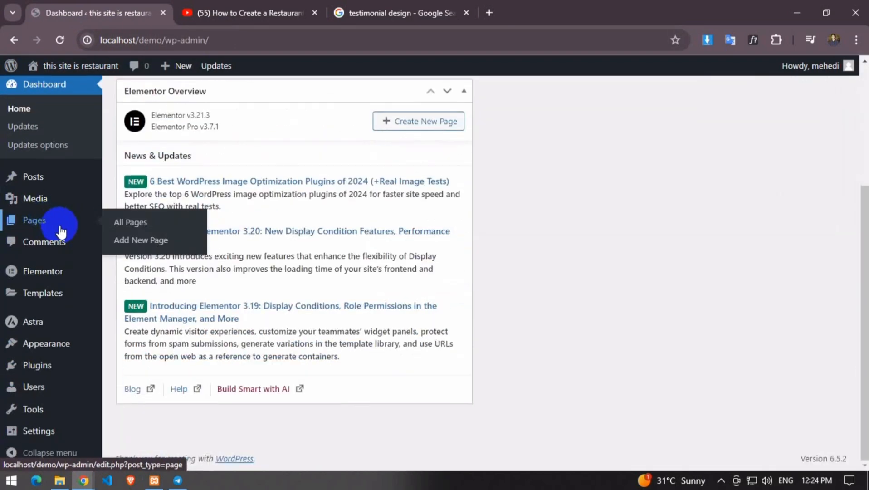
{"action": "mouse_move", "coordinate": [43, 365]}
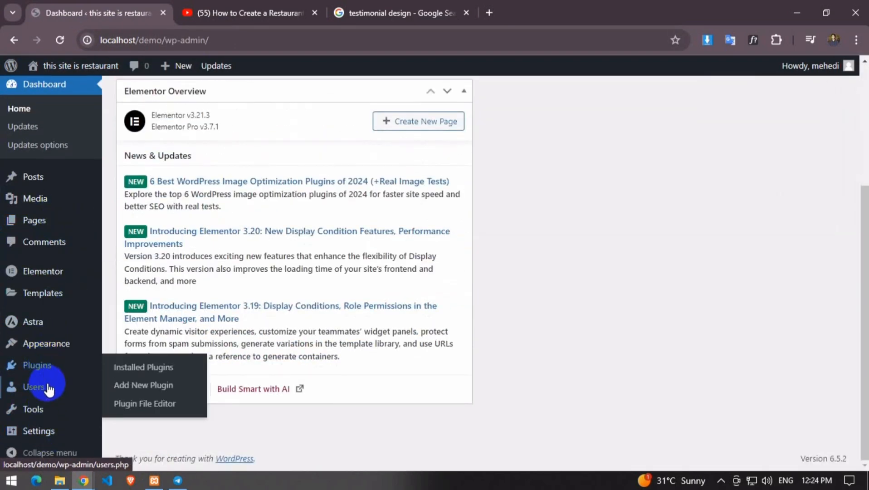
{"action": "mouse_move", "coordinate": [40, 431]}
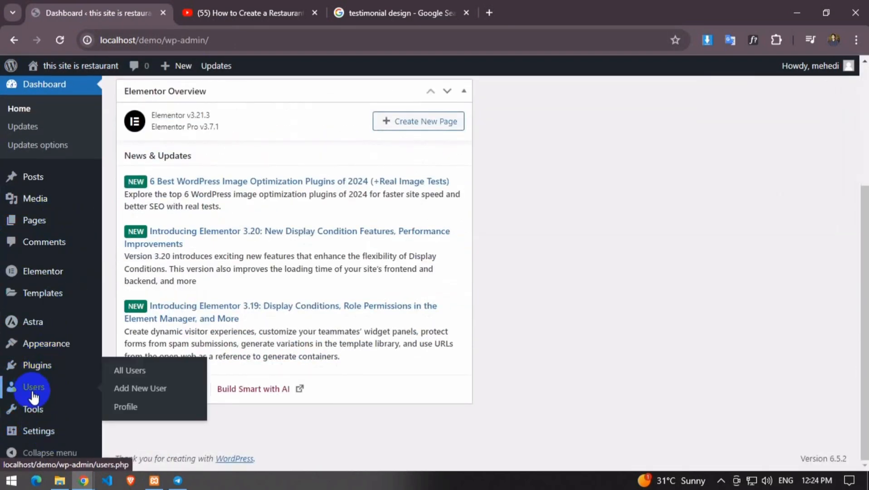
{"action": "mouse_move", "coordinate": [30, 414]}
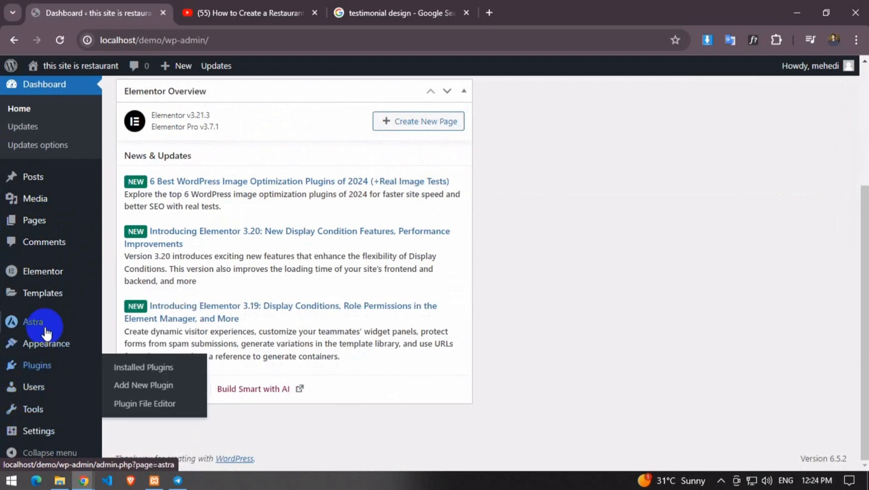
{"action": "mouse_move", "coordinate": [42, 330]}
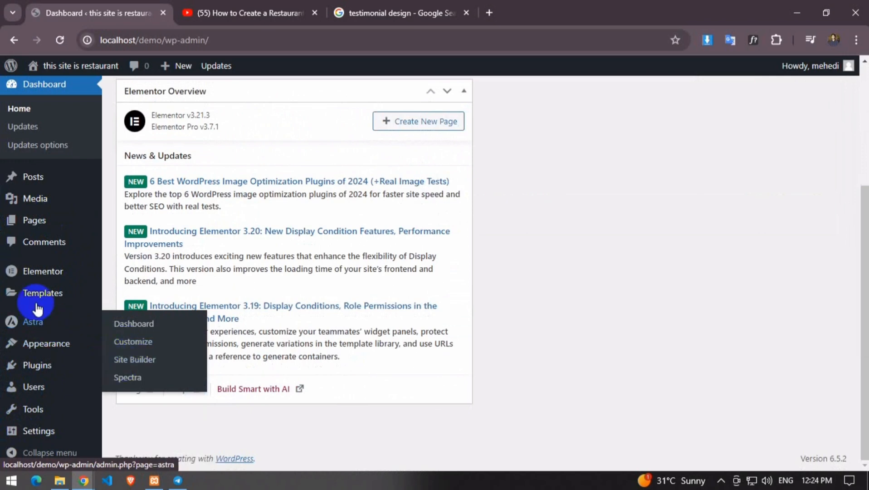
{"action": "mouse_move", "coordinate": [49, 292]}
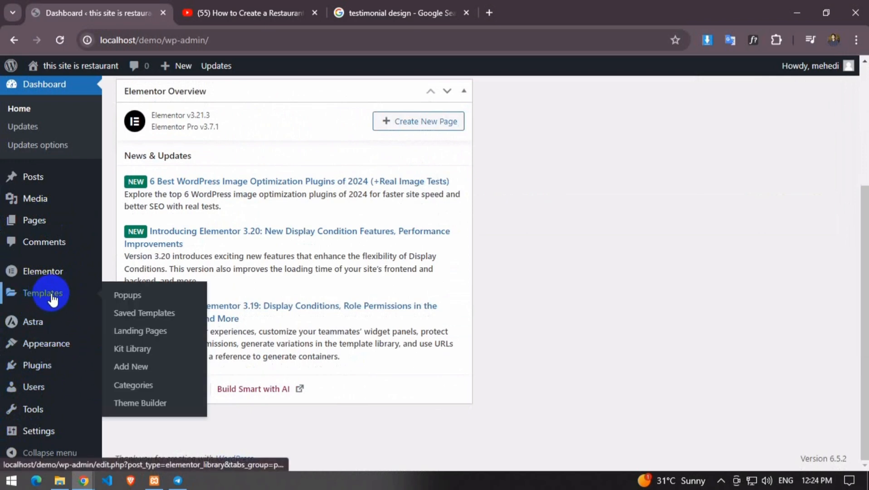
{"action": "mouse_move", "coordinate": [46, 276]}
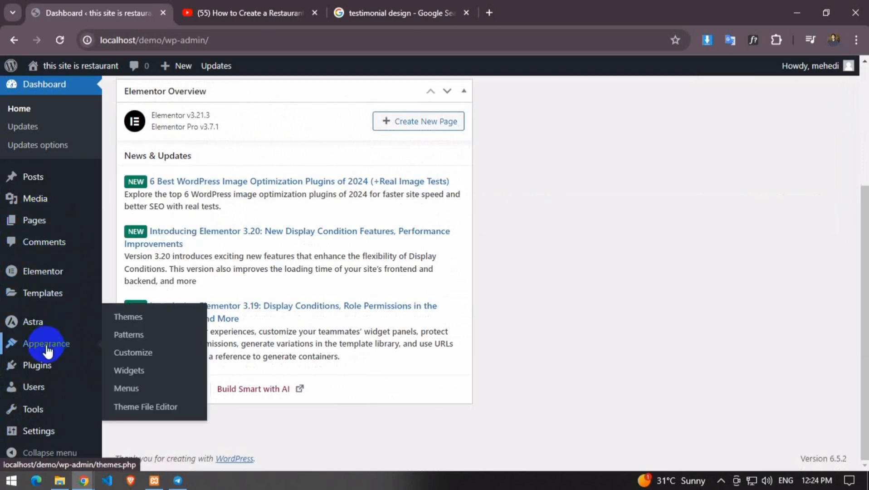
Name a new menu 'main menu' and set Primary Menu as its display location
{"action": "left_click", "coordinate": [117, 395]}
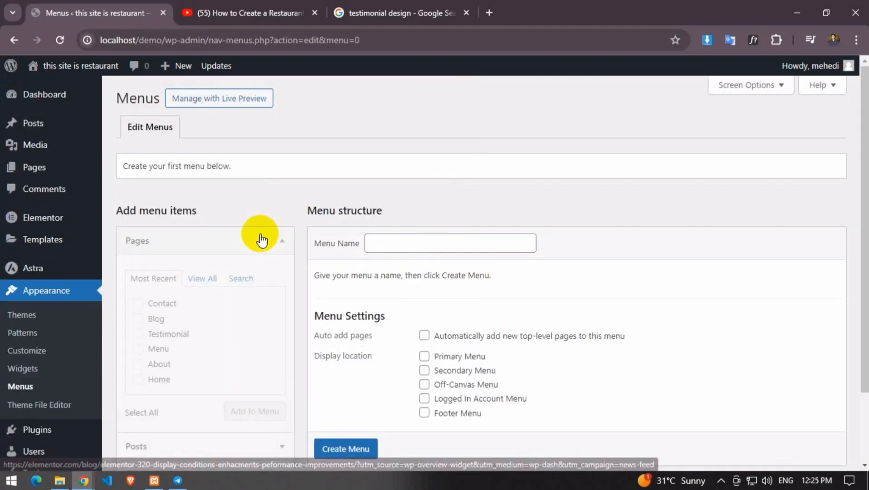
{"action": "scroll", "coordinate": [442, 230], "scroll_direction": "down", "scroll_amount": 3}
{"action": "left_click", "coordinate": [402, 154]}
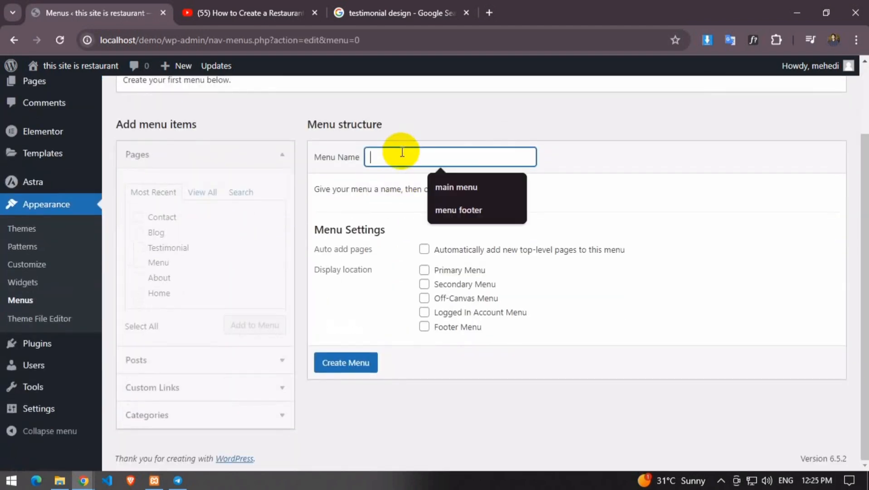
{"action": "left_click", "coordinate": [451, 188]}
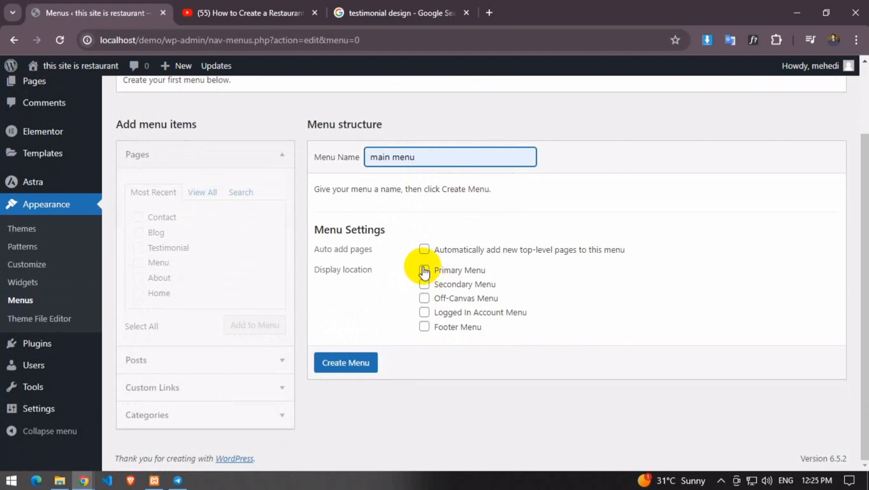
{"action": "left_click", "coordinate": [424, 270]}
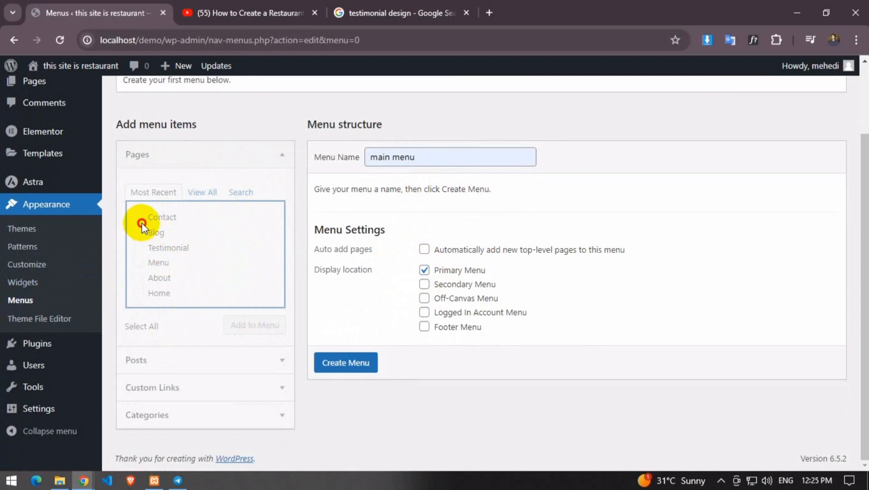
{"action": "left_click", "coordinate": [424, 271]}
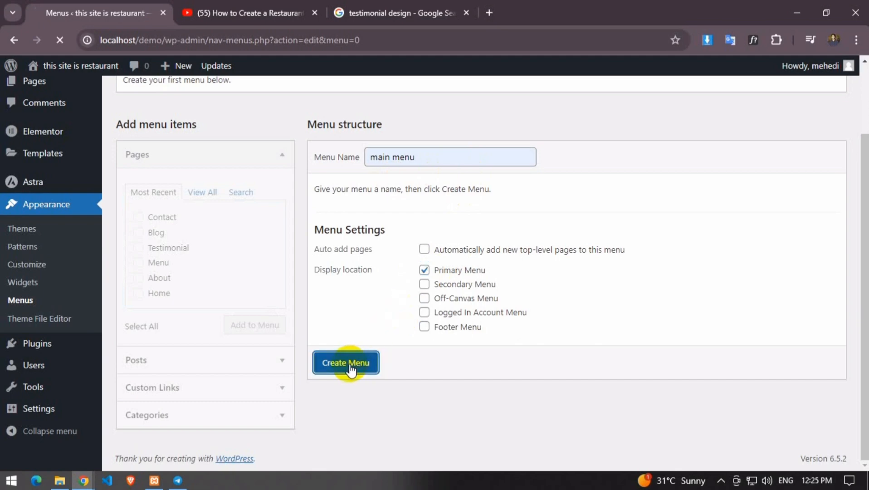
{"action": "scroll", "coordinate": [231, 292], "scroll_direction": "down", "scroll_amount": 2}
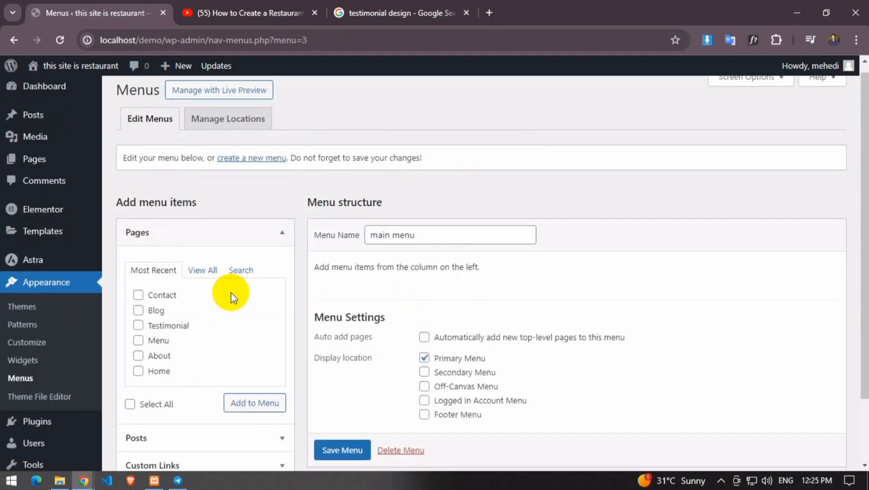
Add all six pages, Home through Testimonial, to main menu
{"action": "left_click", "coordinate": [202, 215]}
{"action": "left_click", "coordinate": [138, 240]}
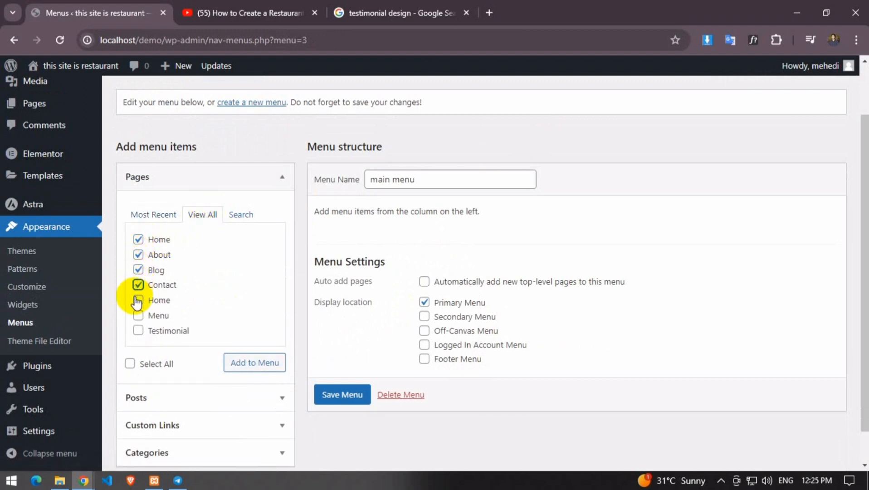
{"action": "left_click", "coordinate": [138, 331]}
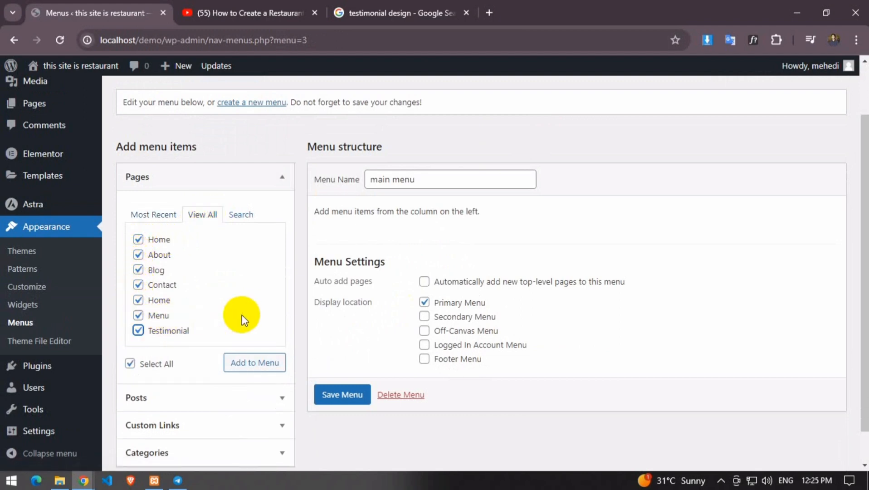
{"action": "left_click", "coordinate": [268, 368]}
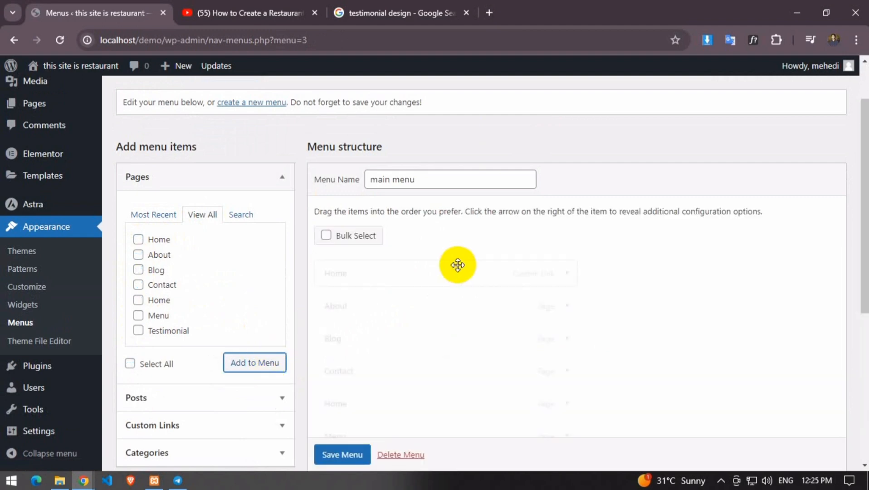
Remove the duplicate Home custom link item from main menu
{"action": "scroll", "coordinate": [563, 164], "scroll_direction": "down", "scroll_amount": 4}
{"action": "left_click", "coordinate": [567, 146]}
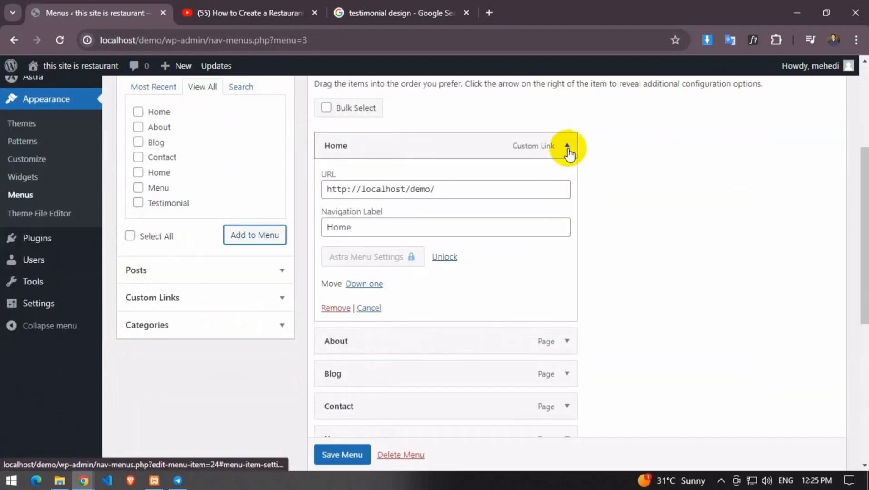
{"action": "left_click", "coordinate": [337, 308]}
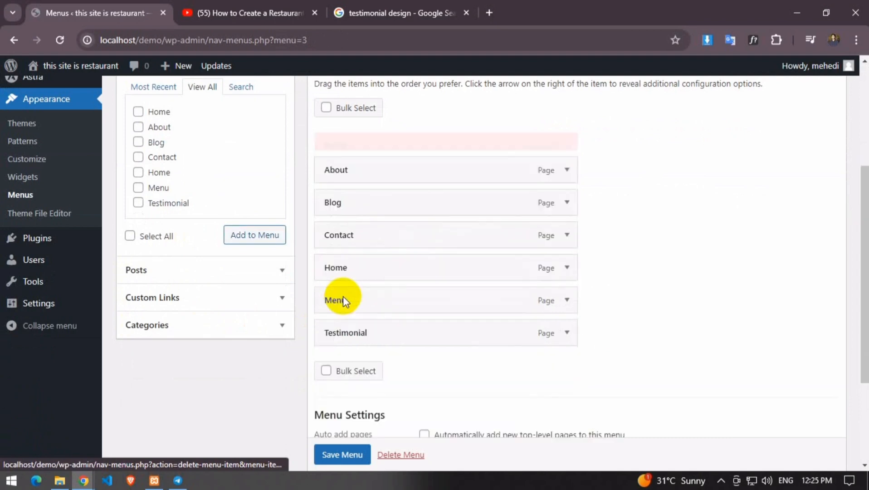
Drag the menu items into the order Home, About, Menu, Testimonial, Blog, Contact
{"action": "left_click_drag", "start_coordinate": [372, 248], "coordinate": [370, 139]}
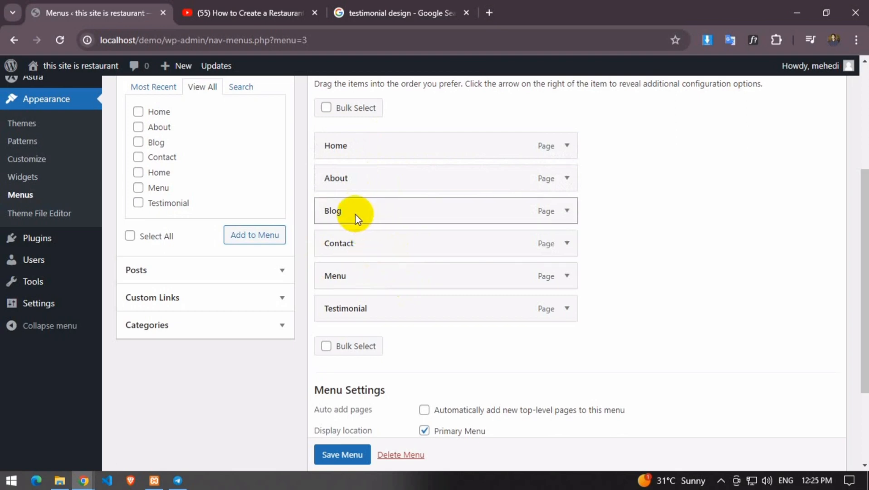
{"action": "mouse_move", "coordinate": [349, 277]}
{"action": "left_mouse_down"}
{"action": "mouse_move", "coordinate": [359, 240]}
{"action": "mouse_move", "coordinate": [360, 281]}
{"action": "left_mouse_up"}
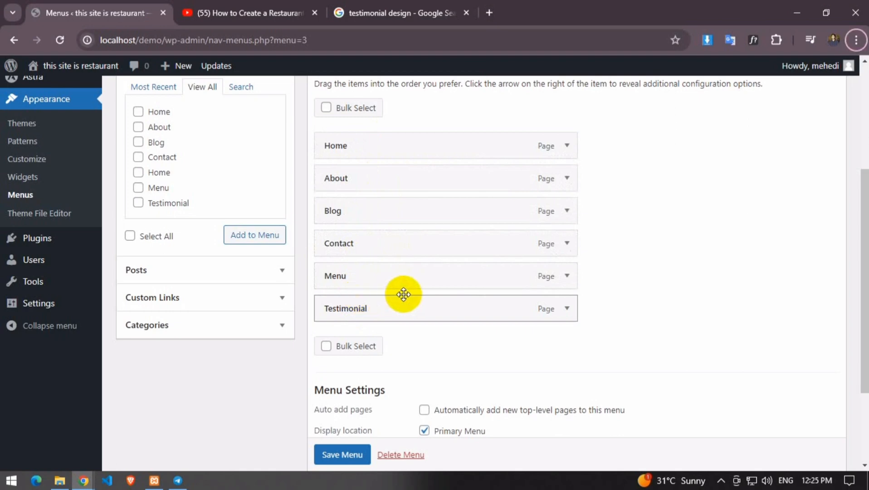
{"action": "left_click", "coordinate": [721, 480]}
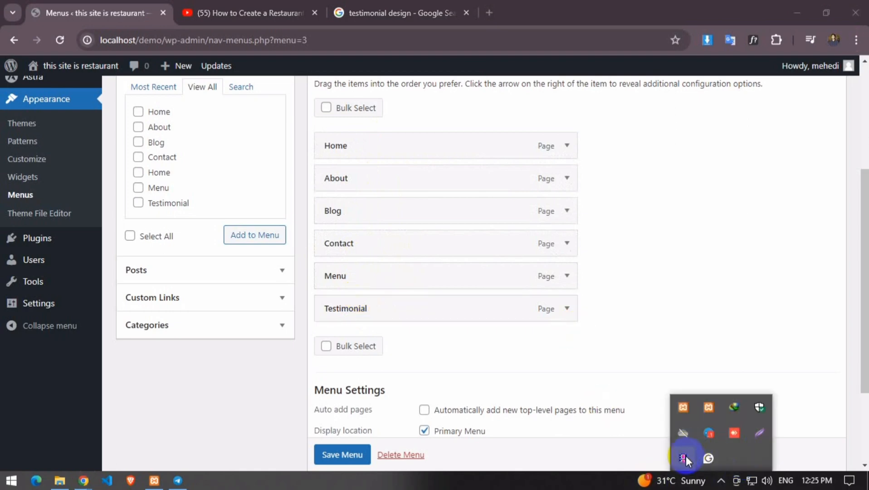
{"action": "left_click", "coordinate": [683, 458]}
{"action": "left_click_drag", "start_coordinate": [355, 278], "coordinate": [390, 209]}
{"action": "left_click_drag", "start_coordinate": [363, 305], "coordinate": [363, 237]}
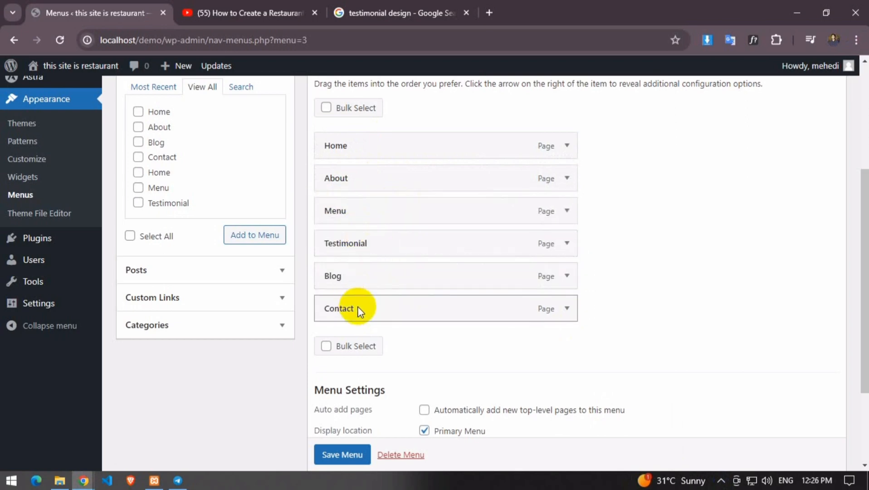
{"action": "scroll", "coordinate": [580, 304], "scroll_direction": "down", "scroll_amount": 3}
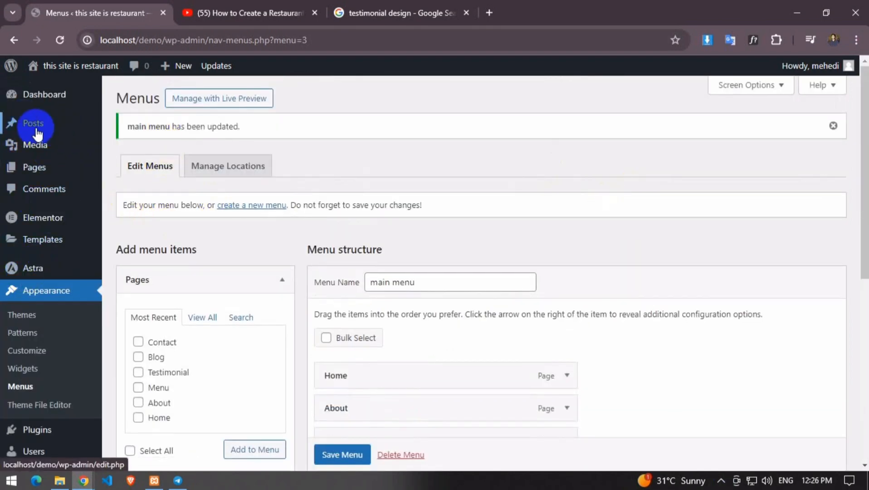
Quick-edit Home to use the Elementor Full Width template as a top-level page, then view it live
{"action": "mouse_move", "coordinate": [38, 149]}
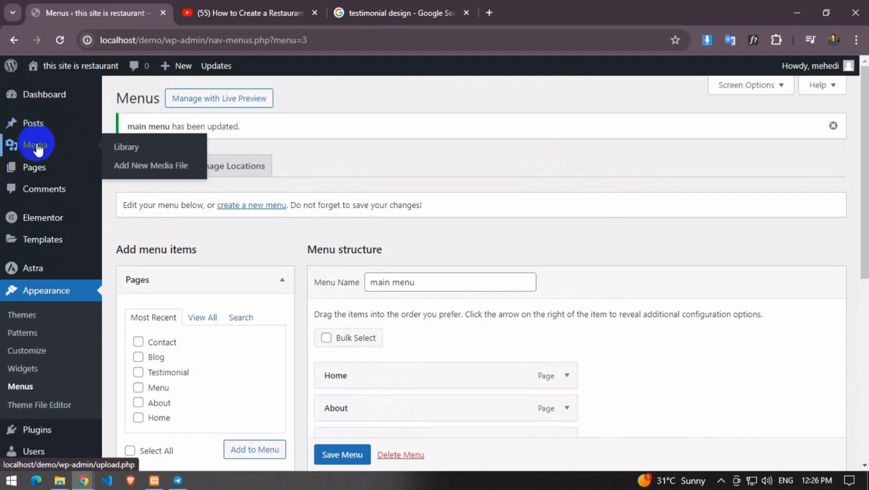
{"action": "left_click", "coordinate": [130, 173]}
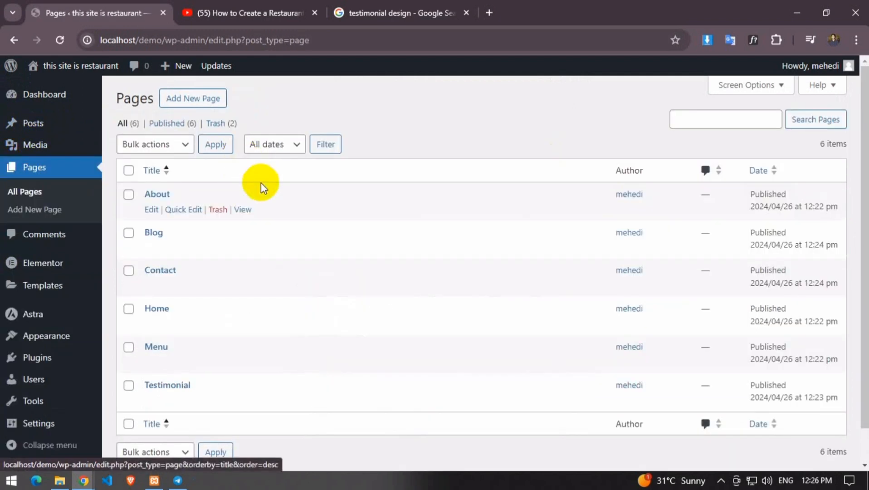
{"action": "scroll", "coordinate": [171, 266], "scroll_direction": "down", "scroll_amount": 1}
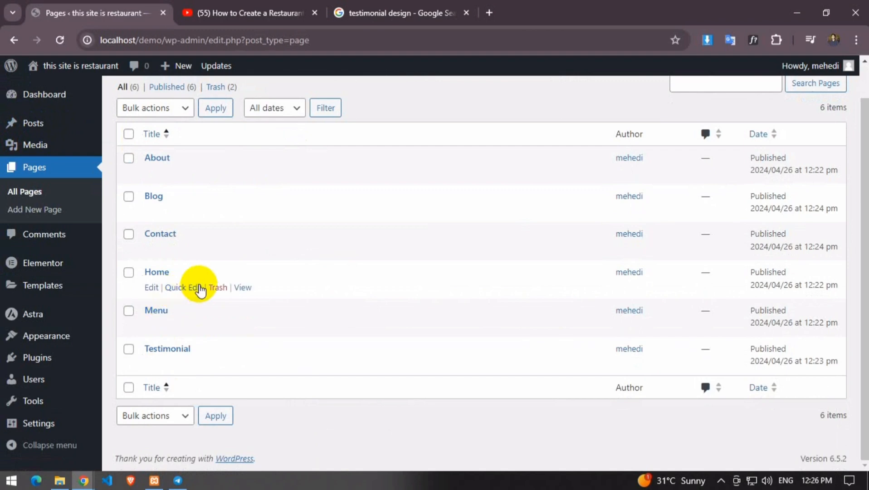
{"action": "left_click", "coordinate": [185, 287]}
{"action": "left_click", "coordinate": [577, 338]}
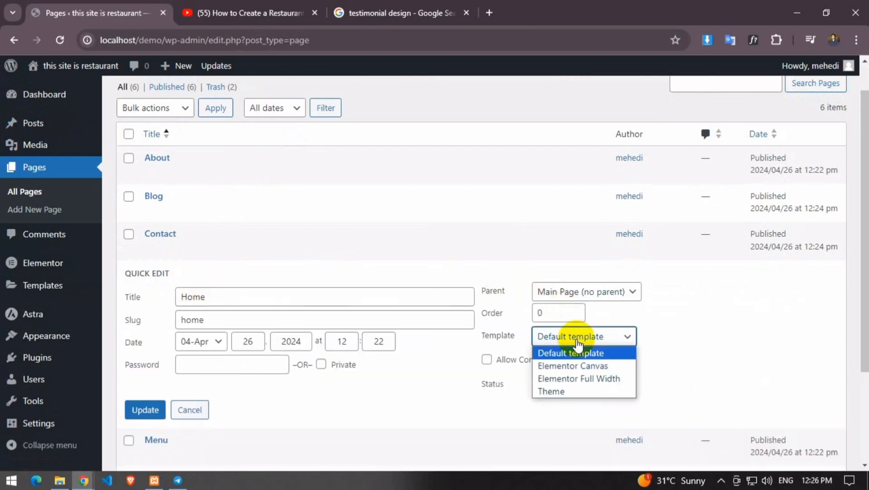
{"action": "left_click", "coordinate": [597, 379]}
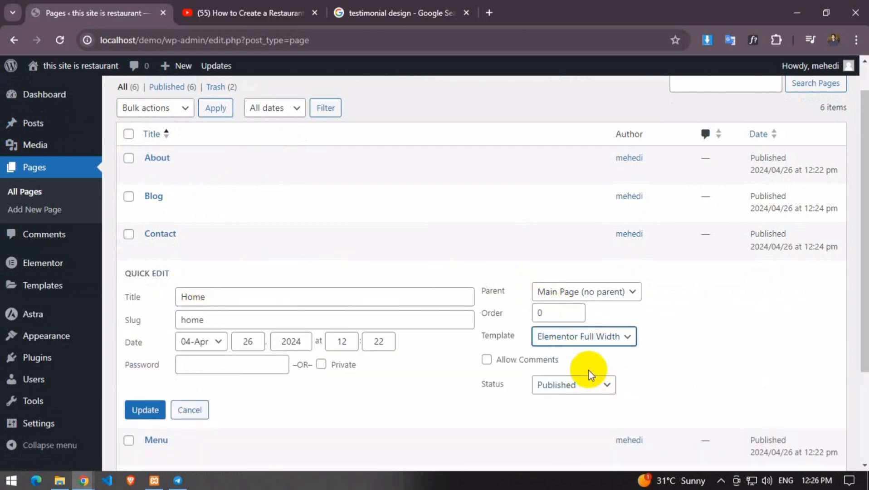
{"action": "left_click", "coordinate": [622, 292]}
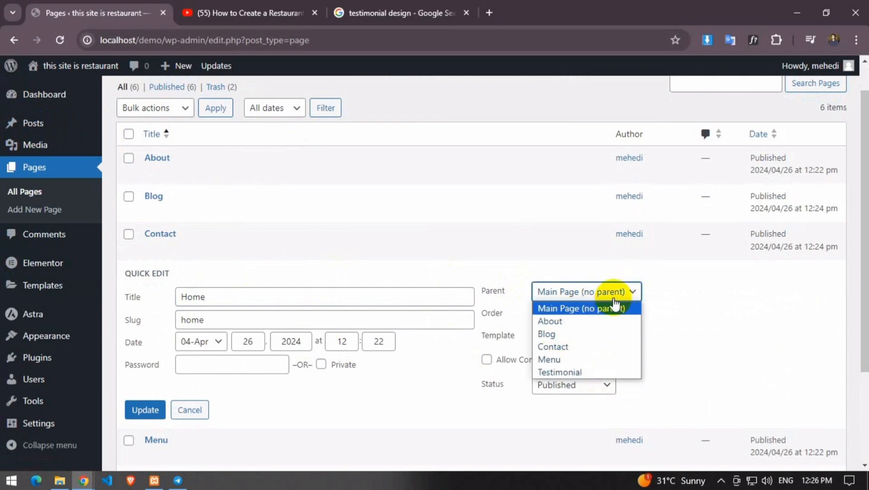
{"action": "left_click", "coordinate": [578, 308]}
{"action": "left_click", "coordinate": [145, 410]}
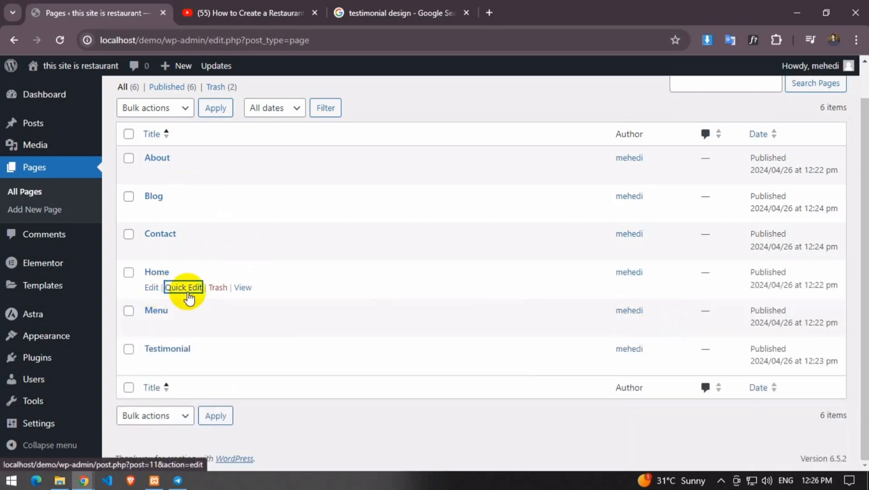
{"action": "left_click", "coordinate": [245, 289]}
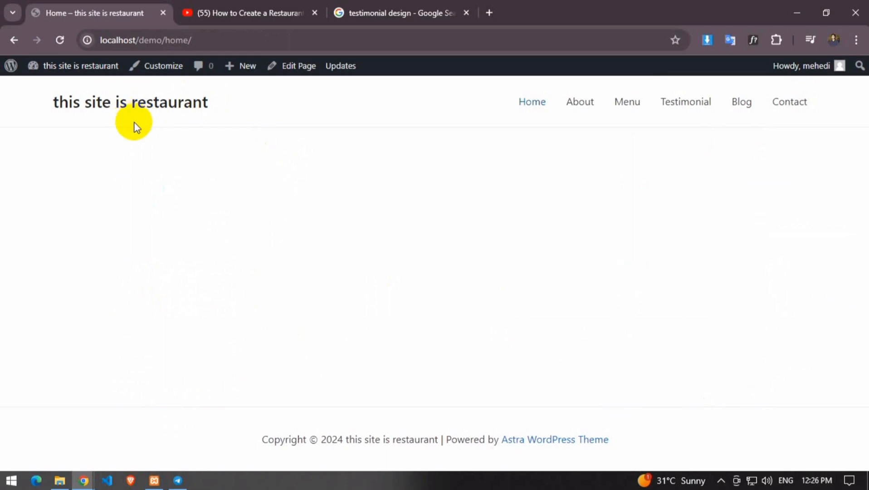
Quick-update the Menu page from the Pages list, then open Home in the editor
{"action": "left_click", "coordinate": [14, 41]}
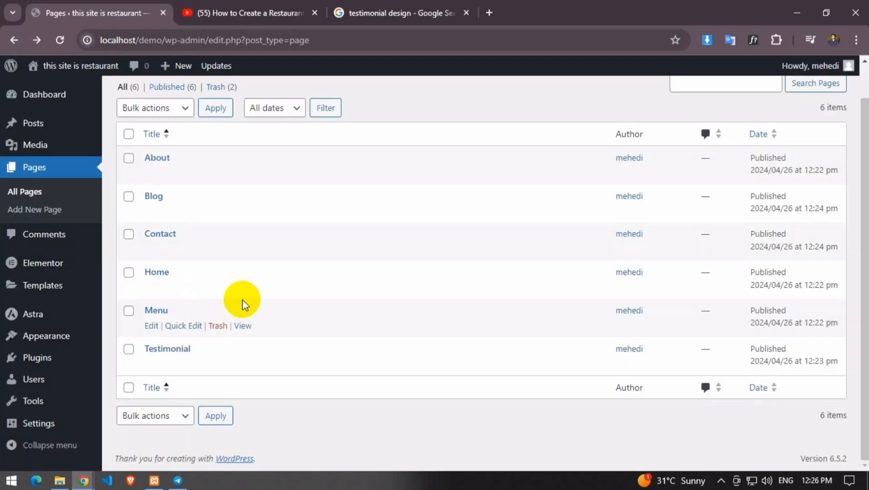
{"action": "left_click", "coordinate": [175, 325]}
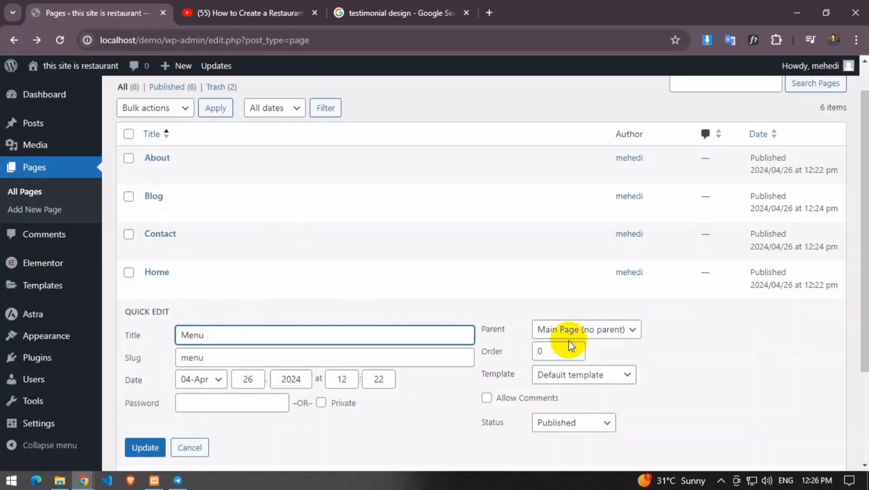
{"action": "left_click", "coordinate": [145, 448]}
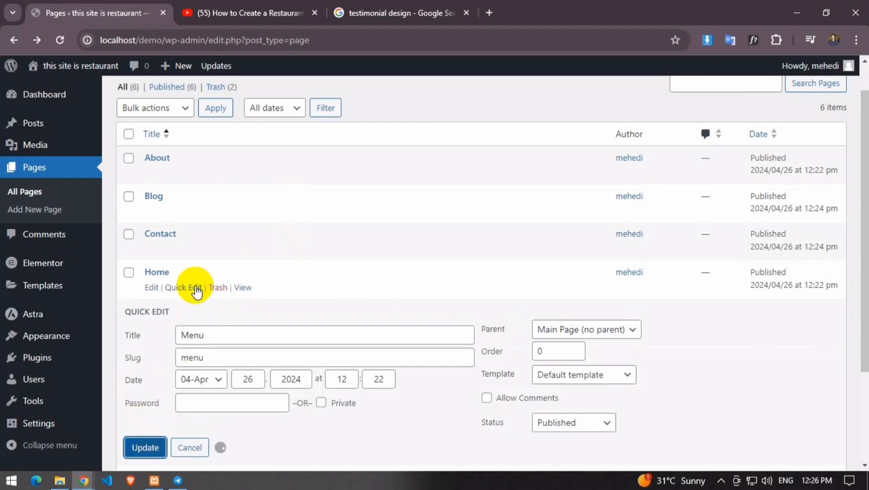
{"action": "left_click", "coordinate": [151, 288]}
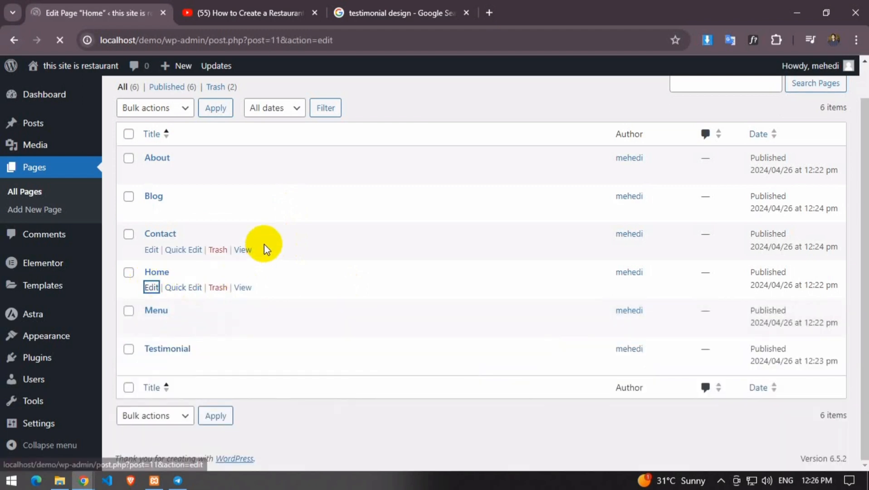